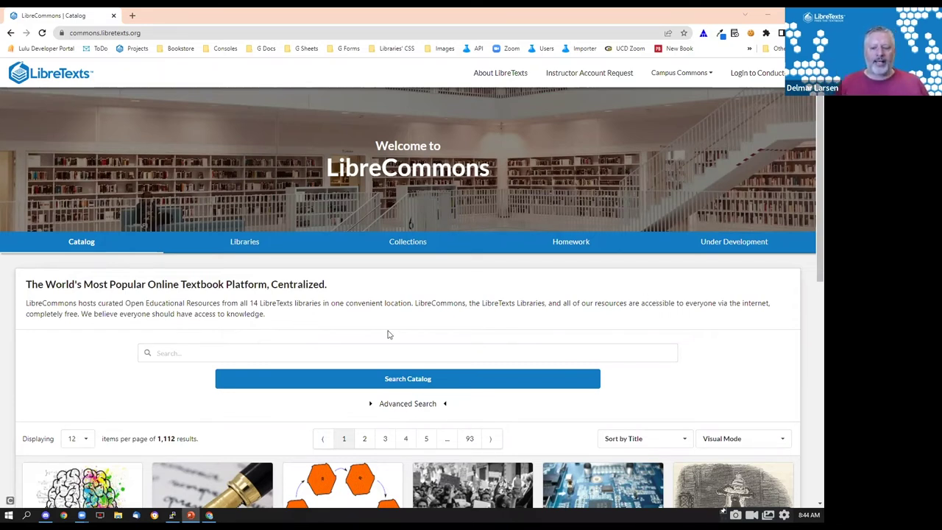
Look over the first page of books in the LibreCommons catalog and expand the advanced search options.
scroll(398, 339, "down", 1)
scroll(395, 338, "down", 2)
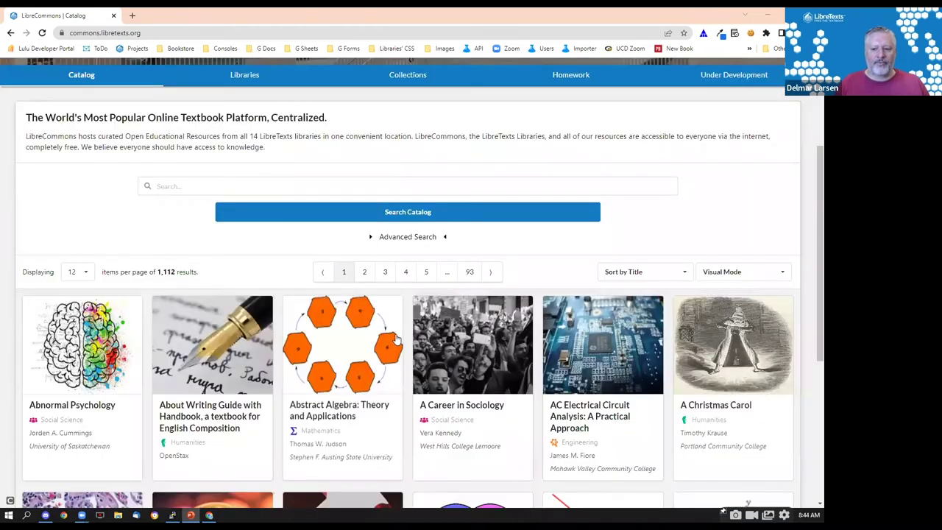
scroll(416, 338, "down", 3)
scroll(416, 338, "up", 2)
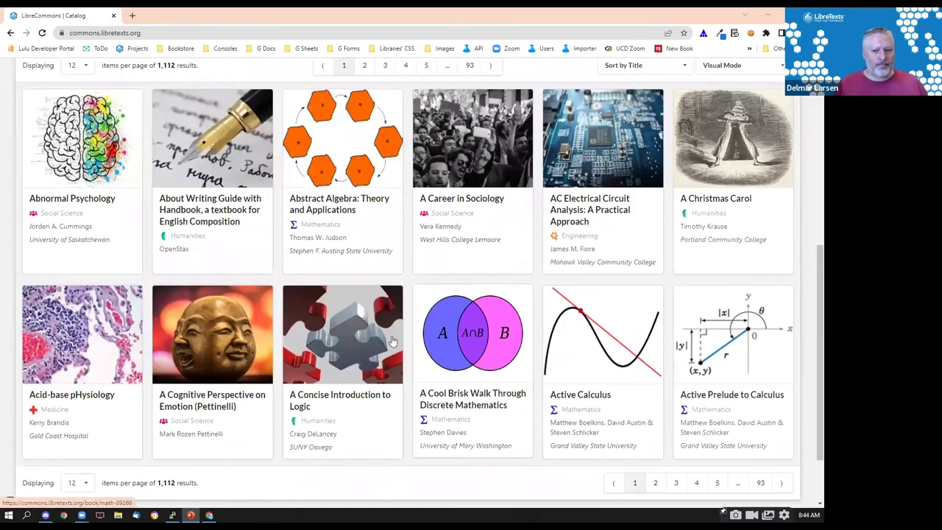
scroll(147, 291, "up", 2)
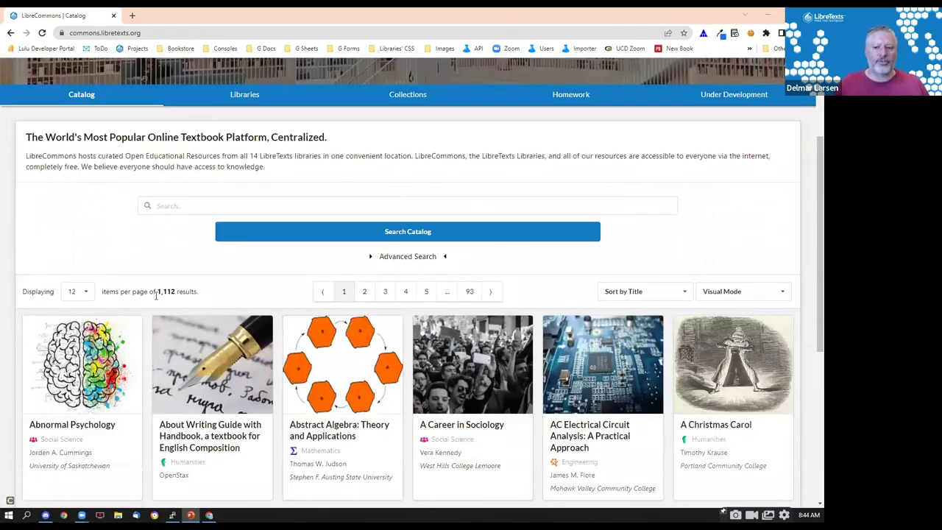
left_click(404, 257)
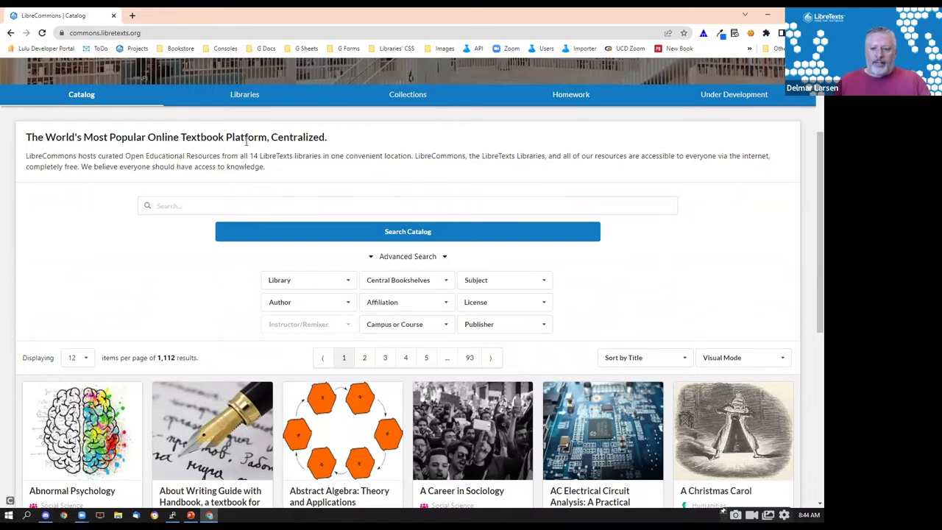
Search the catalog for "calculus" and look over the matching textbooks.
left_click(246, 206)
type("calc")
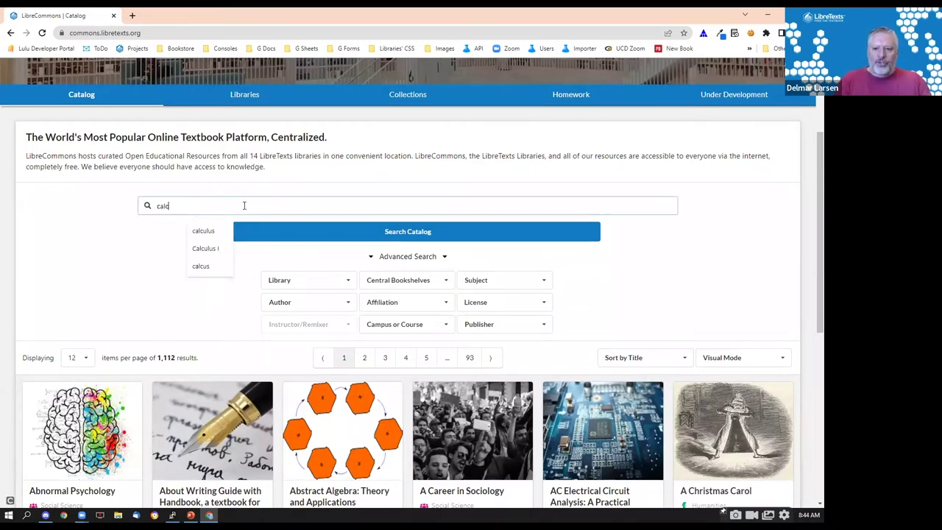
type("ulus")
left_click(227, 231)
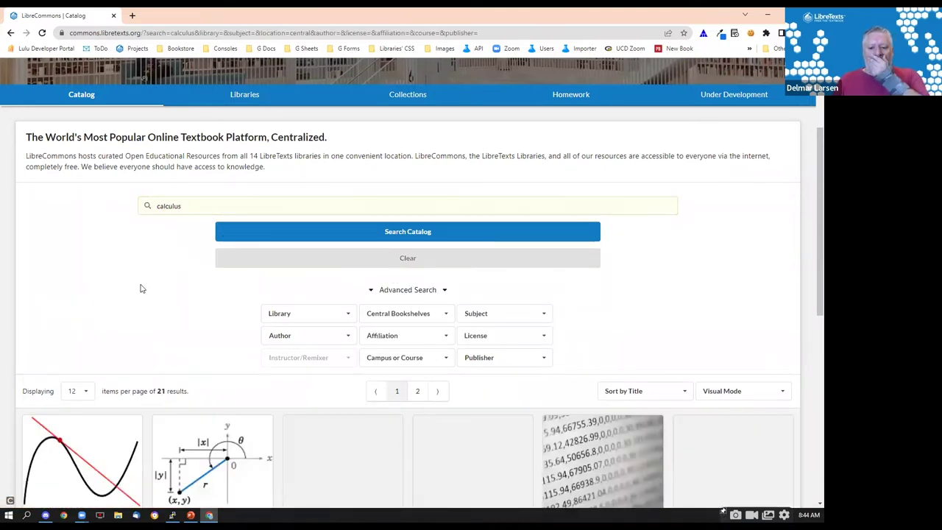
scroll(141, 288, "down", 3)
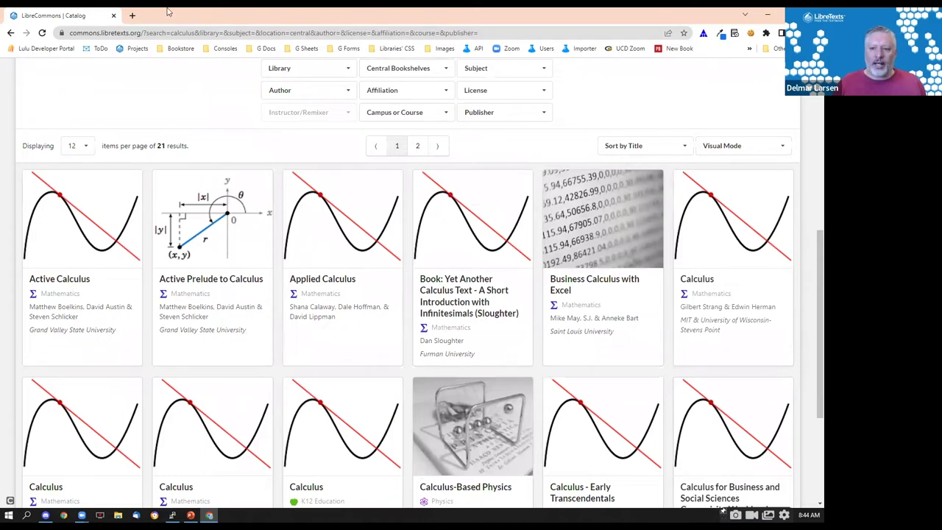
Open the Chemistry library at chem.libretexts.org in a new browser tab and sign out of the account.
left_click(133, 13)
type("chem")
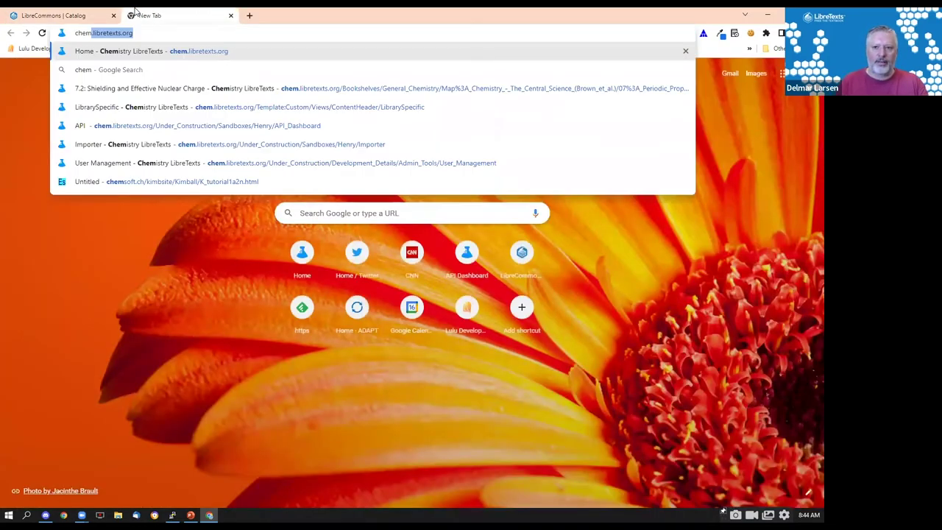
key("Return")
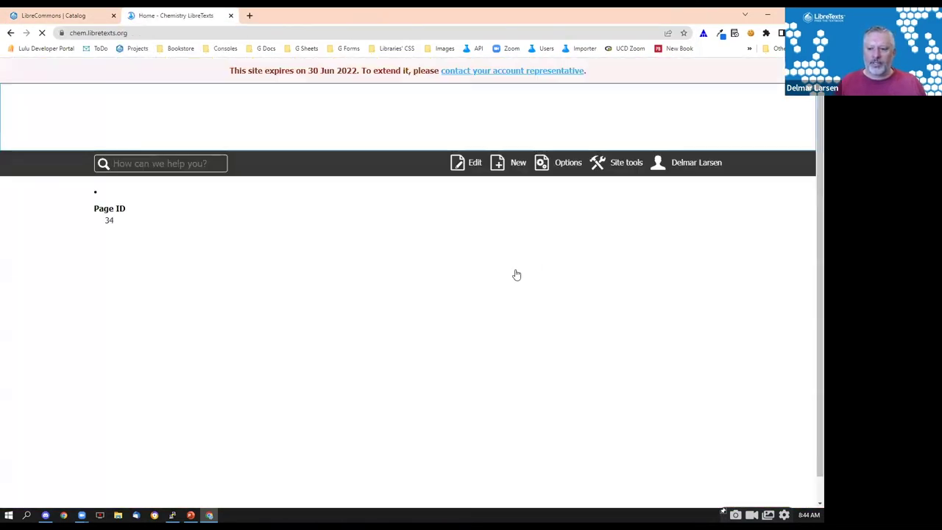
left_click(662, 179)
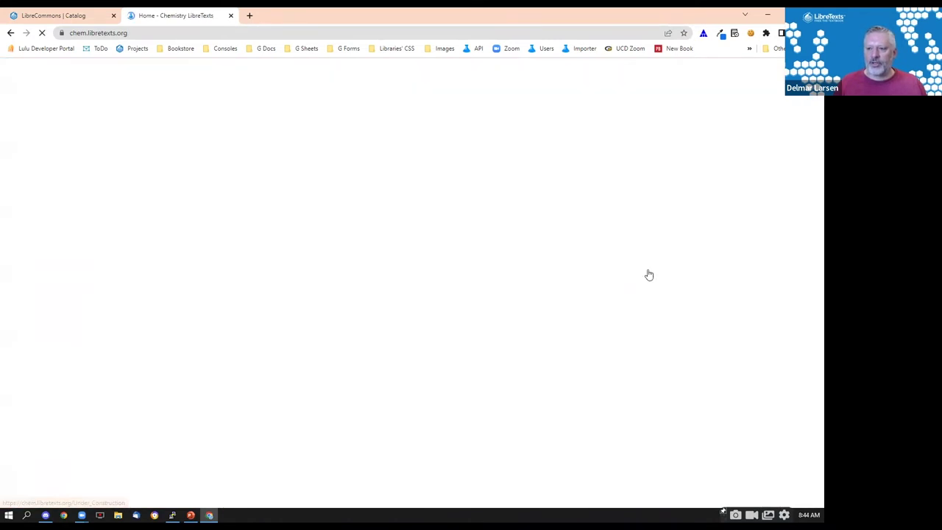
left_click(715, 193)
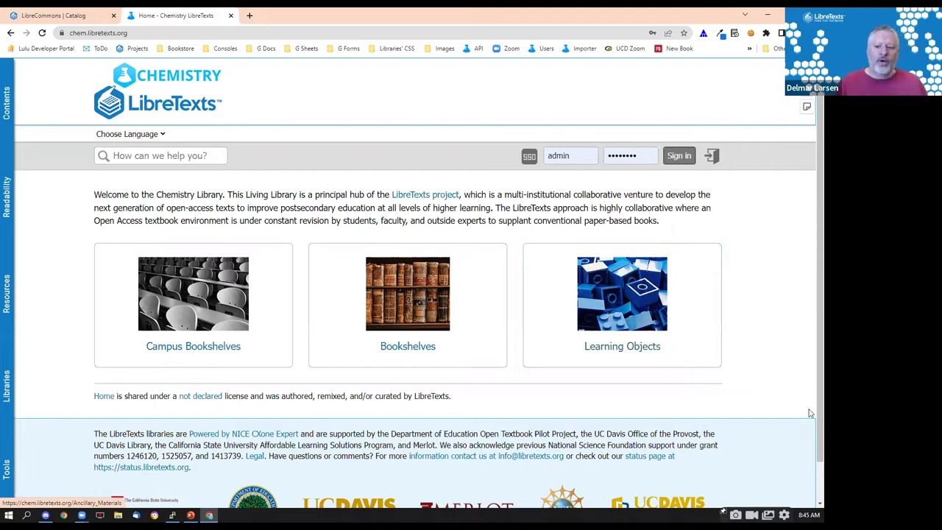
Look over the subject categories in the Chemistry library's central Bookshelves and return to the library's home page.
left_click(424, 284)
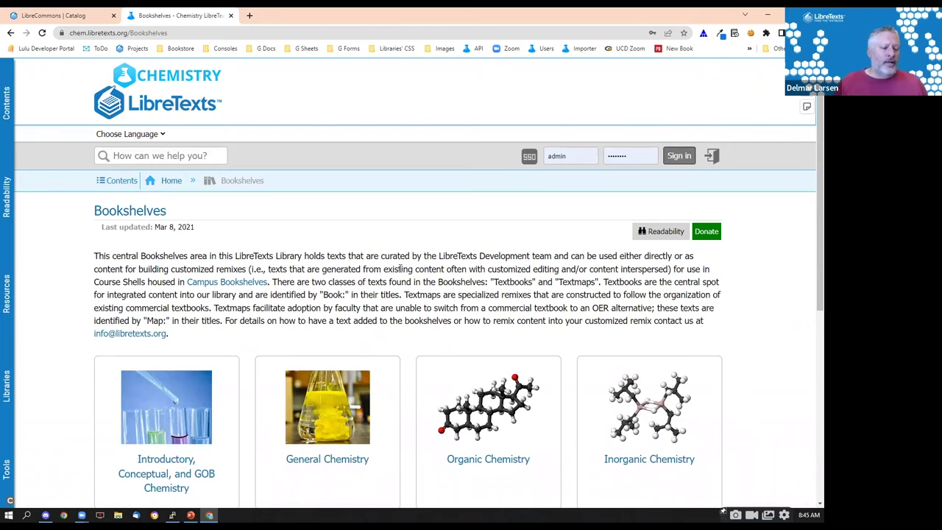
scroll(403, 265, "down", 2)
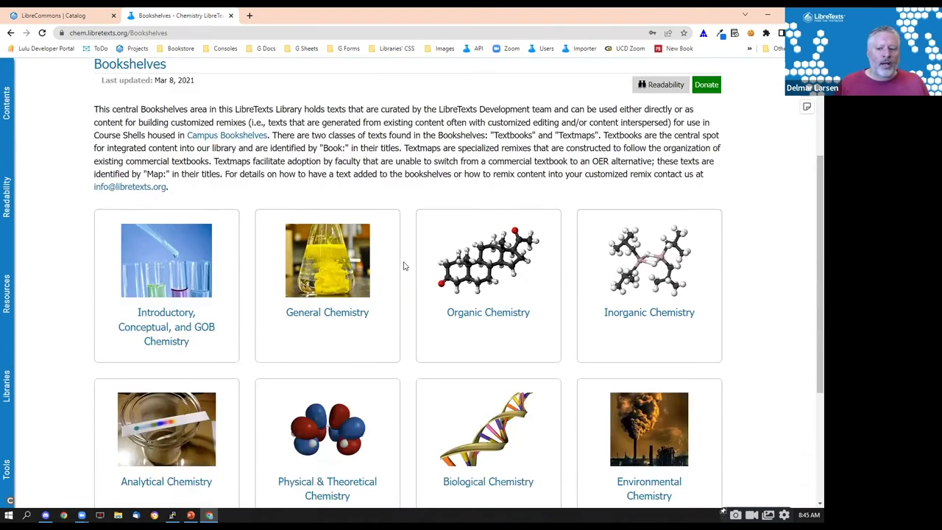
scroll(404, 265, "down", 2)
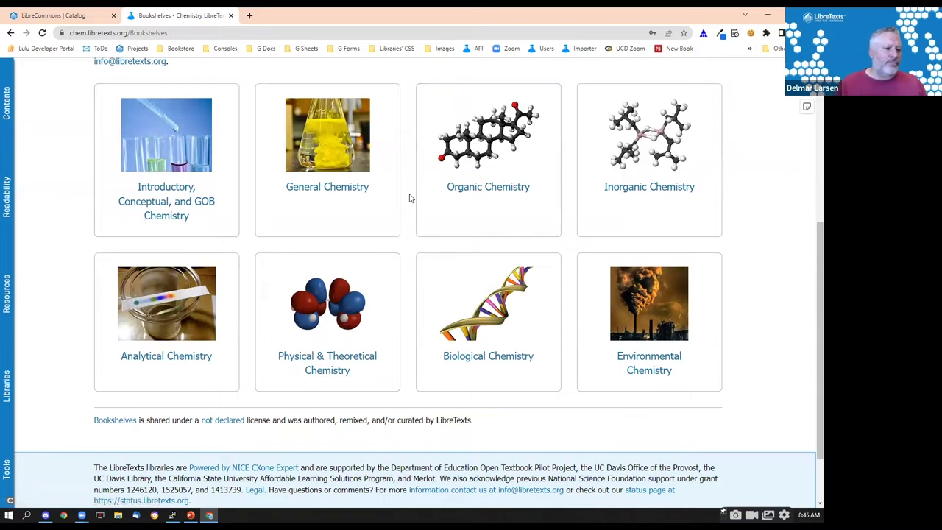
left_click(105, 110)
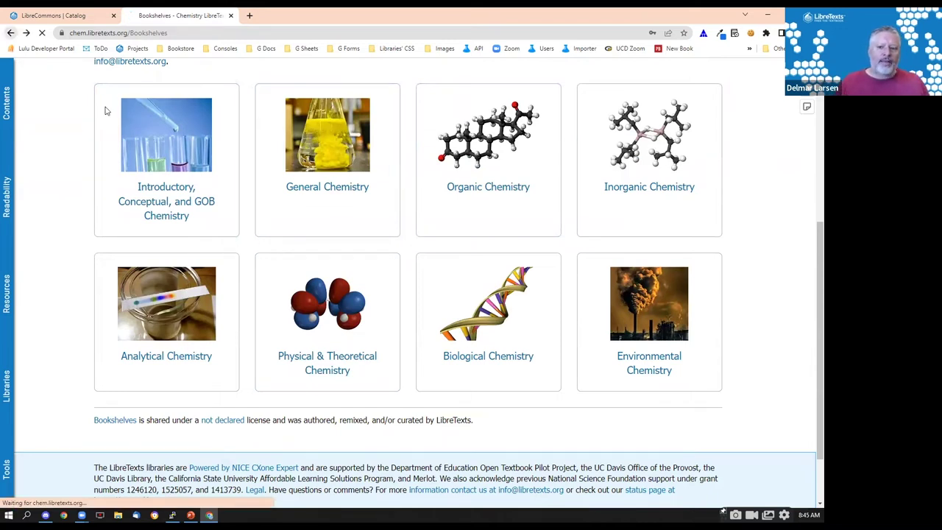
Browse the institutions in Campus Bookshelves and view the chemistry courses of Mountain View College.
left_click(227, 287)
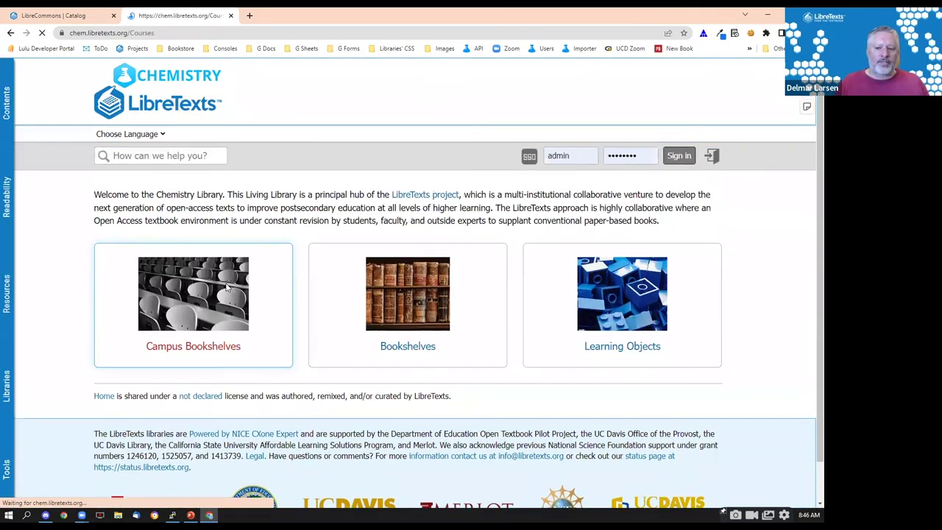
scroll(305, 309, "down", 2)
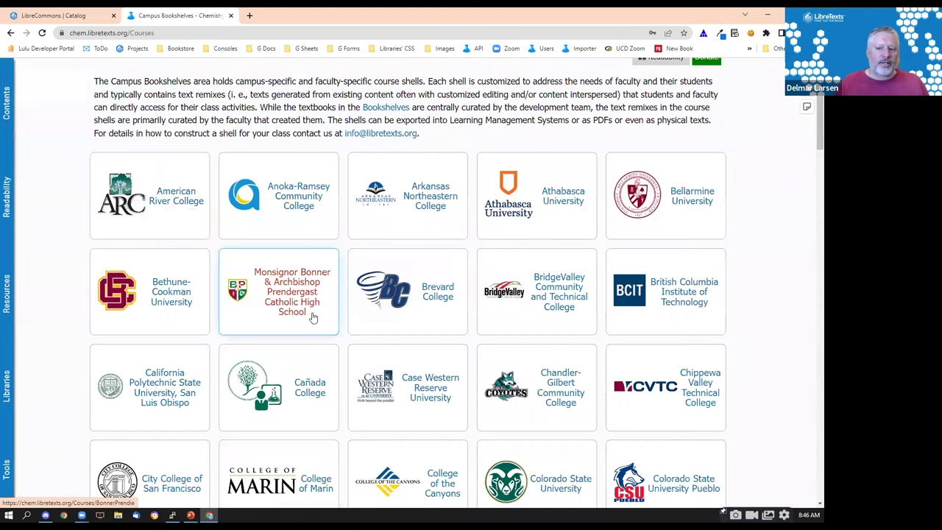
scroll(313, 316, "down", 12)
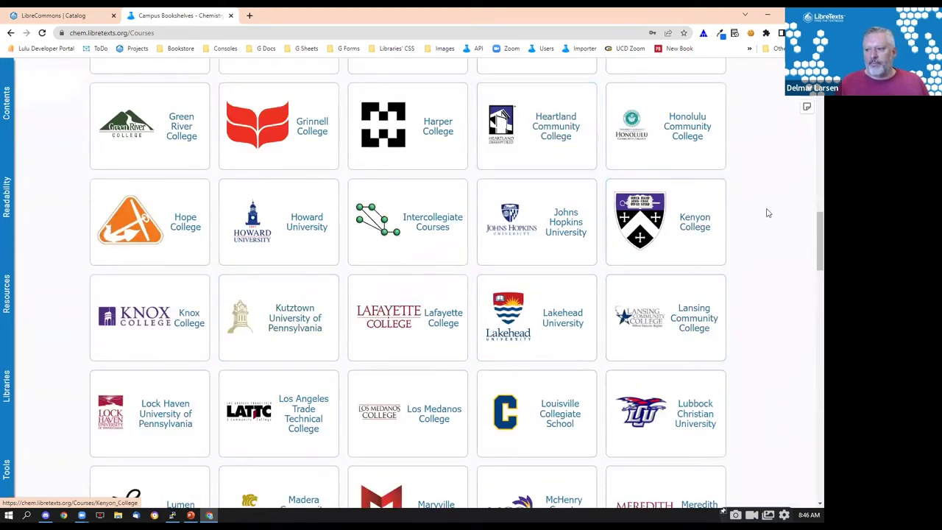
scroll(285, 439, "down", 1)
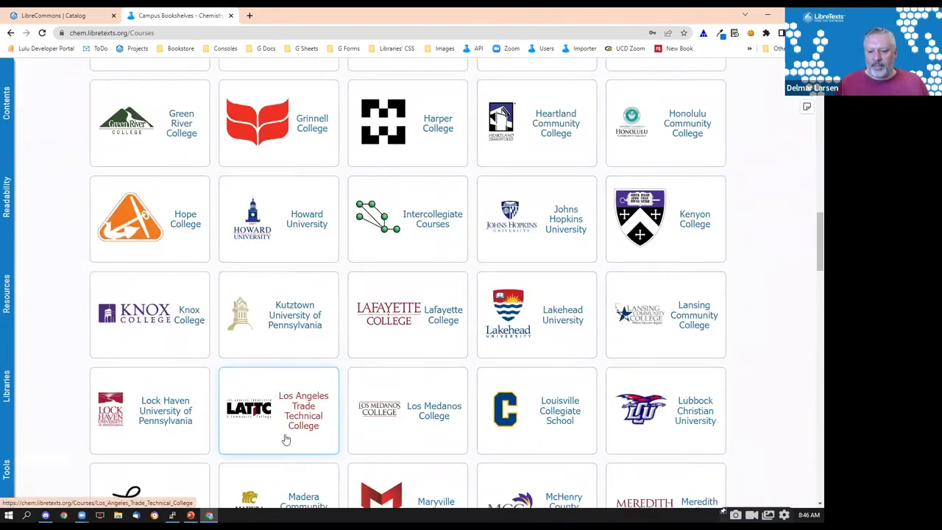
scroll(286, 439, "down", 3)
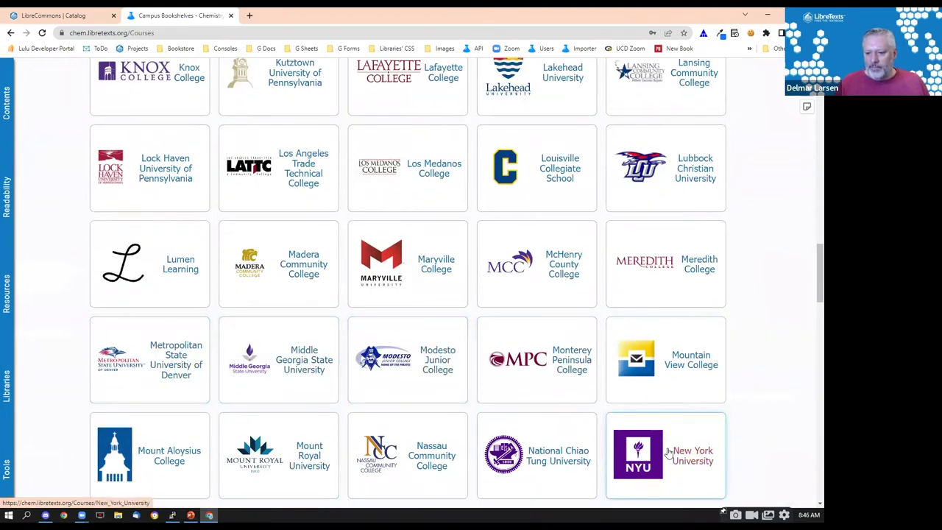
left_click(712, 345)
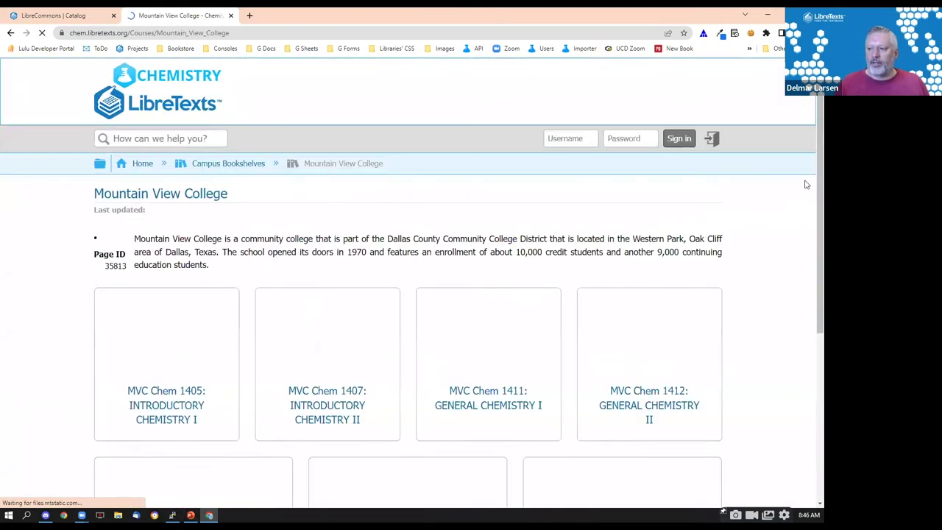
scroll(795, 206, "down", 1)
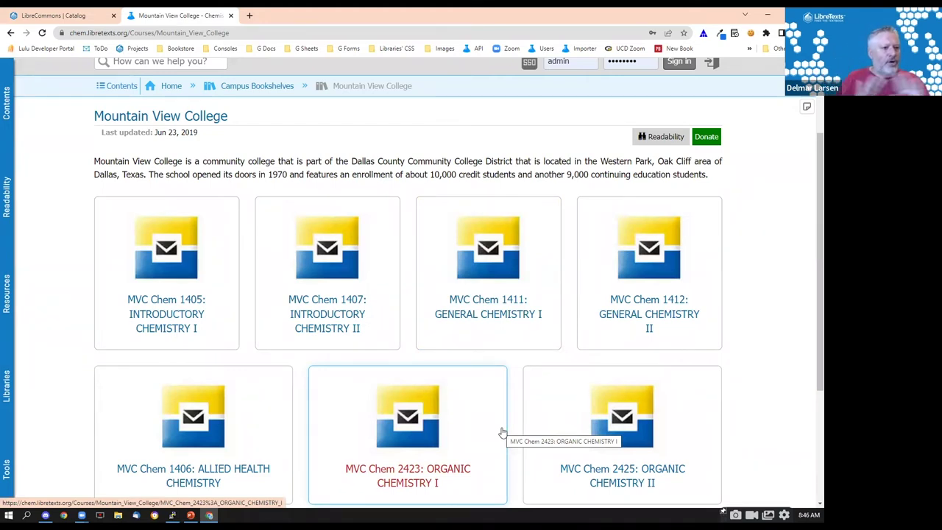
Return to the Chemistry library's home page and view the Laboratory Experiments section of Learning Objects.
left_click(12, 33)
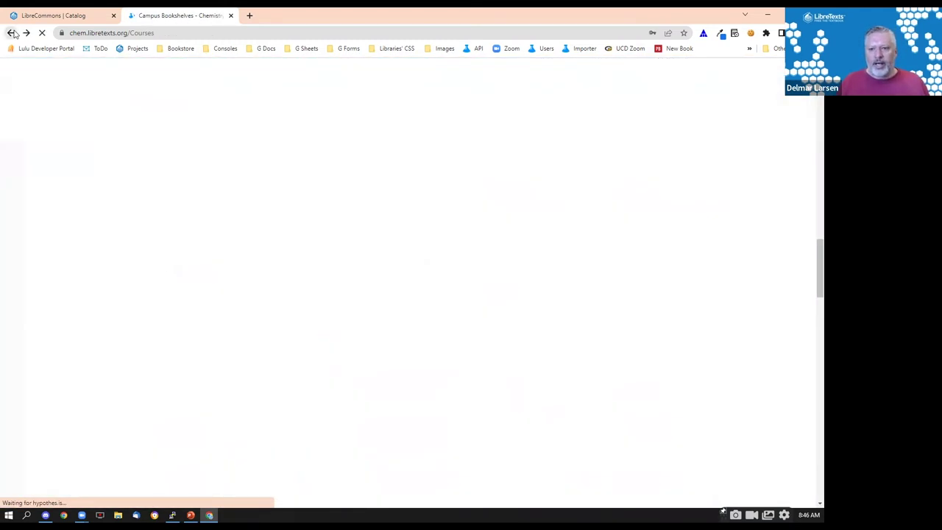
left_click(12, 34)
left_click(638, 315)
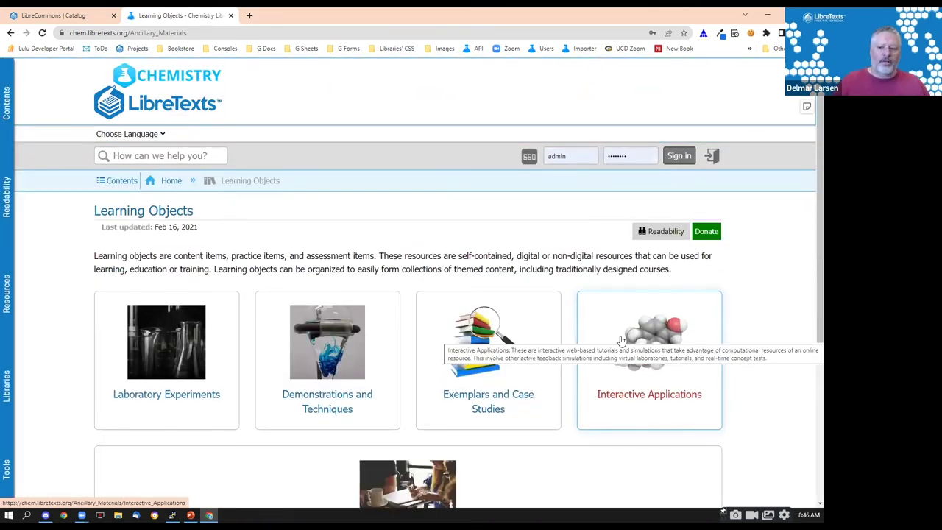
left_click(156, 333)
scroll(200, 291, "down", 4)
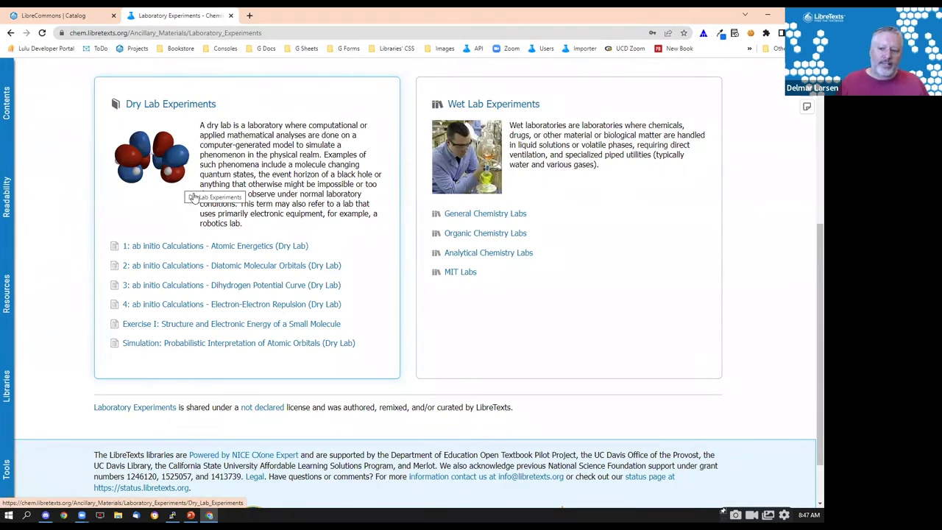
Examine the dry lab "Simulation: Probabilistic Interpretation of Atomic Orbitals" and return to the Learning Objects page.
left_click(267, 348)
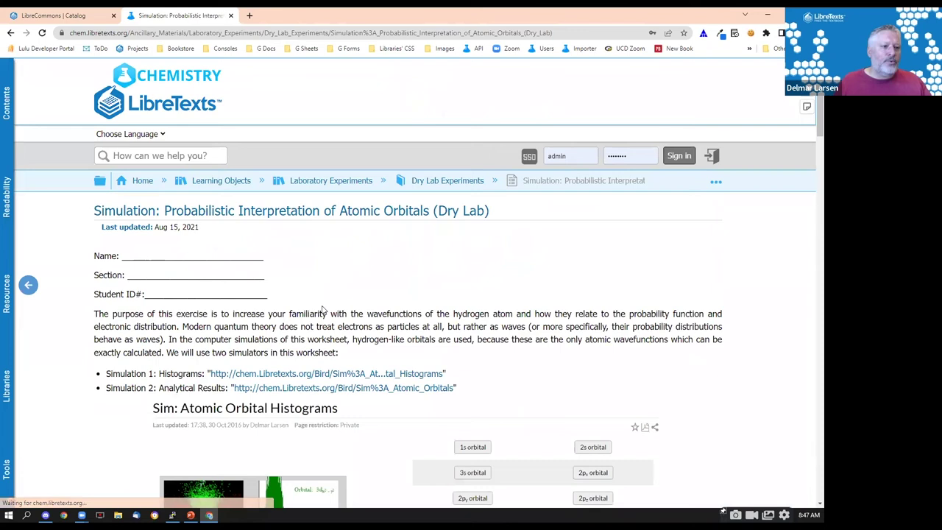
scroll(397, 309, "down", 5)
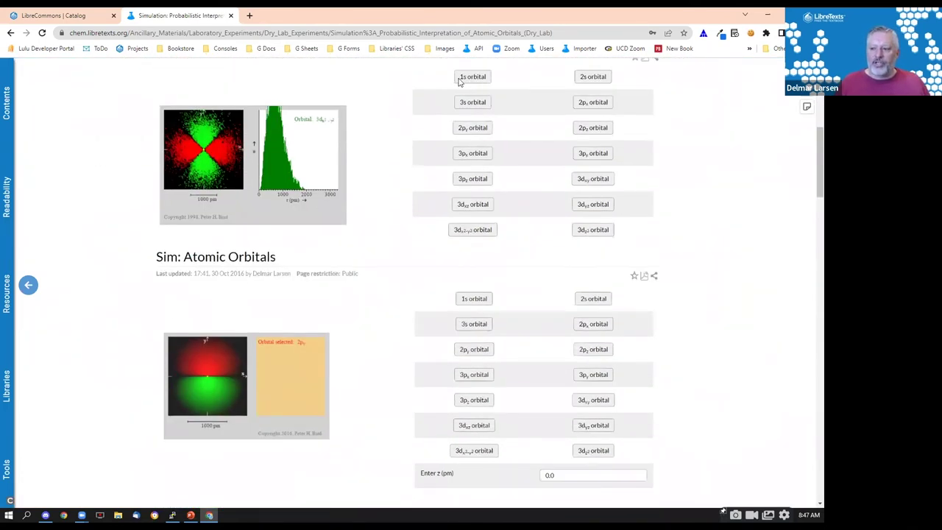
scroll(401, 272, "up", 1)
scroll(397, 271, "up", 4)
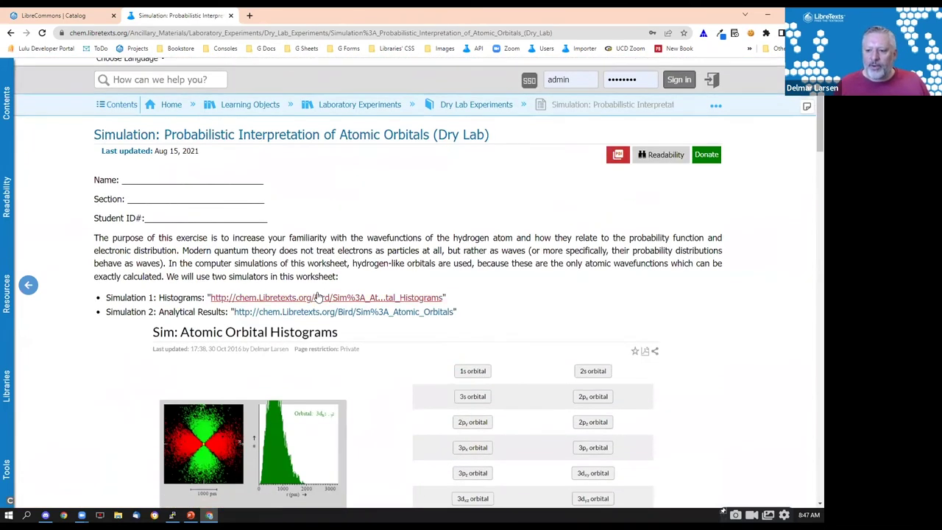
left_click(11, 33)
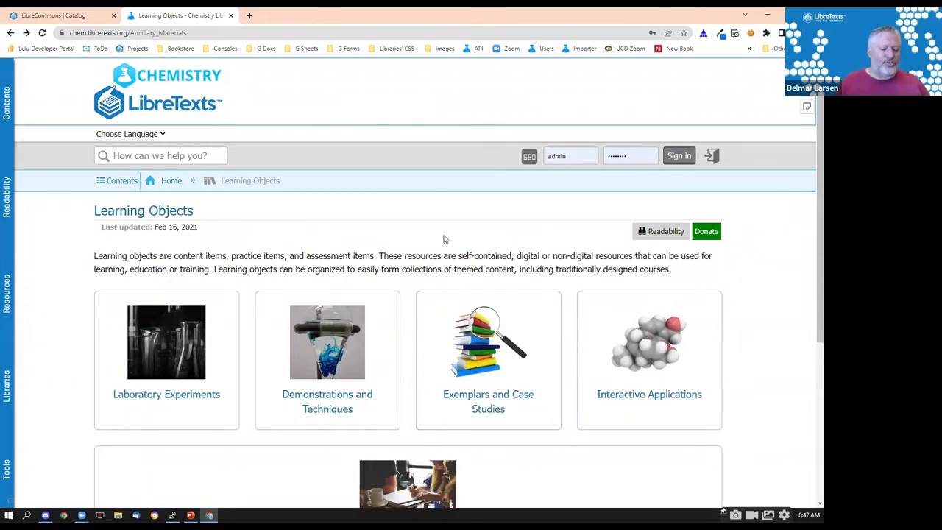
Go back to the LibreCommons catalog, rerun the calculus search with the location set to Campus Bookshelves, and look over the results.
left_click(41, 14)
scroll(220, 169, "up", 4)
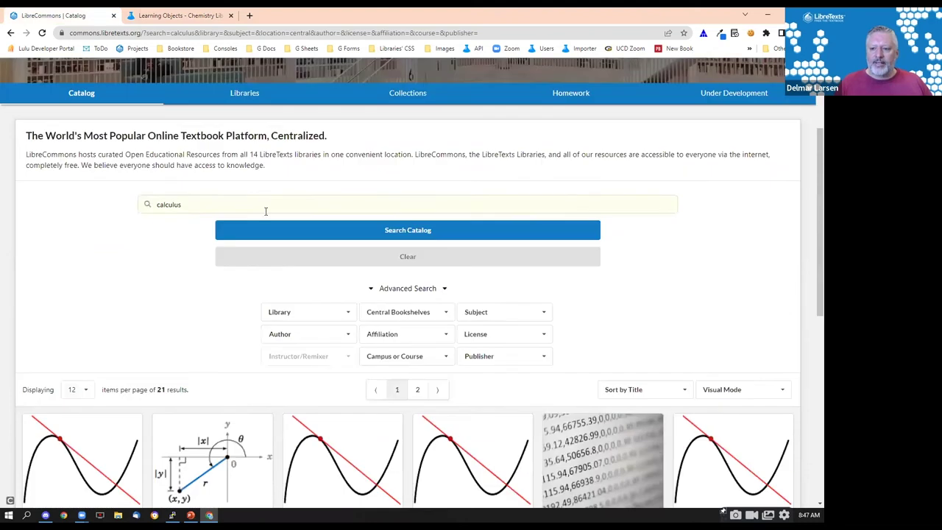
scroll(206, 307, "down", 1)
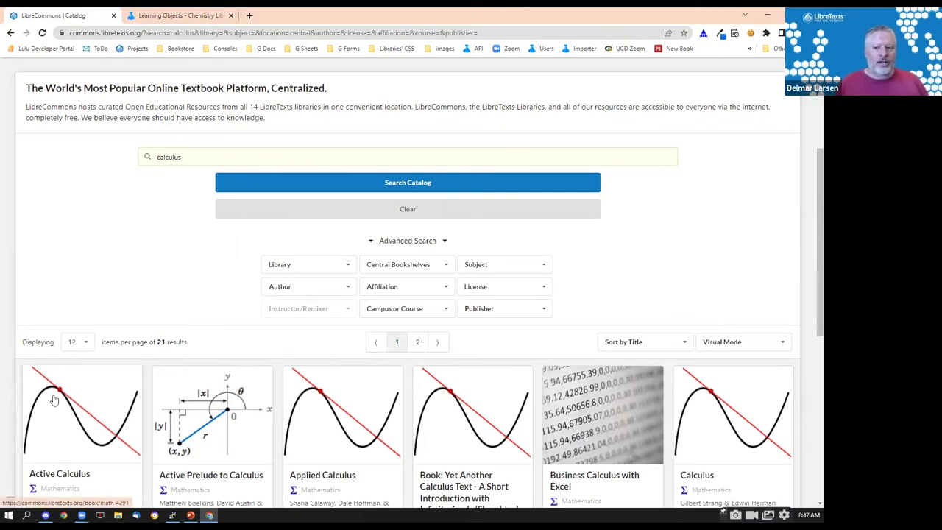
left_click(437, 266)
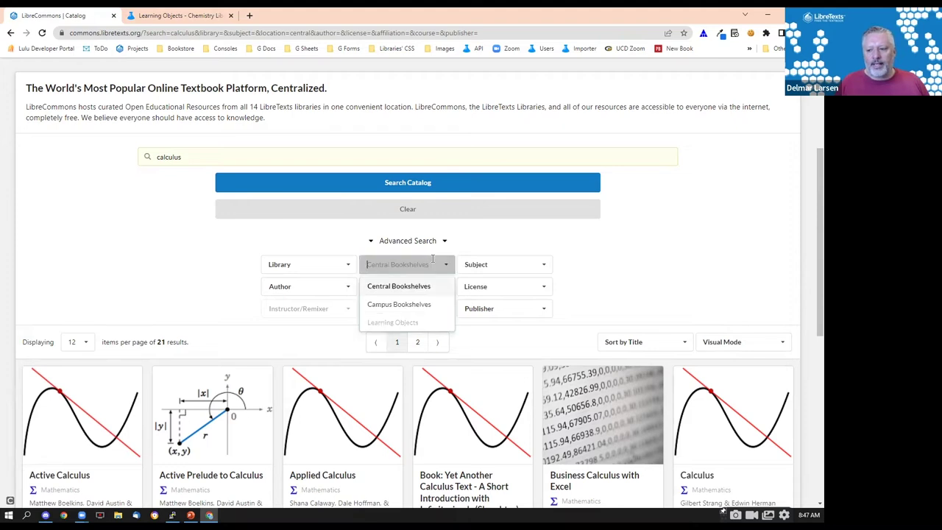
left_click(426, 304)
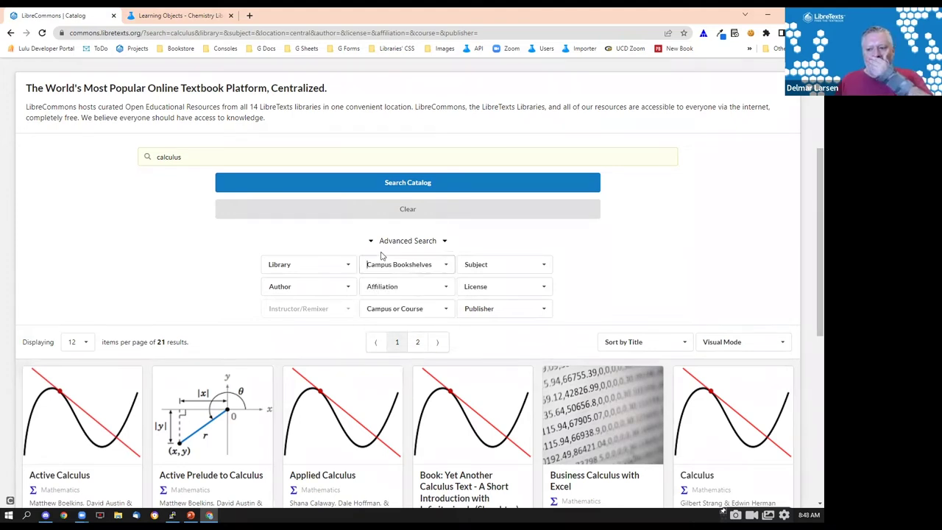
left_click(372, 187)
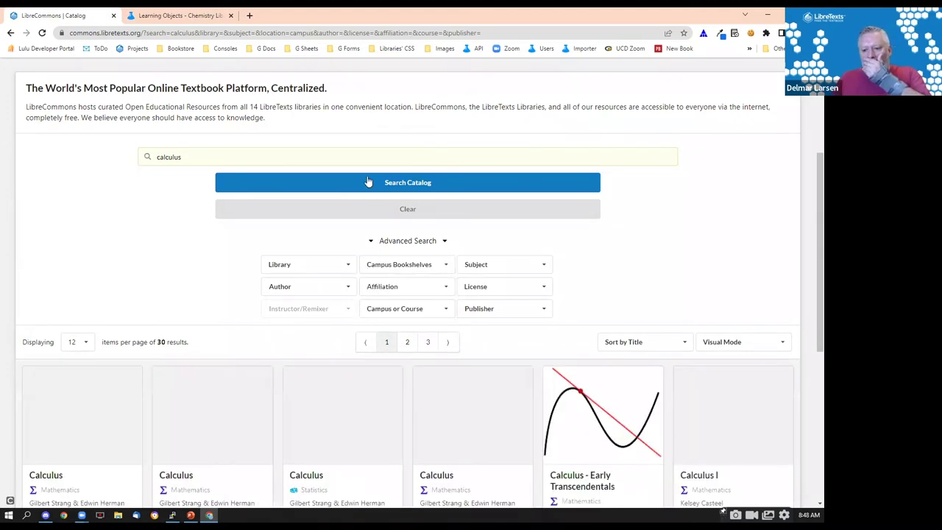
scroll(98, 217, "down", 5)
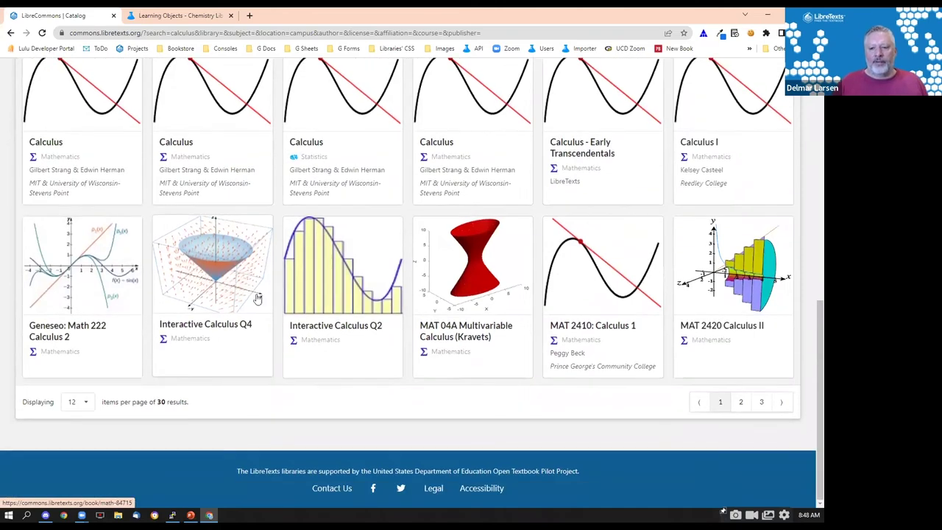
Show 48 items per page, look through the calculus results from Campus Bookshelves, and collapse the advanced search options.
scroll(81, 145, "up", 2)
left_click(78, 107)
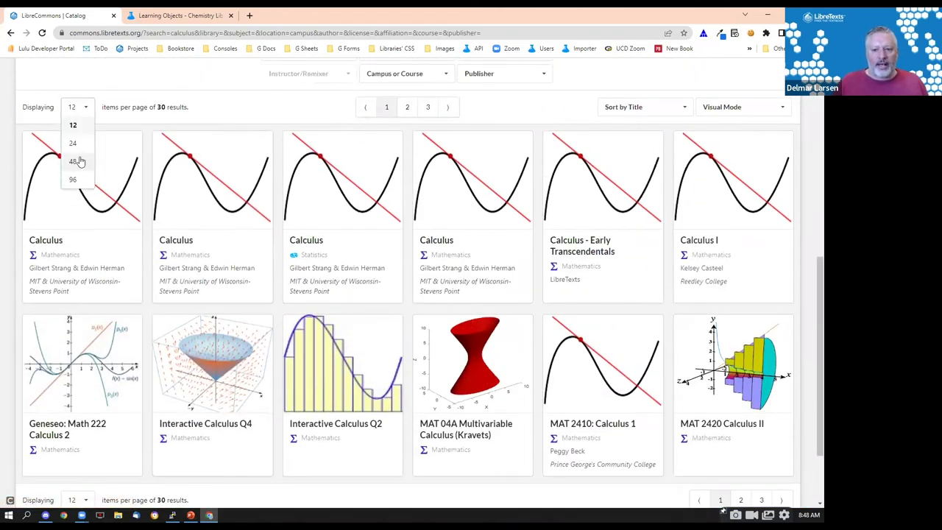
left_click(81, 175)
scroll(374, 291, "down", 7)
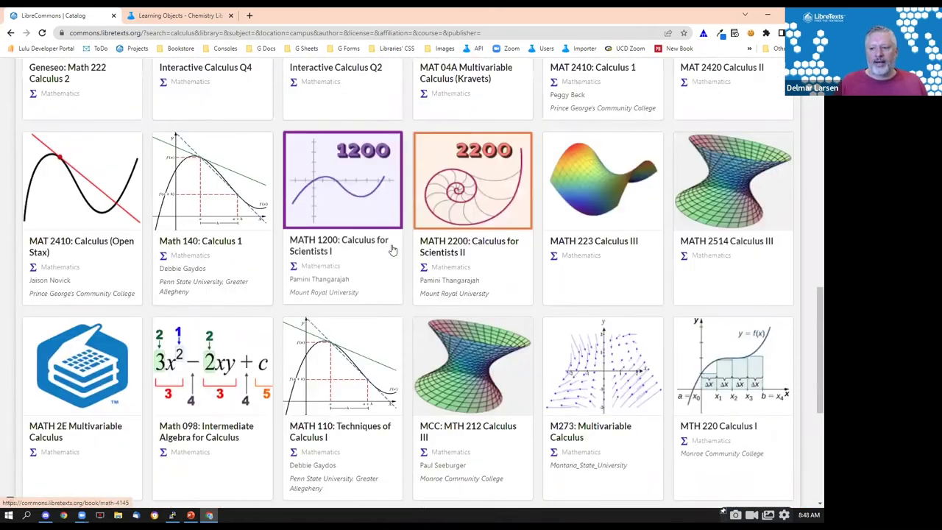
scroll(376, 236, "down", 5)
scroll(313, 250, "up", 8)
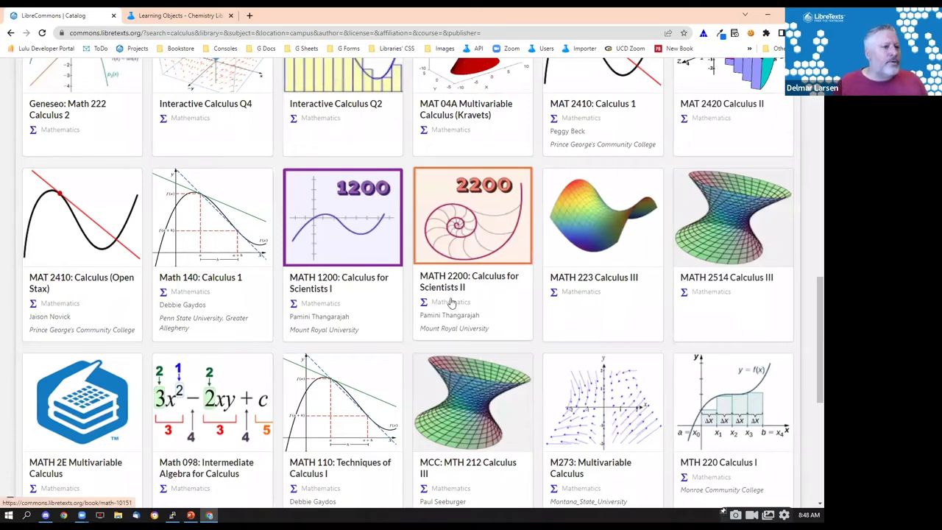
scroll(557, 332, "up", 7)
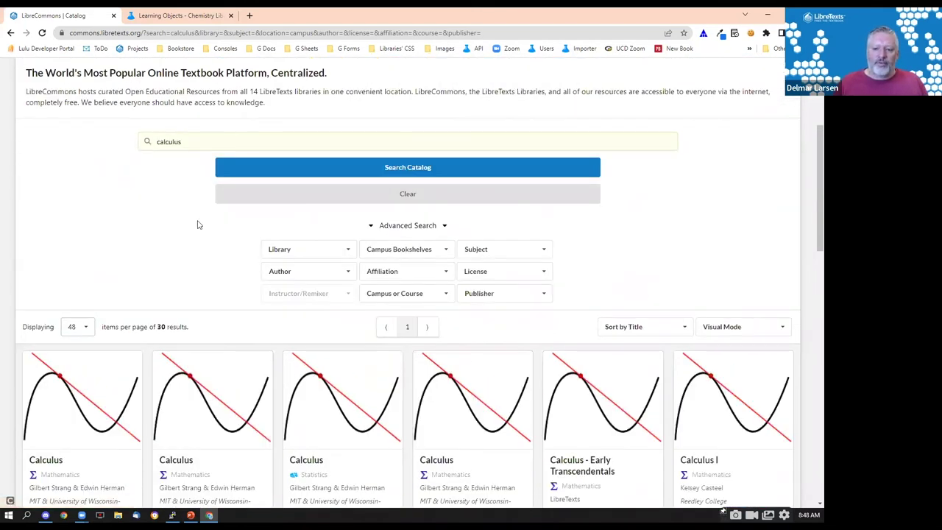
left_click(409, 226)
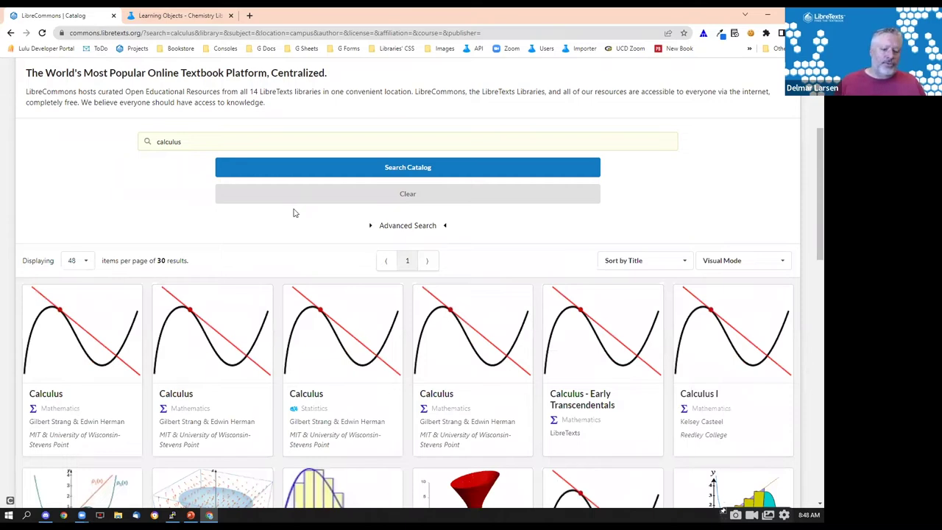
Open the Los Rios Community College District Campus Commons in a new browser tab and switch to it.
scroll(513, 116, "up", 3)
left_click(678, 74)
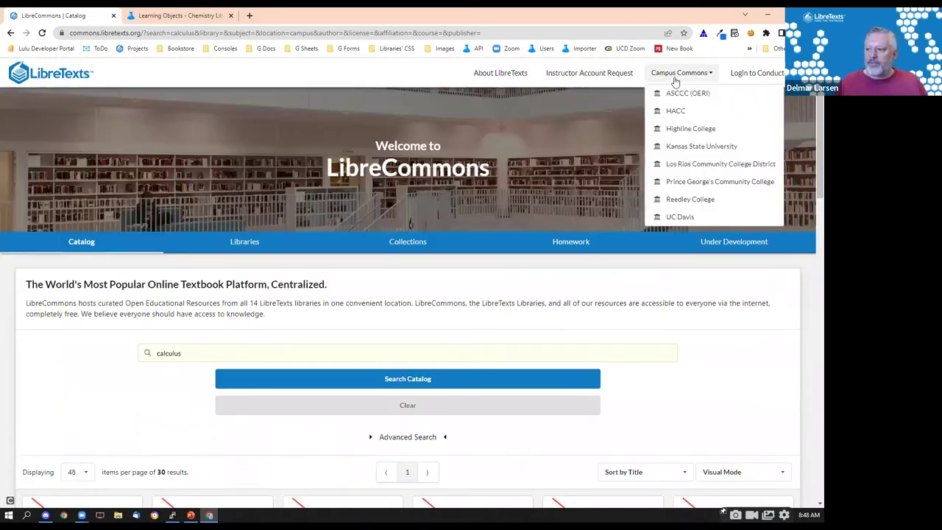
right_click(694, 171)
left_click(718, 181)
left_click(158, 15)
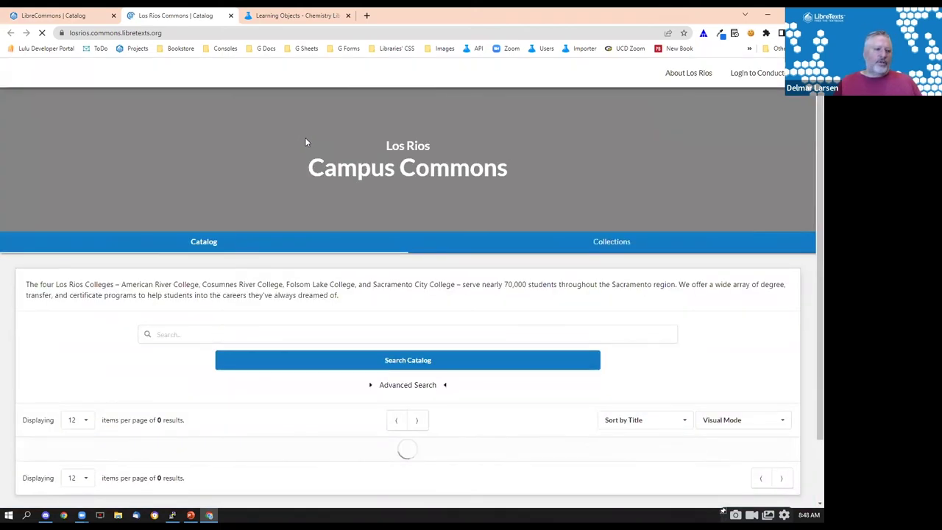
Show 96 items per page in the Los Rios Campus Commons catalog.
scroll(809, 288, "down", 4)
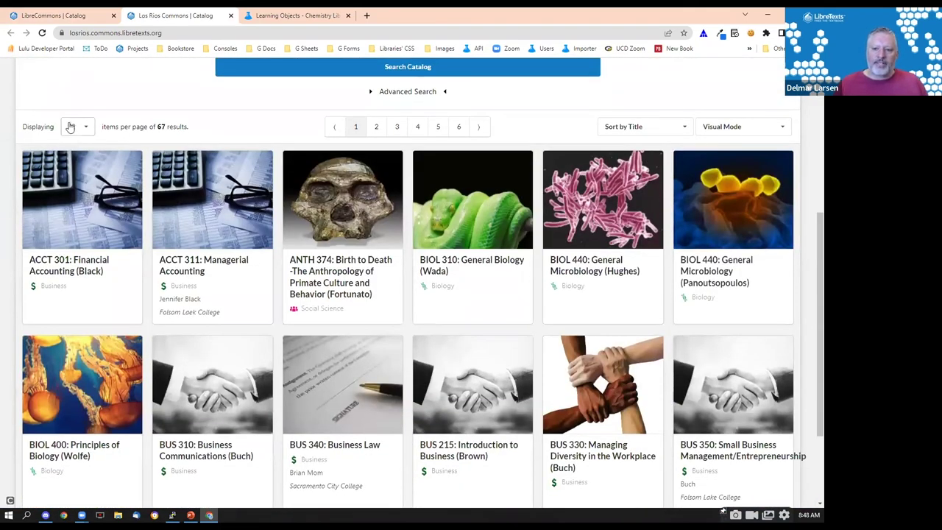
left_click(73, 127)
left_click(81, 200)
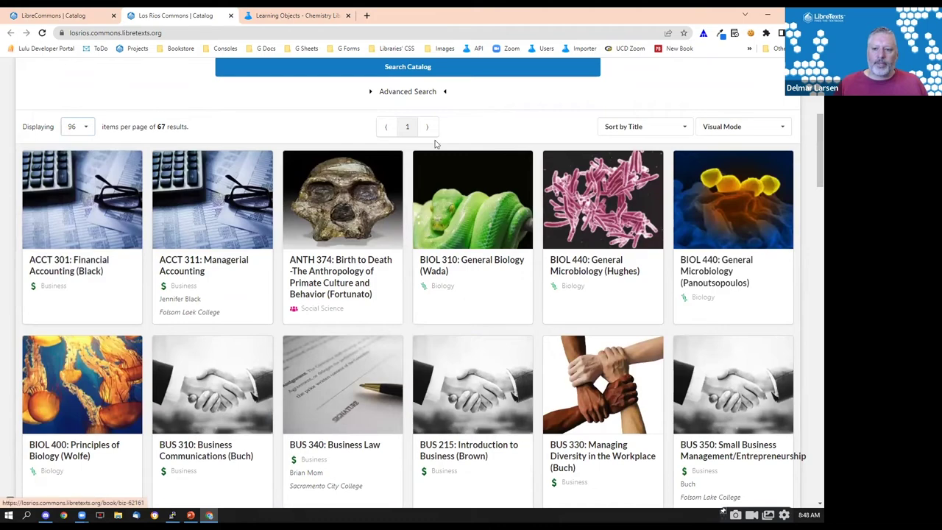
Examine the range of course textbooks listed in the Los Rios Campus Commons catalog.
scroll(417, 340, "down", 8)
scroll(417, 339, "down", 2)
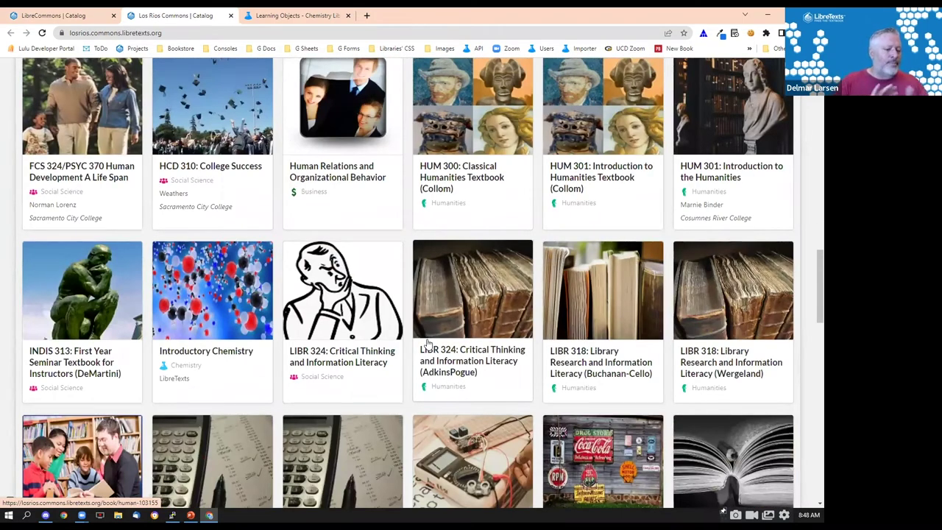
scroll(511, 260, "down", 5)
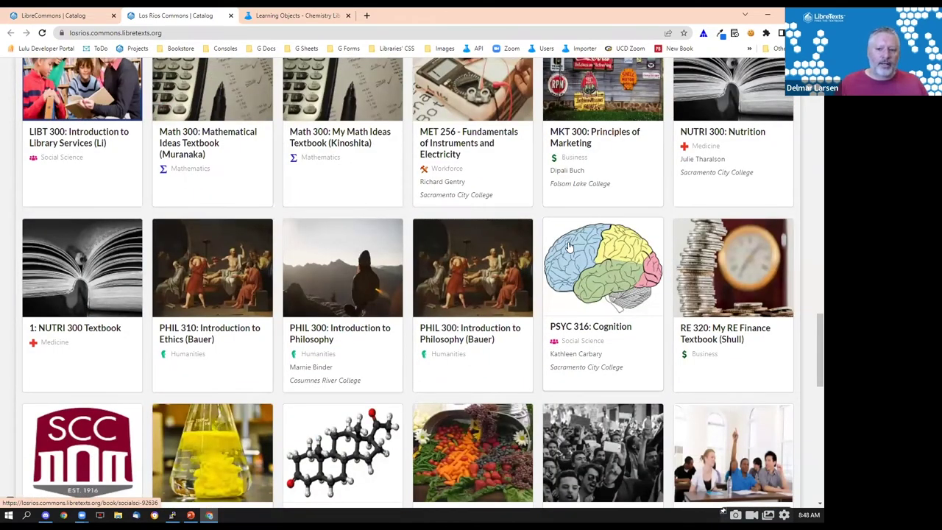
scroll(580, 291, "down", 3)
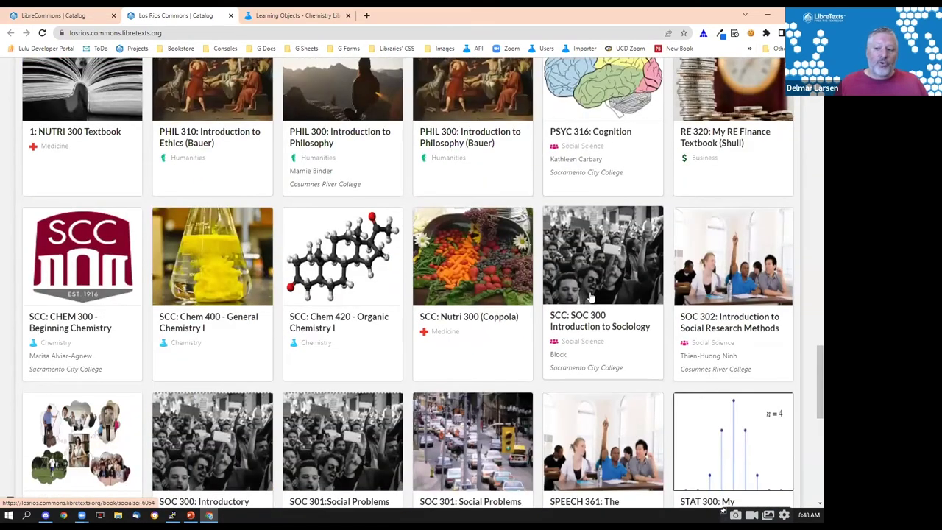
scroll(589, 296, "up", 8)
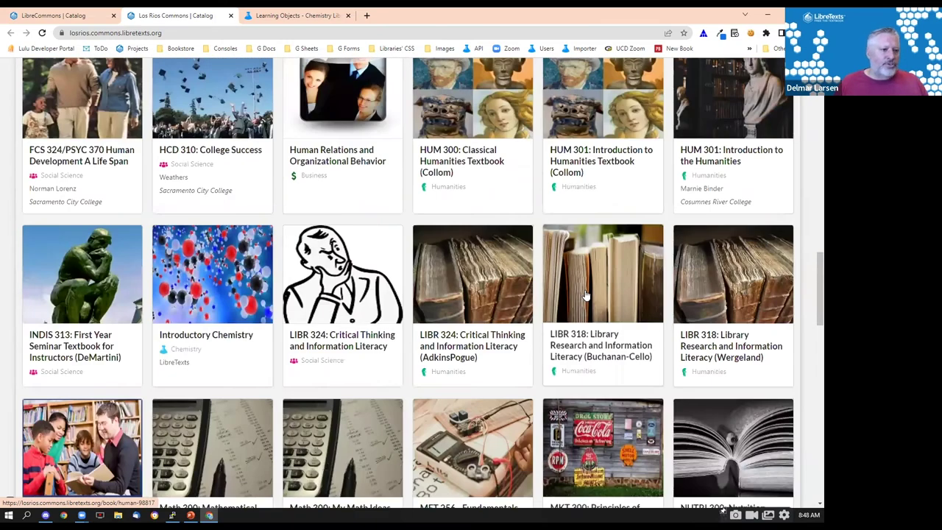
scroll(586, 296, "up", 1)
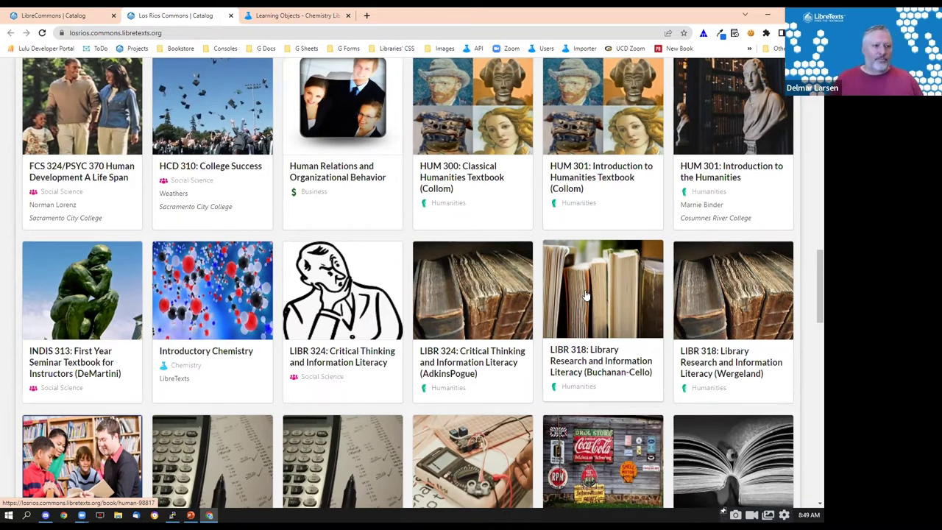
mouse_move(259, 498)
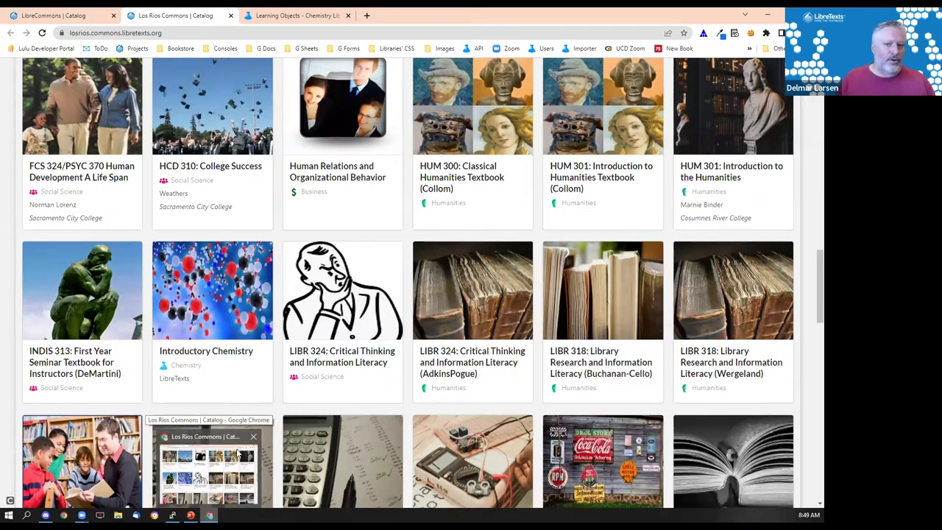
scroll(324, 428, "up", 1)
scroll(325, 429, "up", 10)
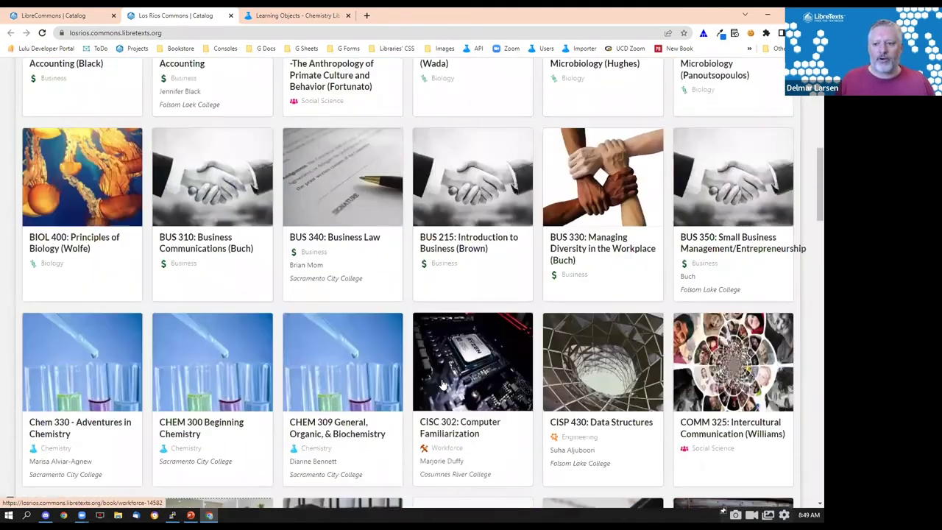
Return to the main LibreCommons site and look over its Collections page.
left_click(84, 14)
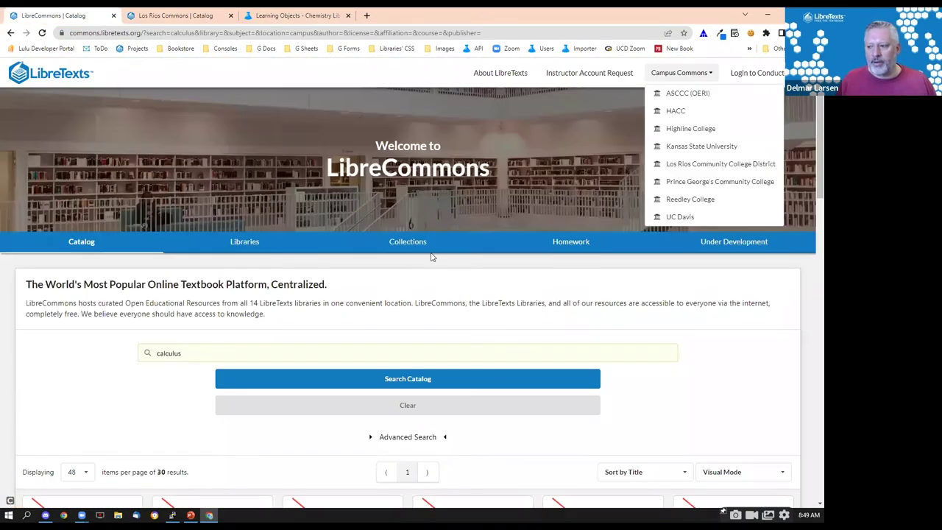
left_click(639, 298)
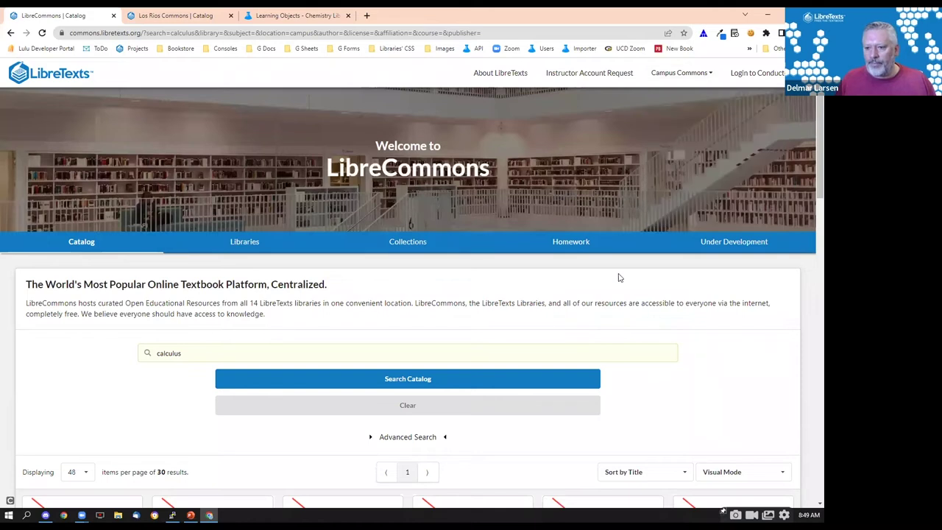
left_click(240, 247)
left_click(403, 244)
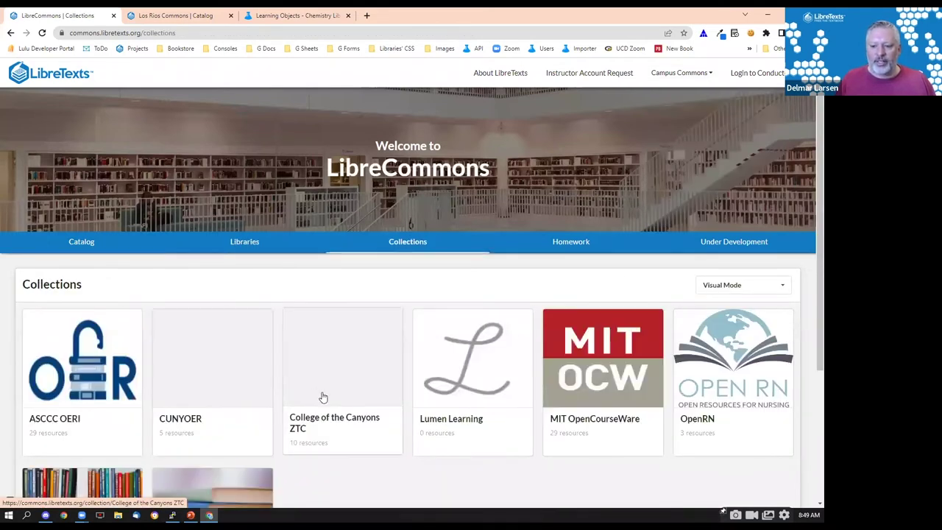
scroll(322, 398, "down", 2)
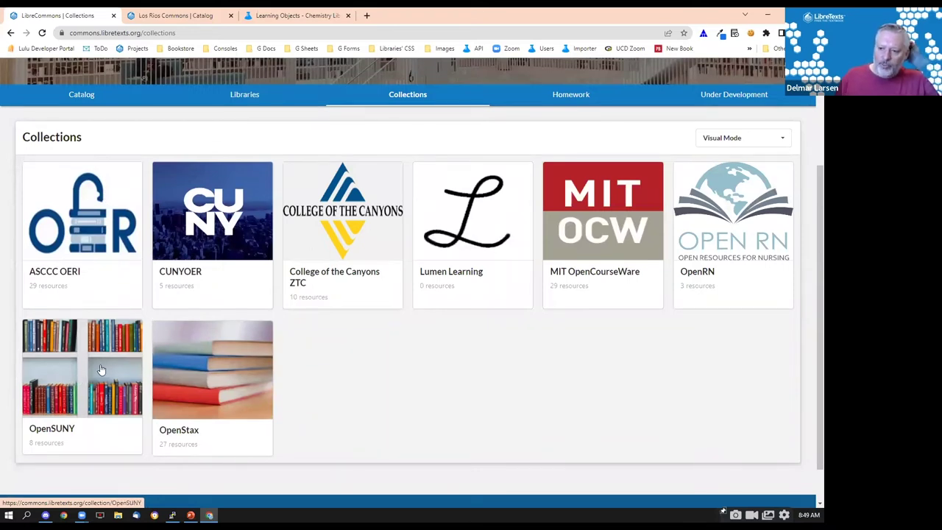
View the Lumen Learning collection and return to the Collections overview.
left_click(423, 234)
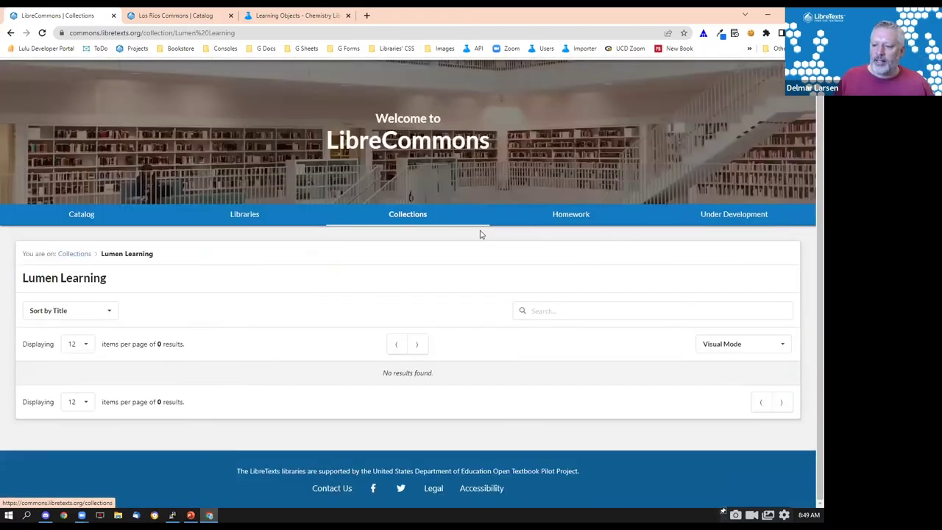
left_click(11, 33)
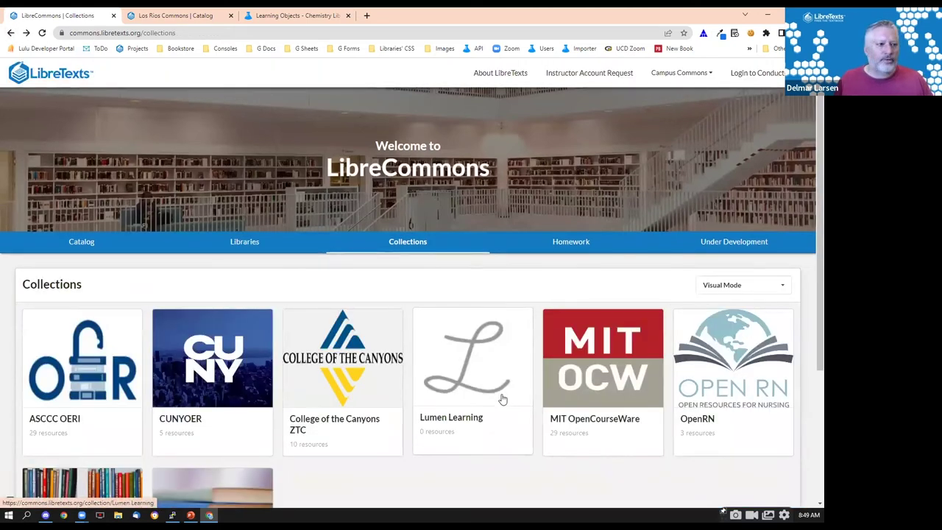
scroll(501, 394, "down", 2)
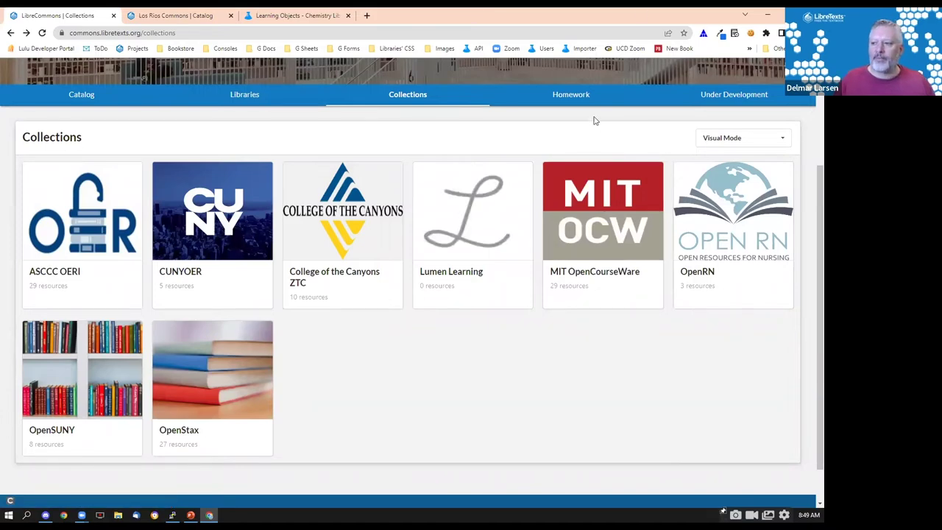
Open the Homework section of LibreCommons and show 96 courses per page.
left_click(582, 96)
scroll(578, 368, "down", 5)
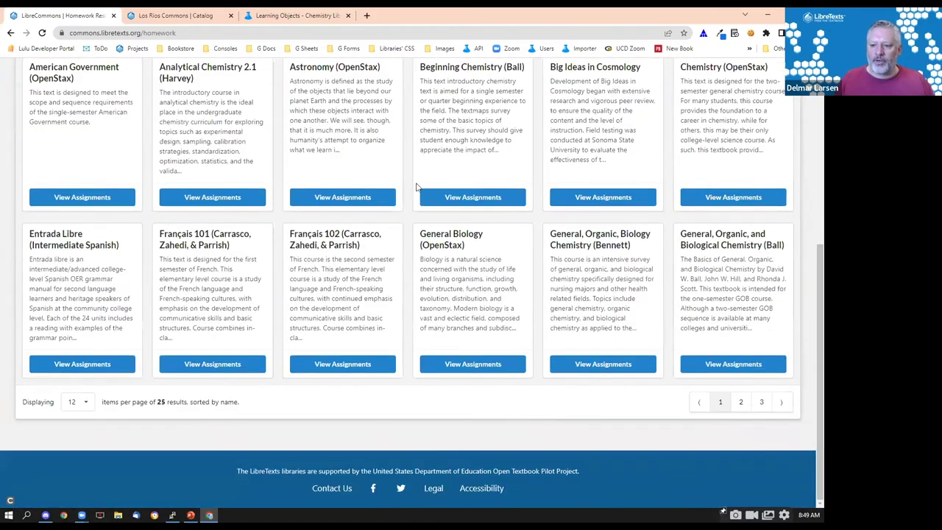
scroll(370, 326, "up", 2)
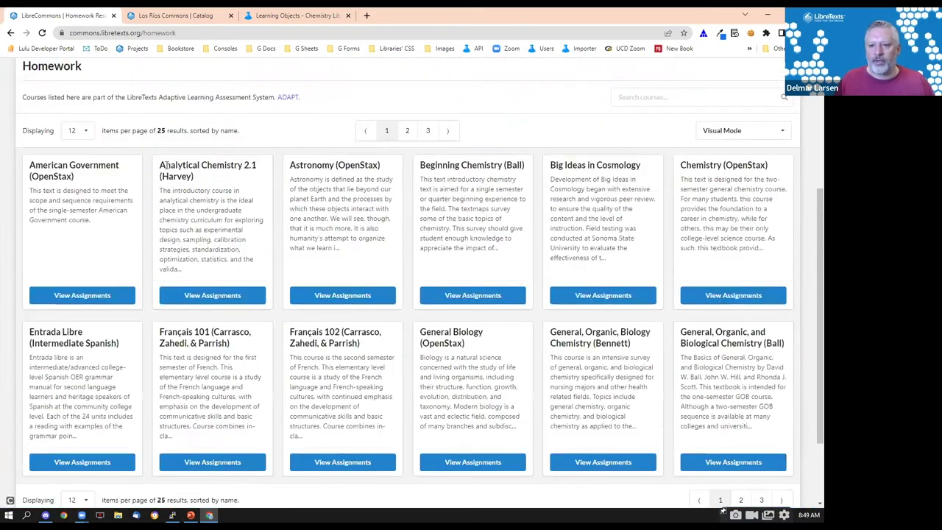
left_click(79, 130)
left_click(72, 202)
Look through the homework courses, view the assignments of Sociology (OpenStax), and close its details.
scroll(332, 330, "down", 4)
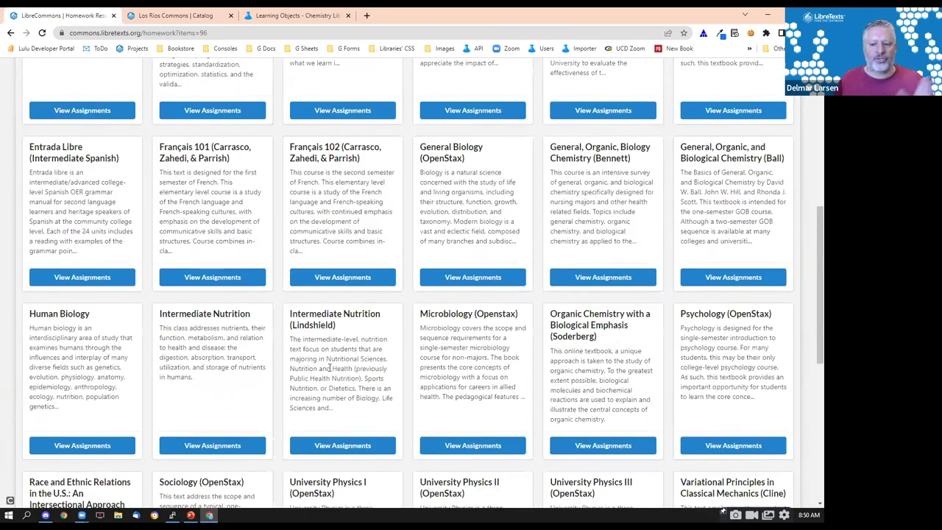
scroll(211, 383, "down", 4)
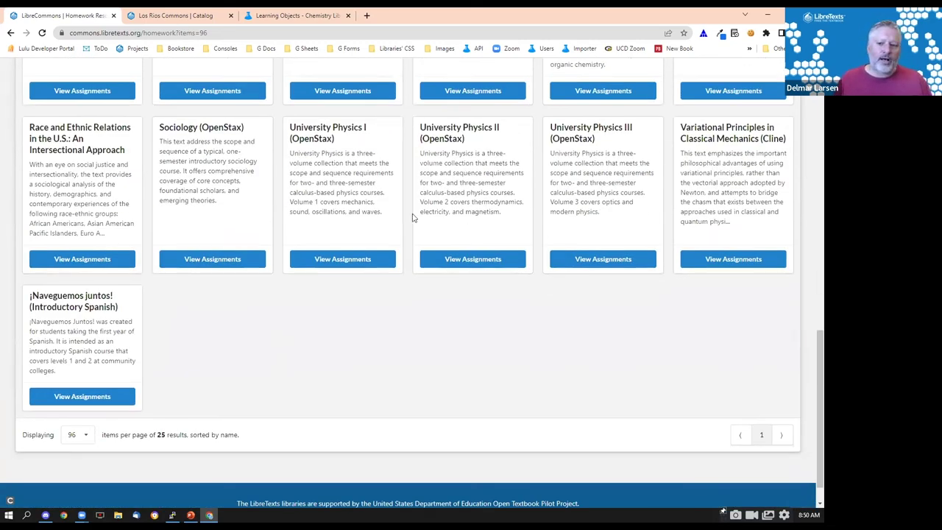
left_click(243, 259)
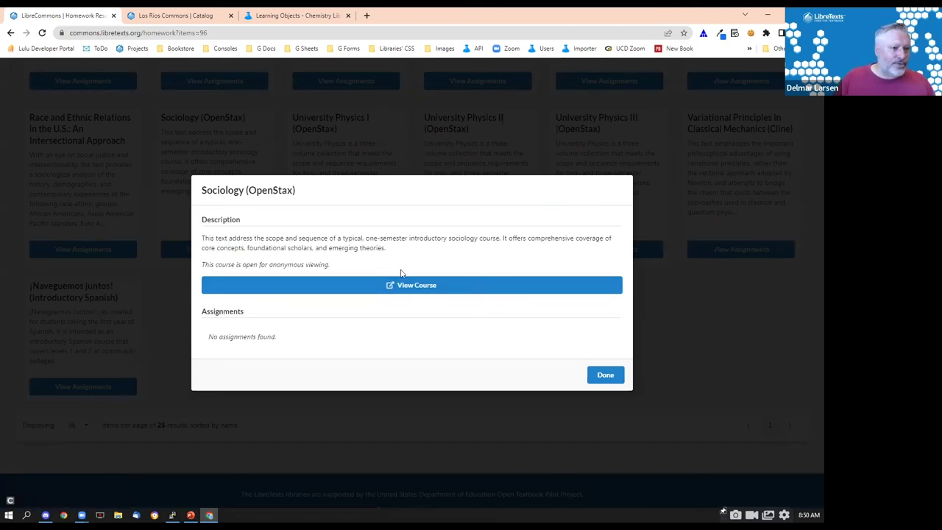
left_click(606, 375)
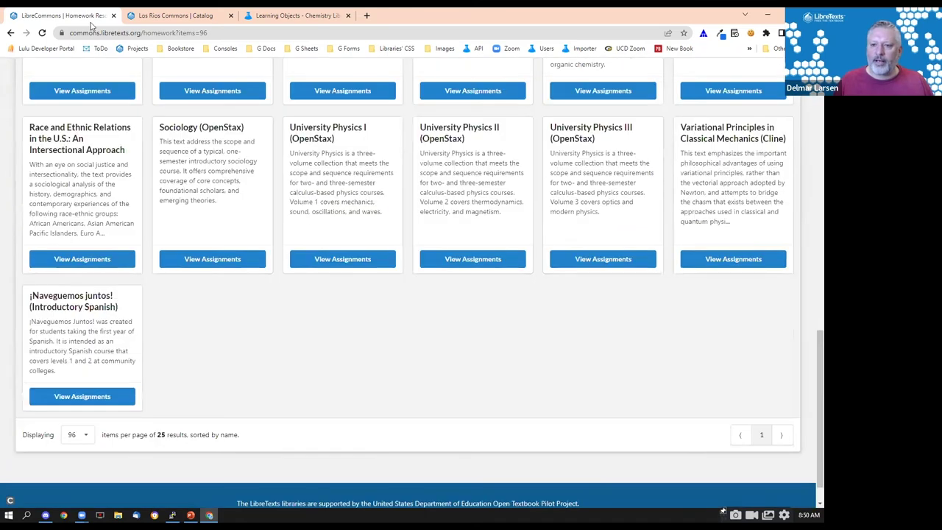
View the list of projects under development and return to the Homework page.
scroll(656, 79, "up", 10)
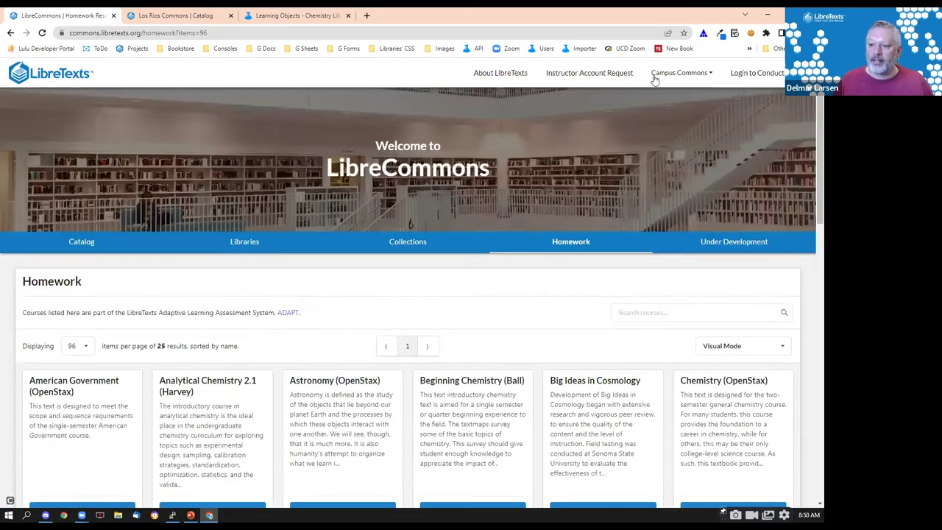
left_click(734, 241)
scroll(177, 302, "down", 3)
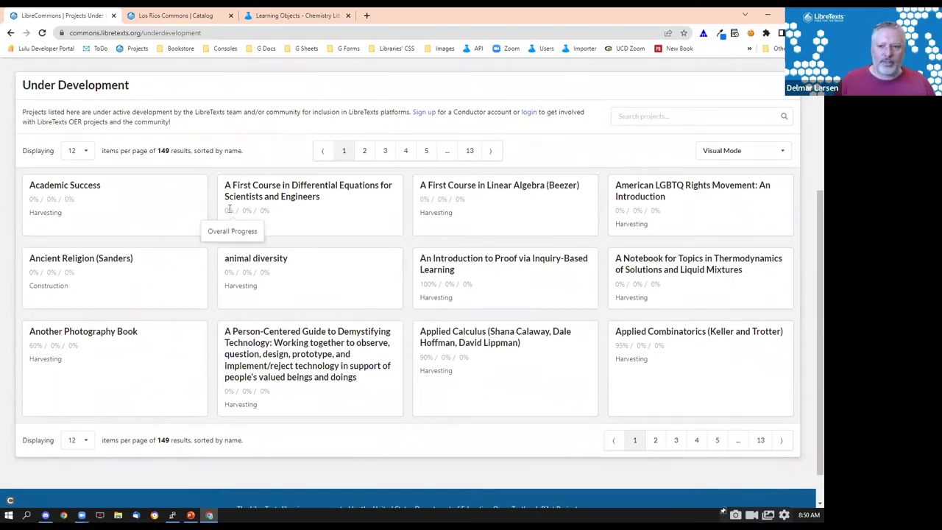
left_click(11, 33)
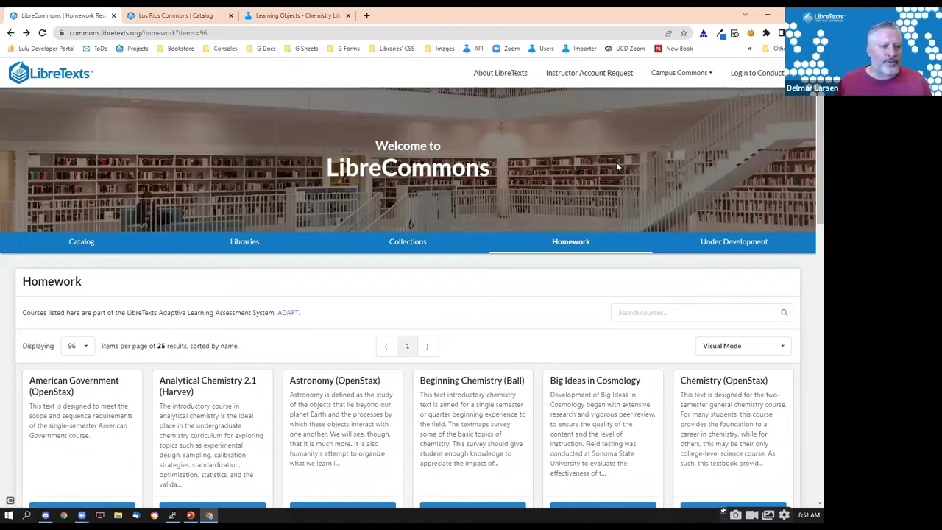
Log in to Conductor with the saved account credentials and open the "Virtual LibreFest2022 set for July 18, 20, & 22" announcement.
left_click(769, 72)
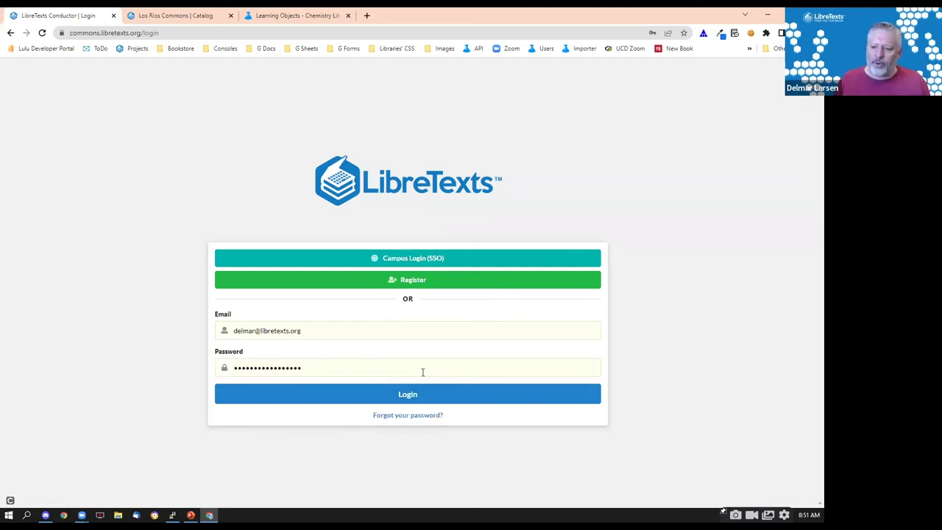
left_click(305, 397)
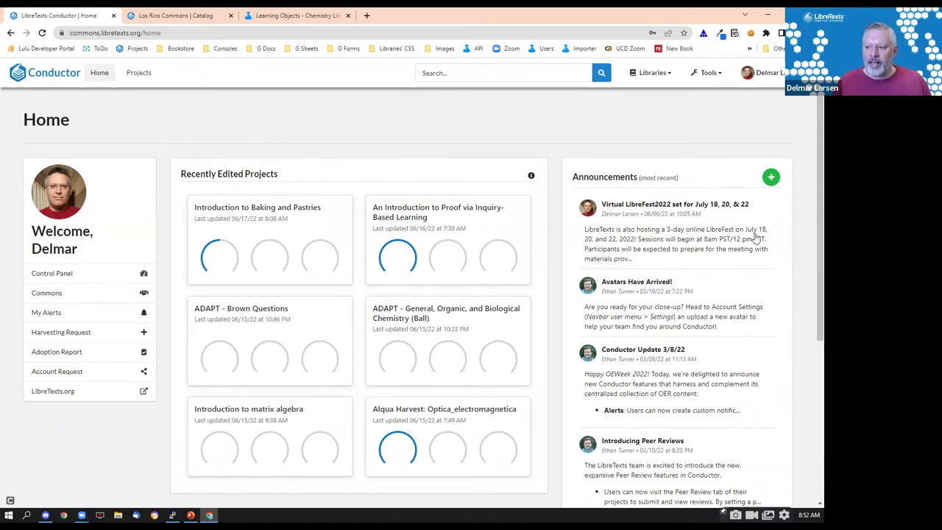
left_click(624, 241)
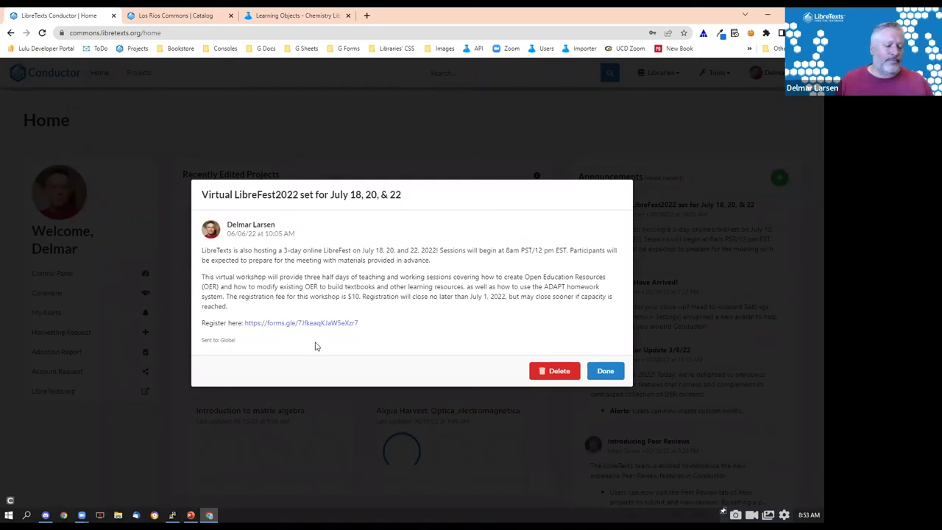
Close the announcement, open the list of available projects in Conductor and look through it.
left_click(605, 372)
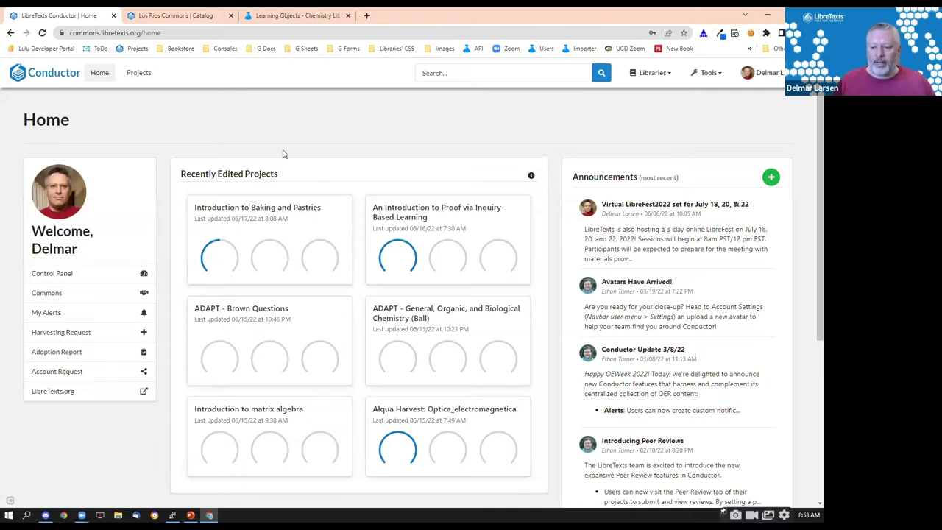
left_click(148, 72)
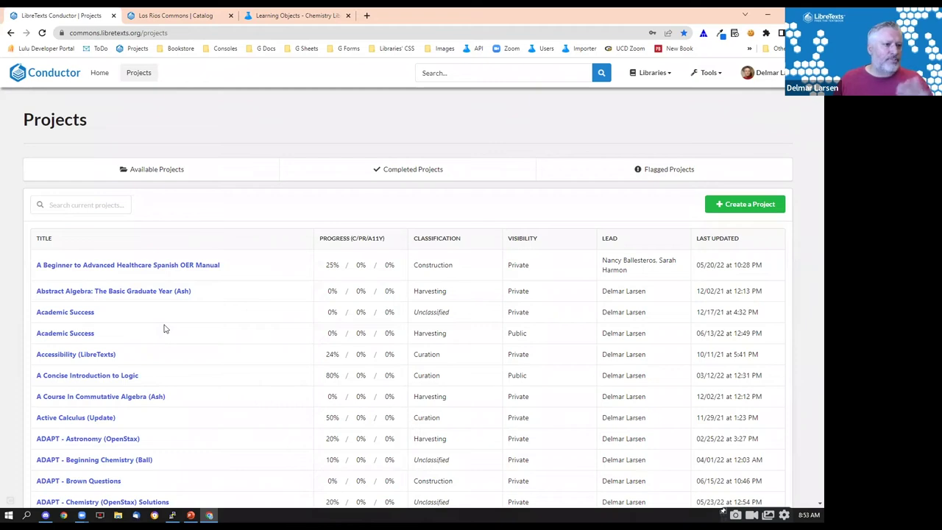
scroll(193, 326, "down", 5)
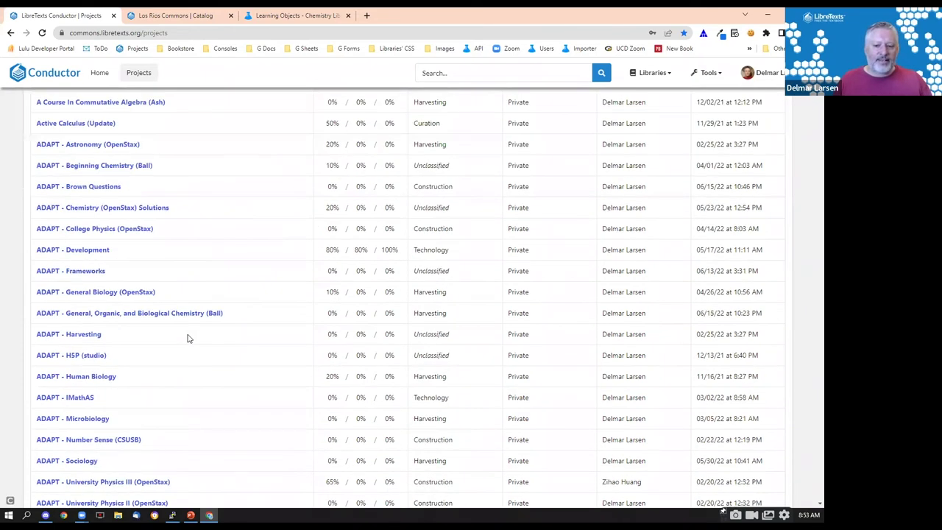
scroll(206, 354, "up", 4)
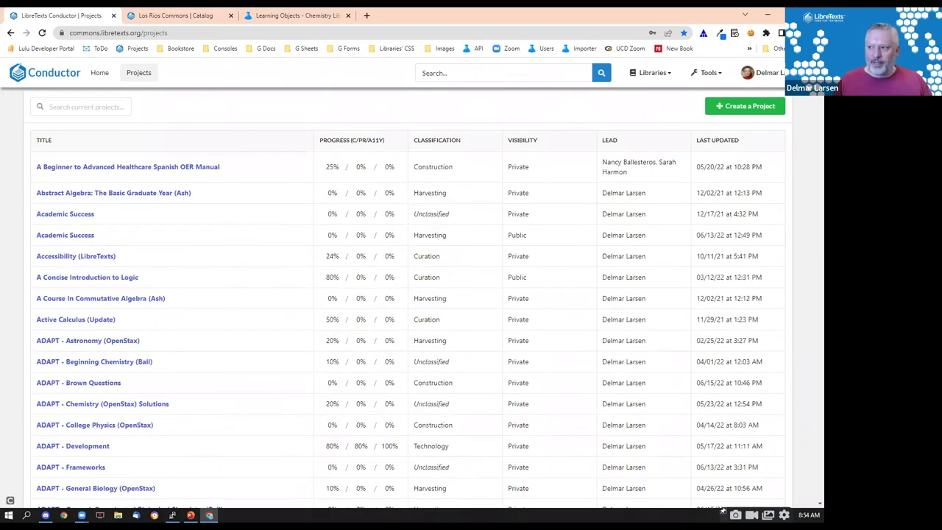
scroll(807, 168, "down", 20)
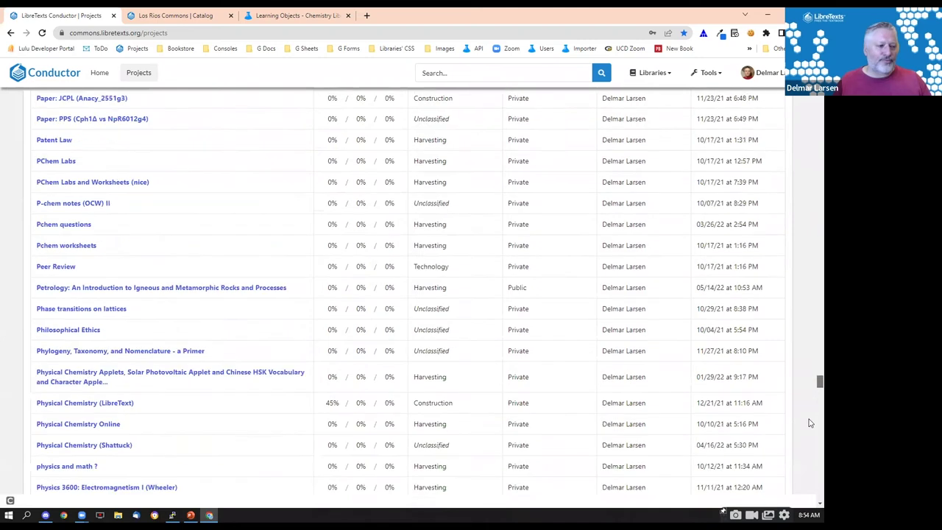
scroll(810, 466, "down", 5)
scroll(809, 466, "up", 20)
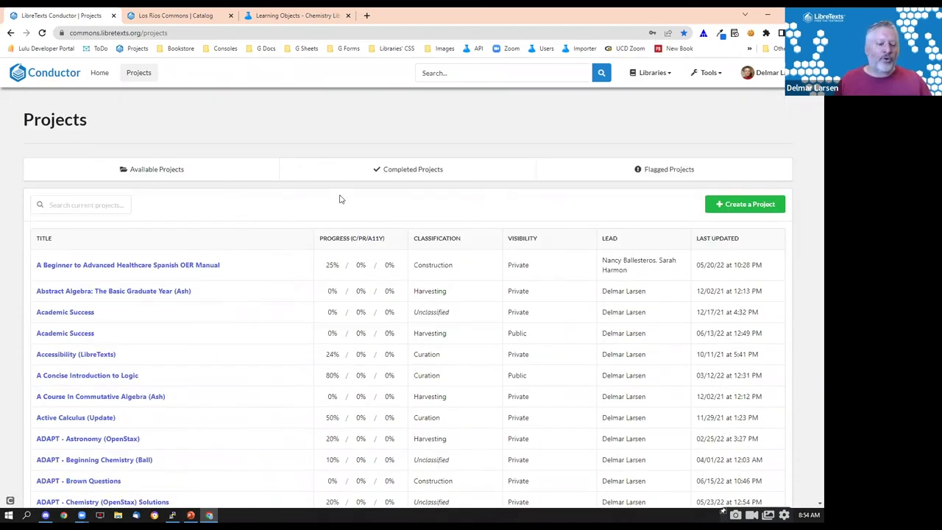
View the list of completed projects and return to the available projects.
left_click(423, 177)
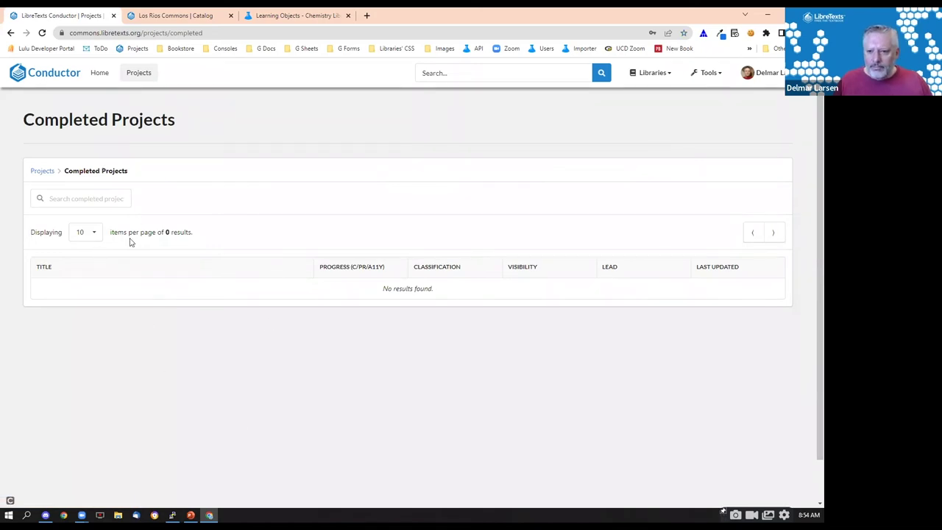
left_click(33, 172)
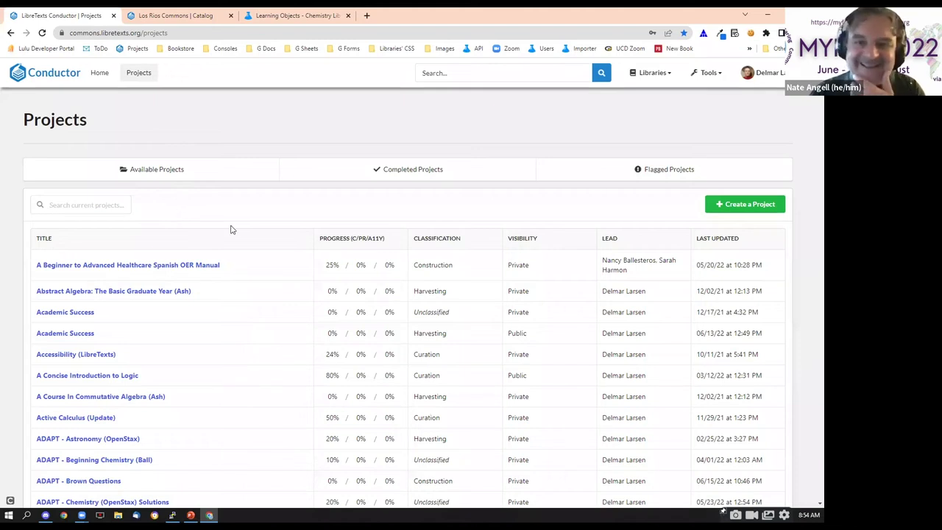
left_click(402, 173)
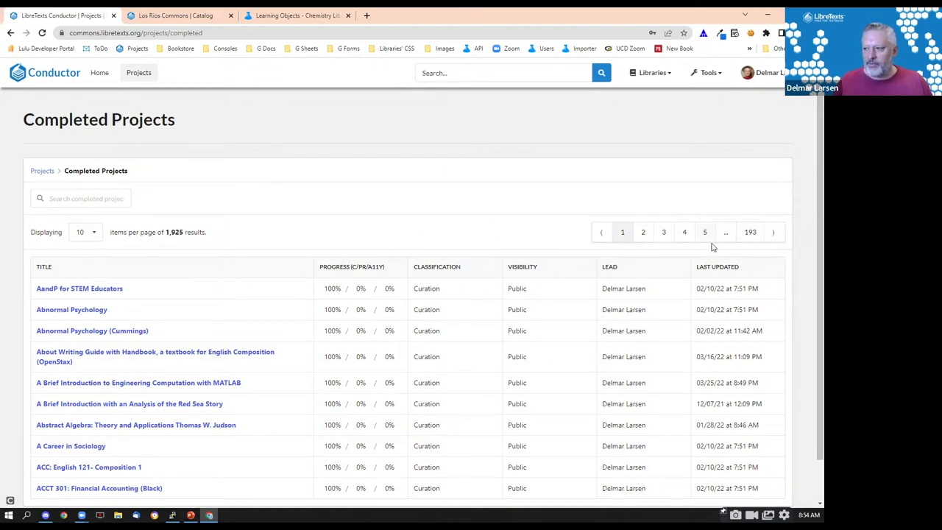
left_click(10, 32)
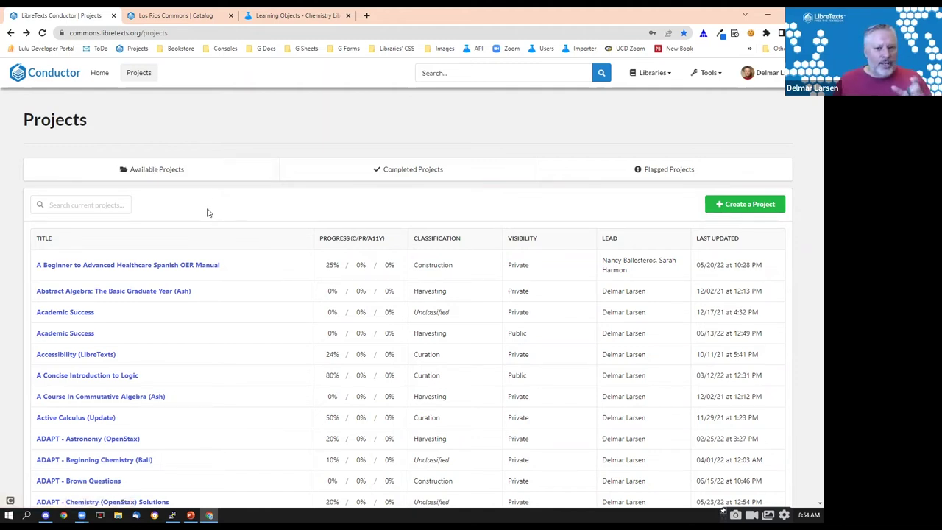
Open the project "A Beginner to Advanced Healthcare Spanish OER Manual", look through the chapters of its linked book, and close the book.
left_click(204, 268)
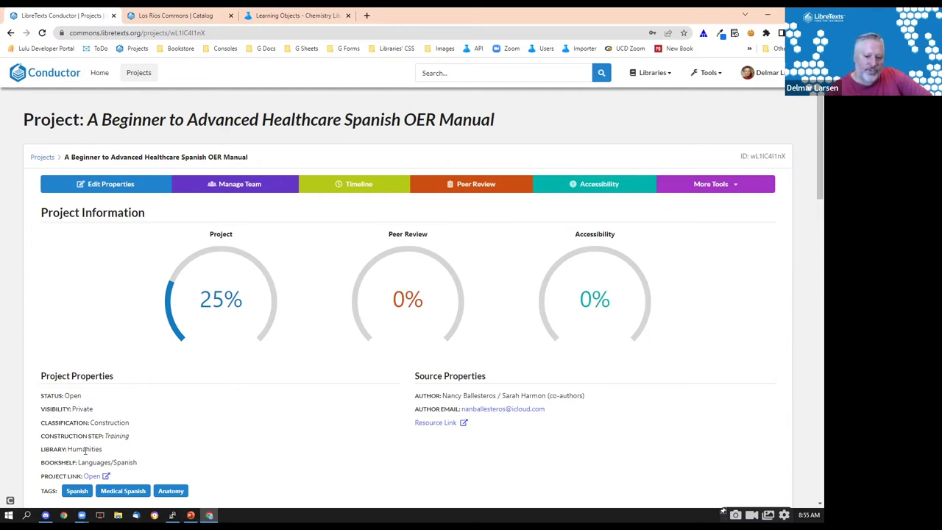
scroll(93, 453, "down", 1)
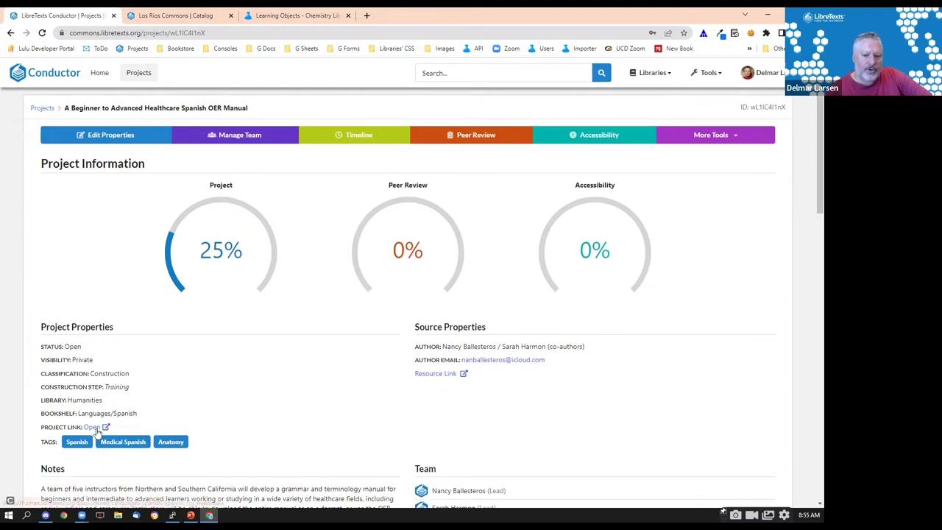
left_click(93, 428)
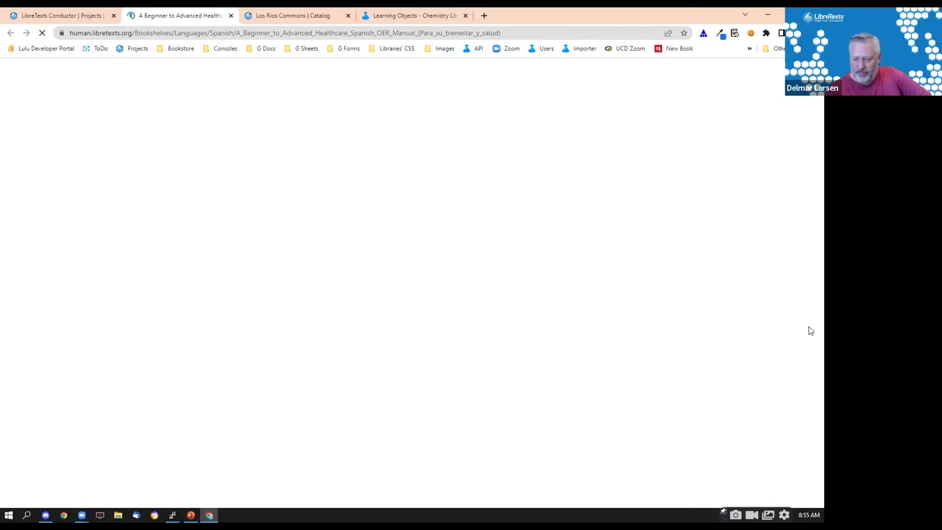
scroll(810, 331, "down", 5)
scroll(810, 309, "down", 2)
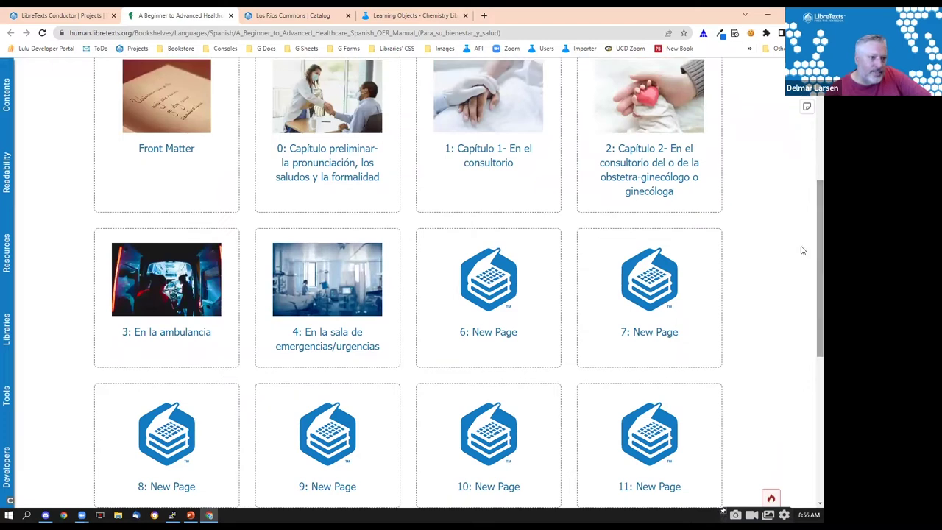
left_click(229, 16)
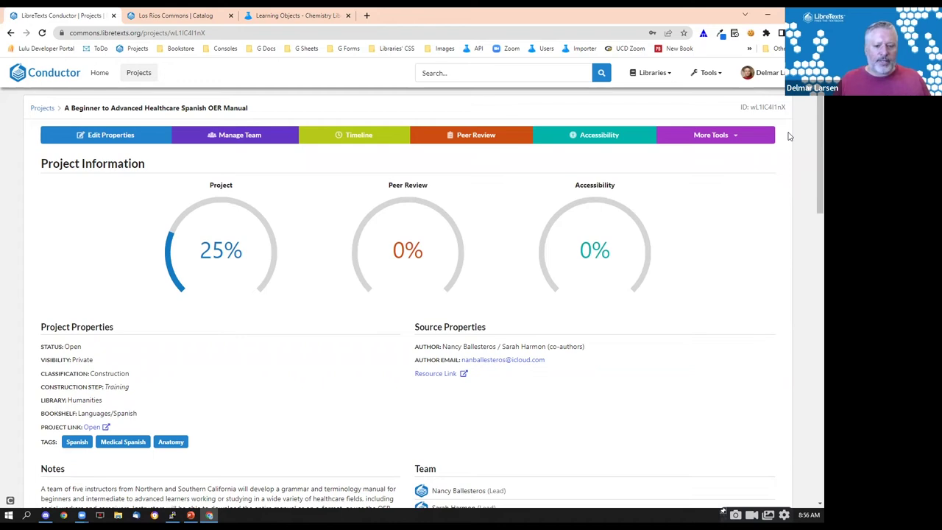
Review the properties, notes and team members of the Healthcare Spanish project.
scroll(809, 118, "down", 2)
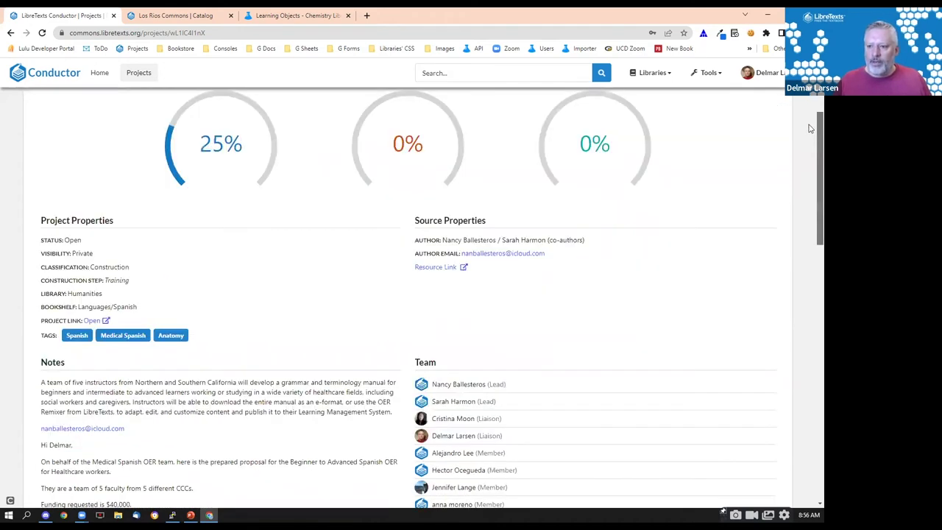
scroll(812, 131, "up", 1)
scroll(810, 184, "down", 4)
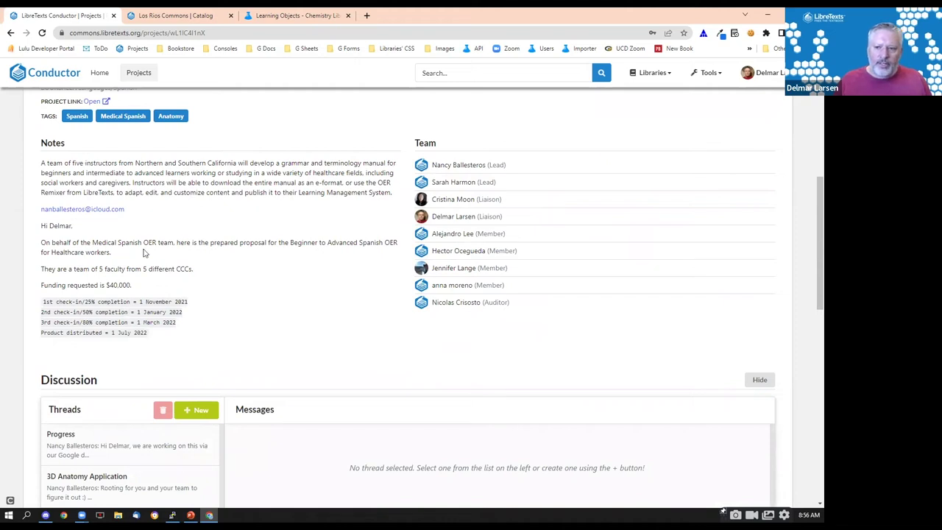
scroll(476, 282, "down", 1)
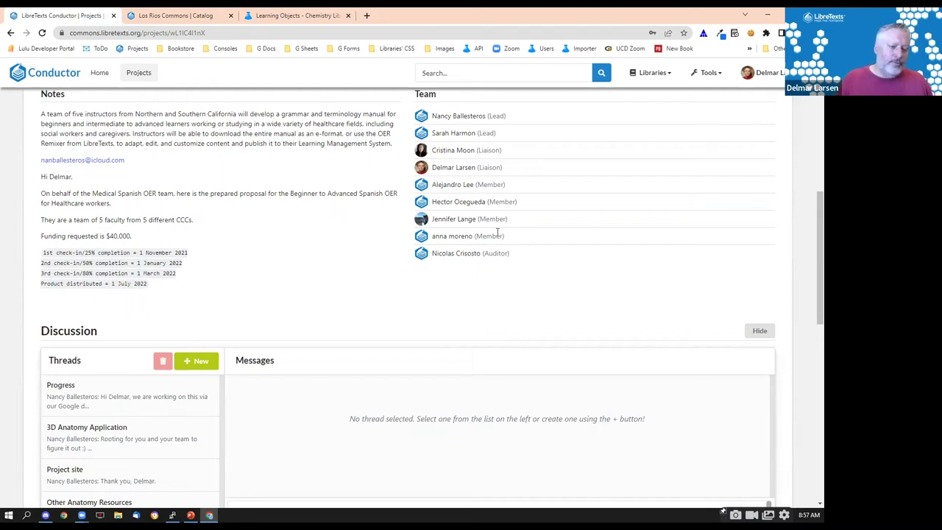
Open the "3D Anatomy Application" thread in the project's discussion and read its messages.
scroll(292, 248, "down", 3)
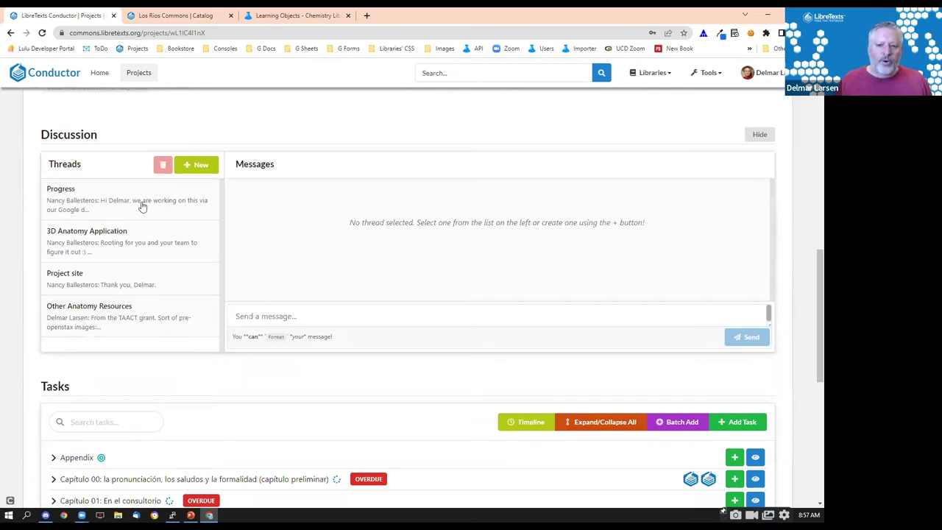
left_click(152, 248)
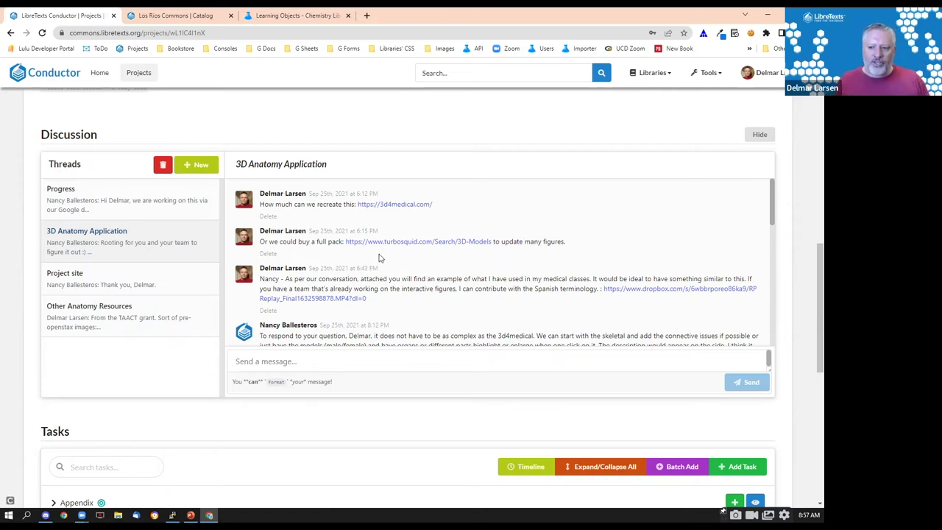
scroll(380, 257, "down", 4)
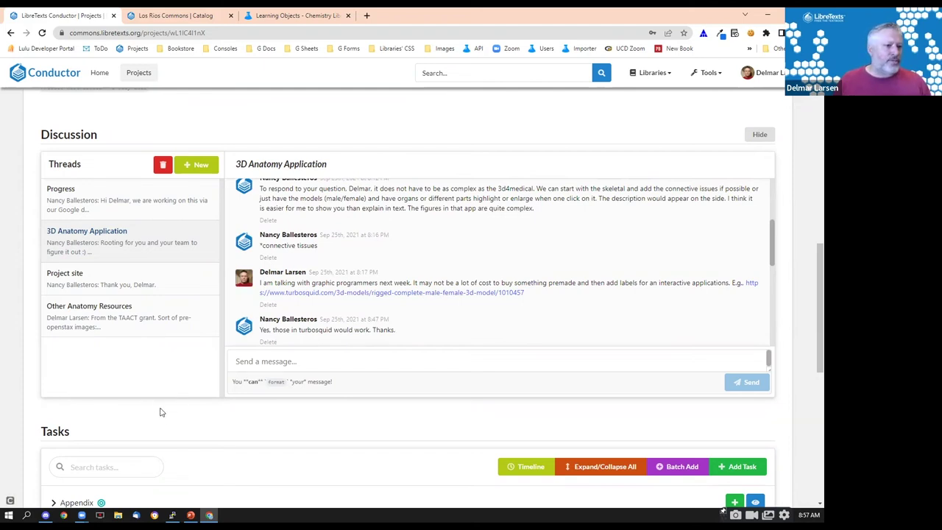
scroll(153, 402, "up", 2)
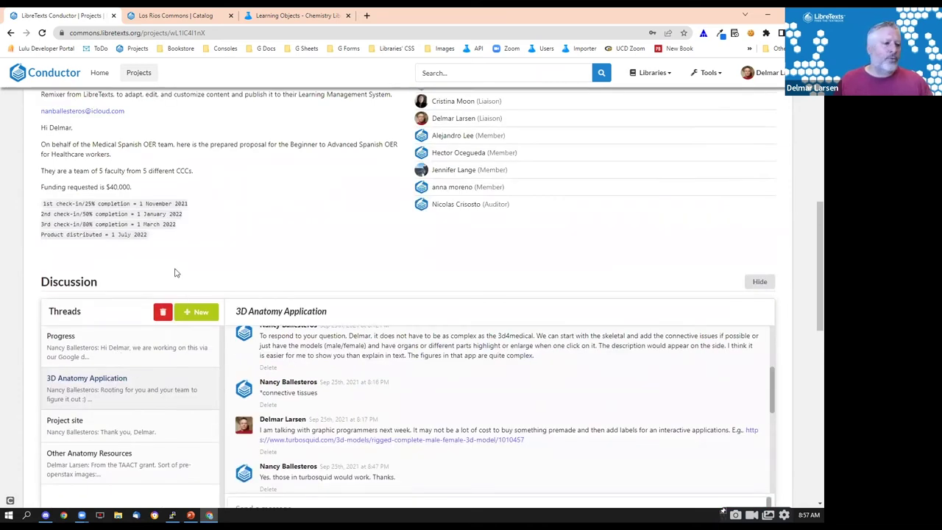
Examine the project's task list from the Appendix through the Libretexts page task.
scroll(177, 275, "down", 5)
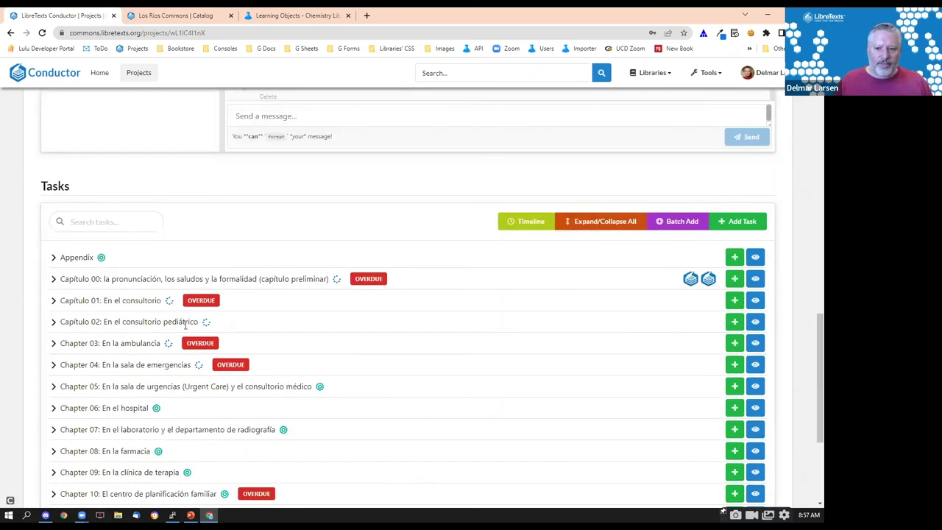
scroll(112, 446, "down", 2)
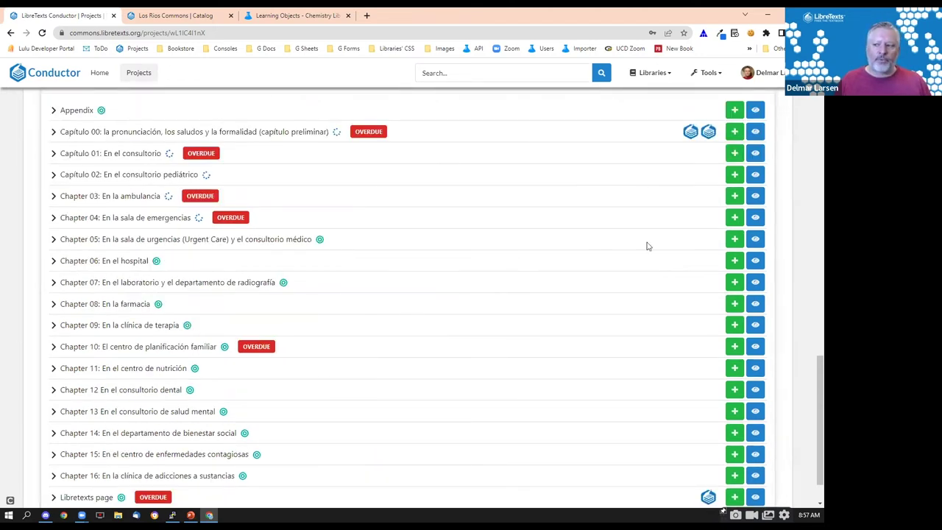
scroll(516, 351, "up", 2)
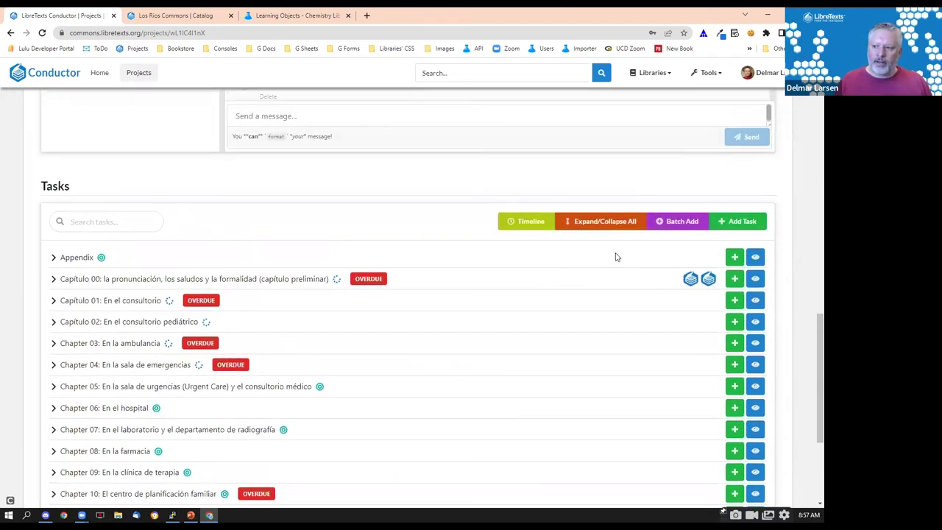
View the project's timeline as a Gantt chart and in Calendar View, and return to the project page.
left_click(535, 225)
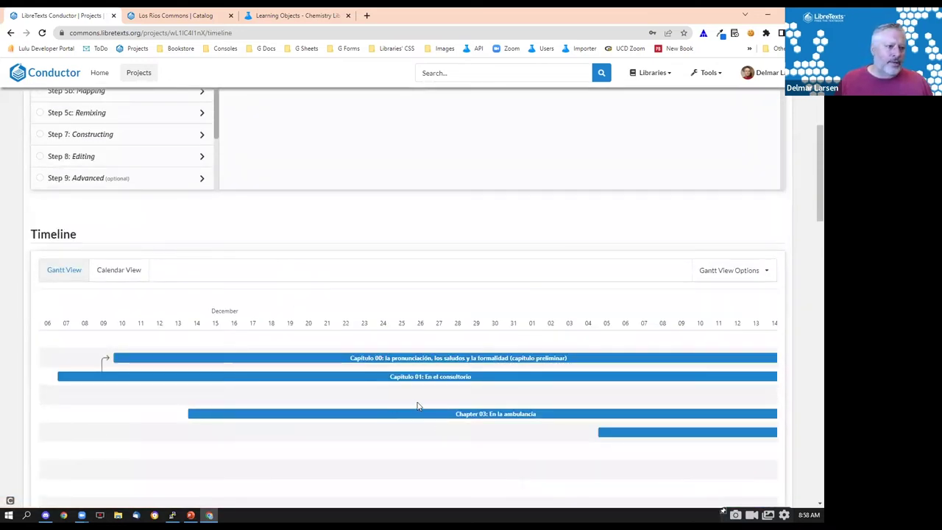
left_click(118, 274)
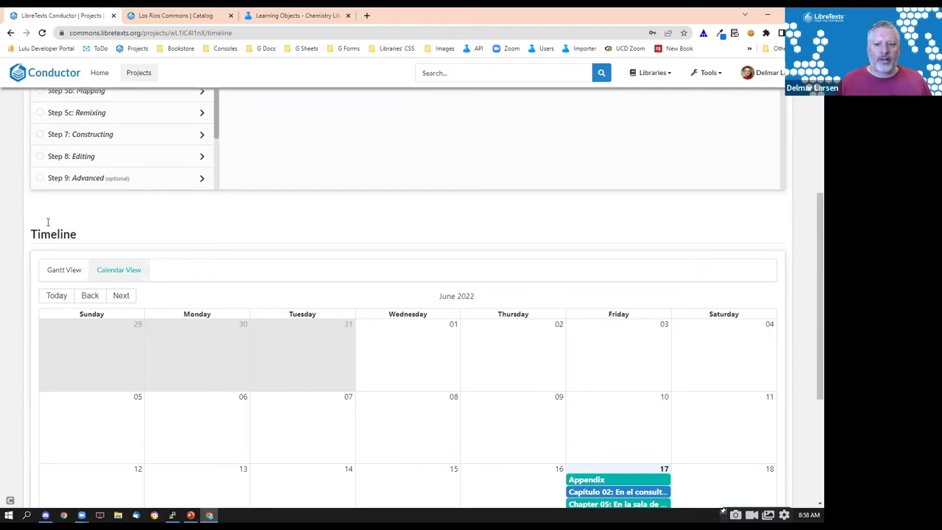
scroll(207, 266, "up", 1)
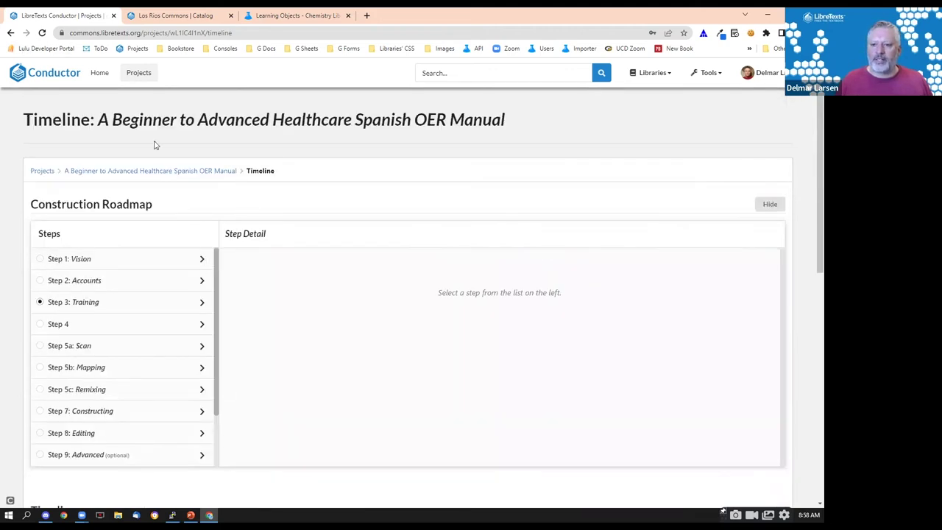
left_click(103, 173)
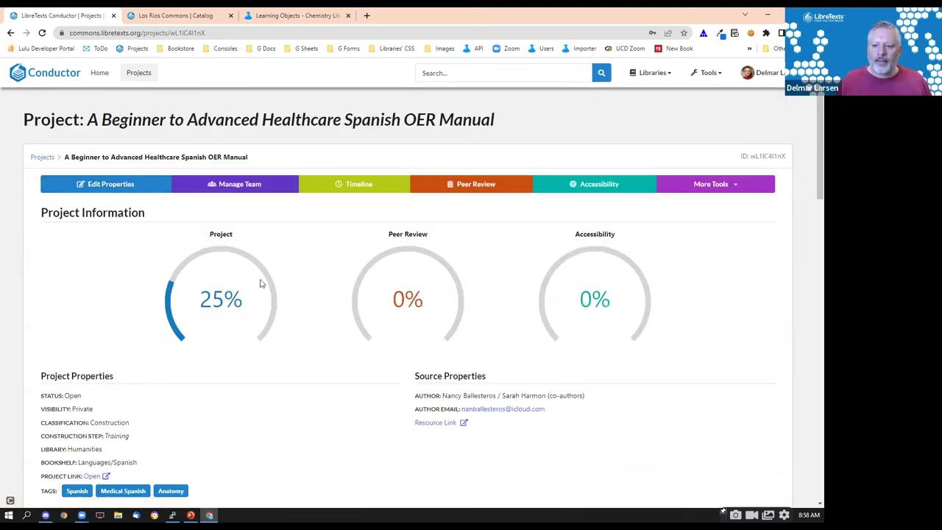
Open the project's timeline and read the Vision and Accounts steps of the Construction Roadmap.
left_click(350, 196)
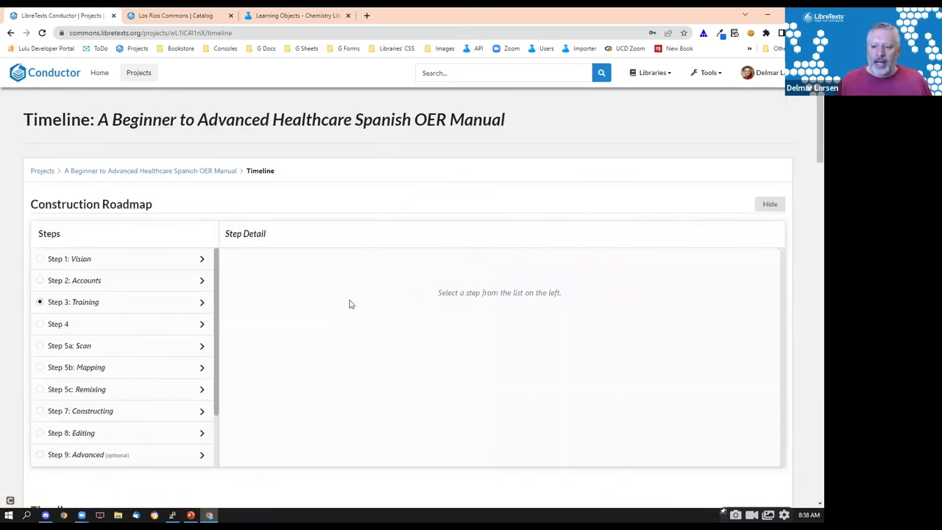
scroll(811, 124, "down", 1)
scroll(812, 124, "down", 1)
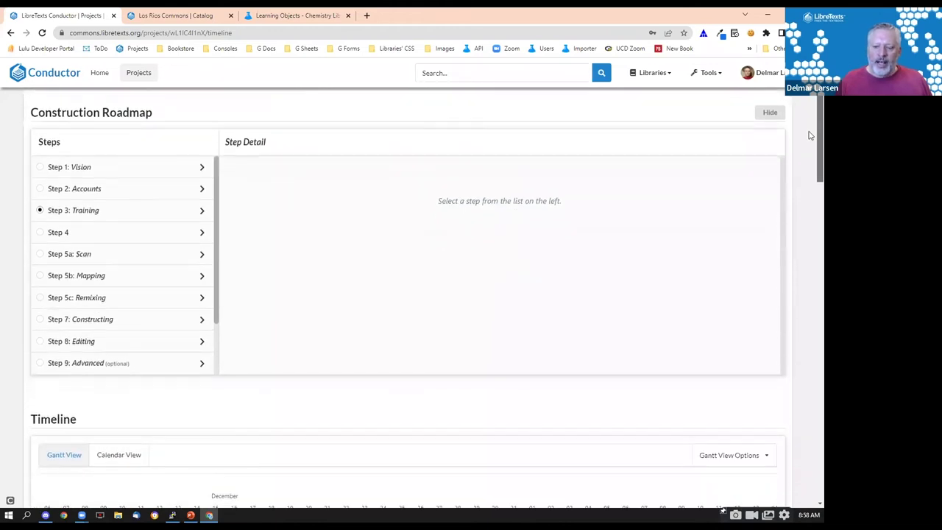
left_click(103, 174)
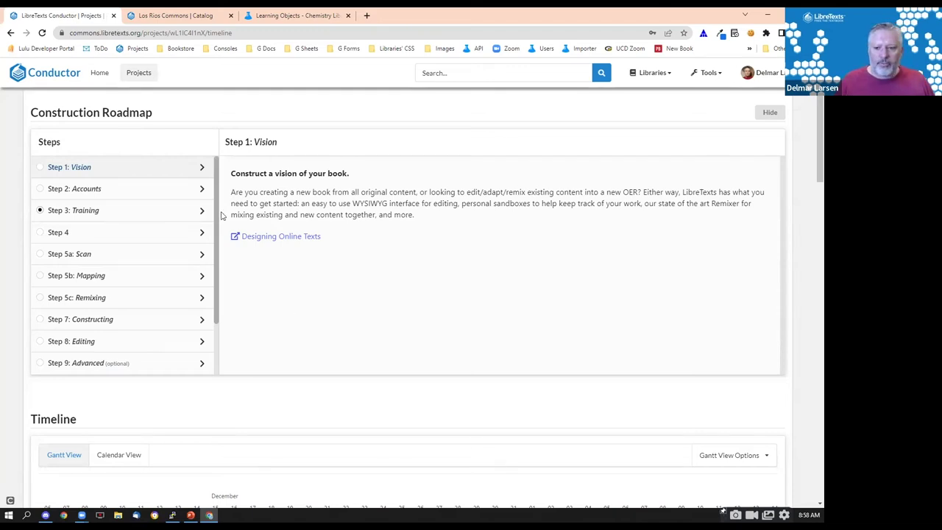
left_click(103, 191)
left_click(76, 168)
left_click(78, 189)
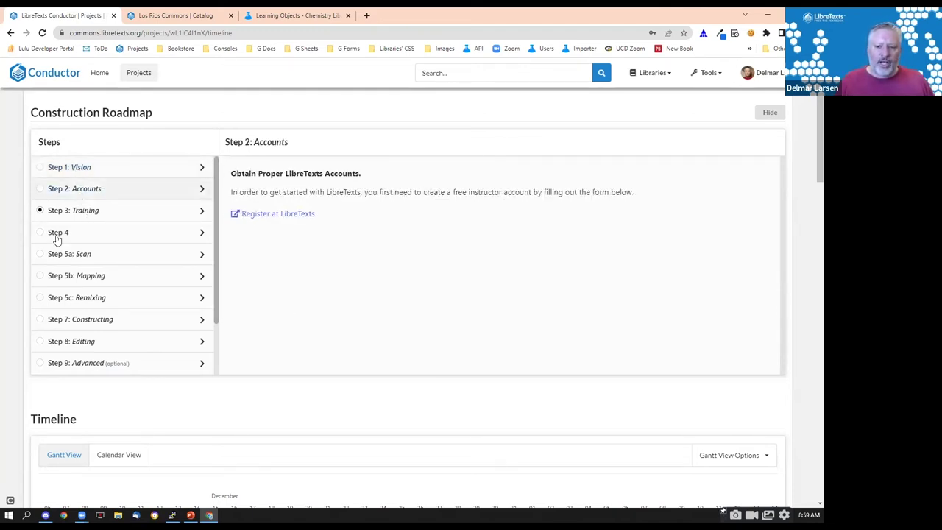
Read the Scan, Mapping and Constructing step details in the Construction Roadmap.
left_click(76, 258)
left_click(81, 280)
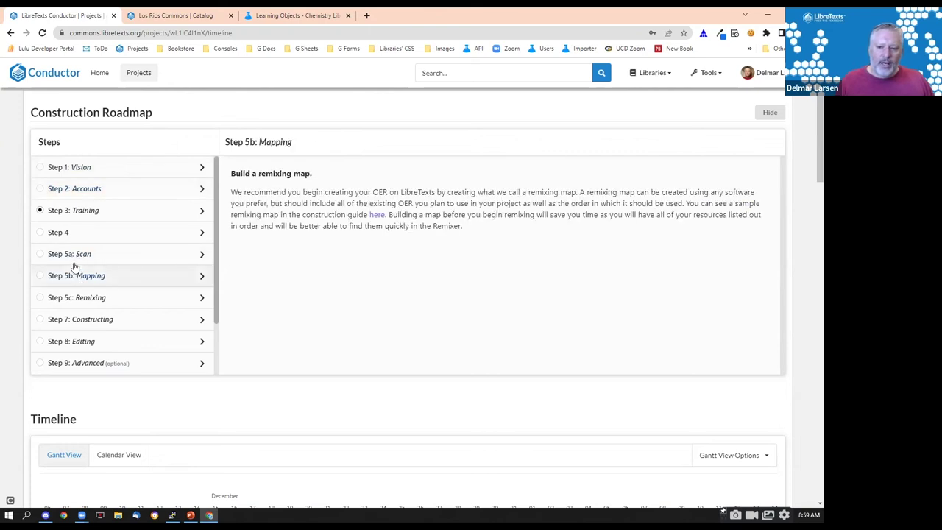
left_click(73, 256)
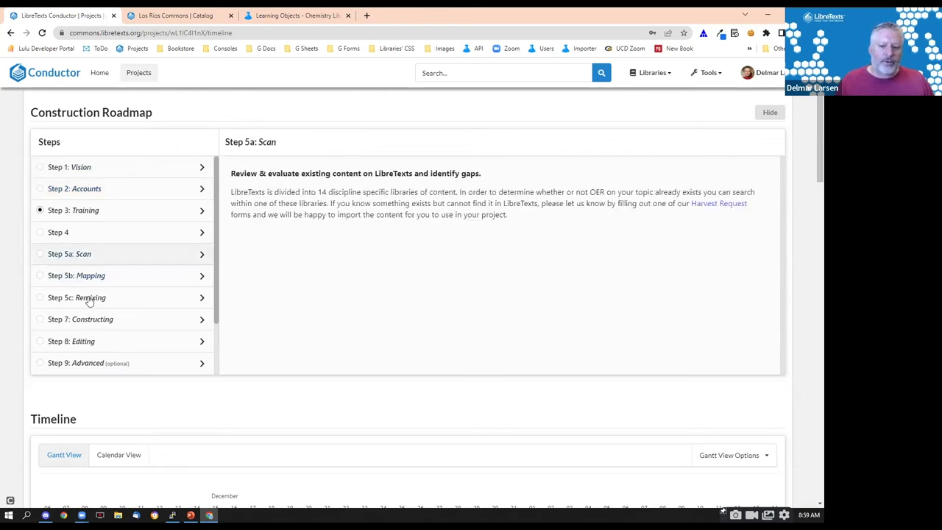
left_click(85, 322)
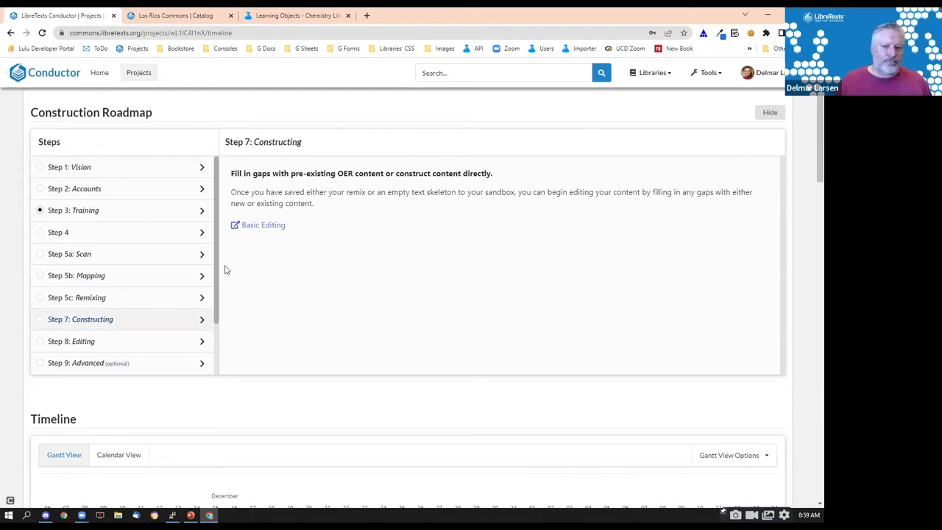
mouse_move(217, 269)
left_mouse_down()
mouse_move(214, 319)
mouse_move(204, 254)
left_mouse_up()
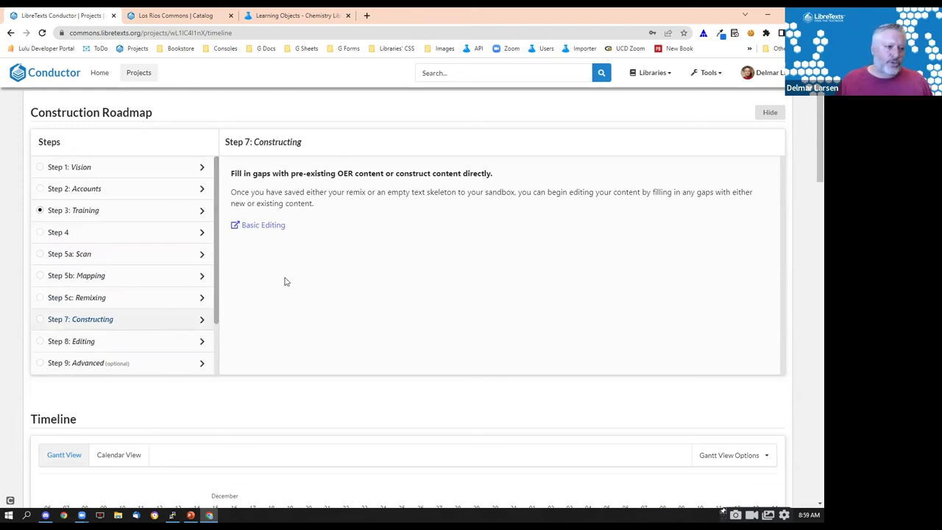
Look over the Gantt chart below the roadmap, and go back through the project page to its Peer Review page.
scroll(154, 390, "down", 3)
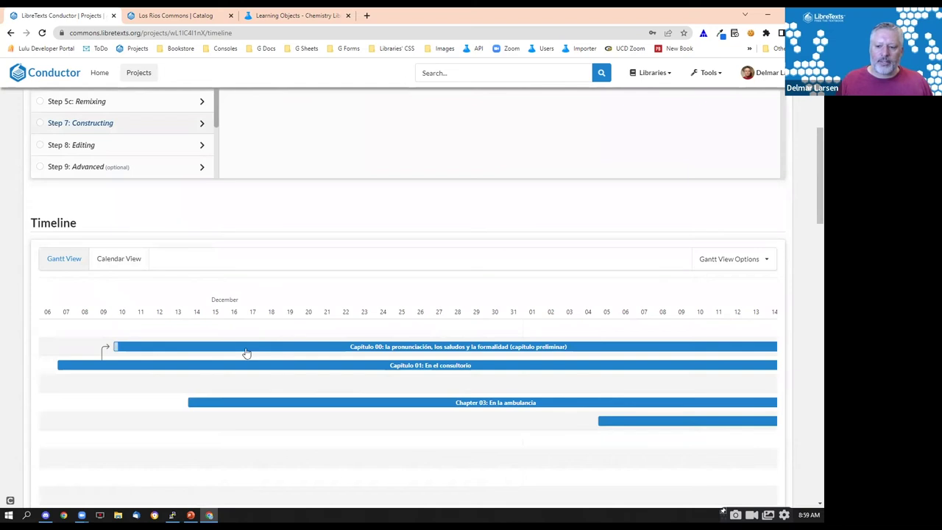
scroll(184, 371, "up", 4)
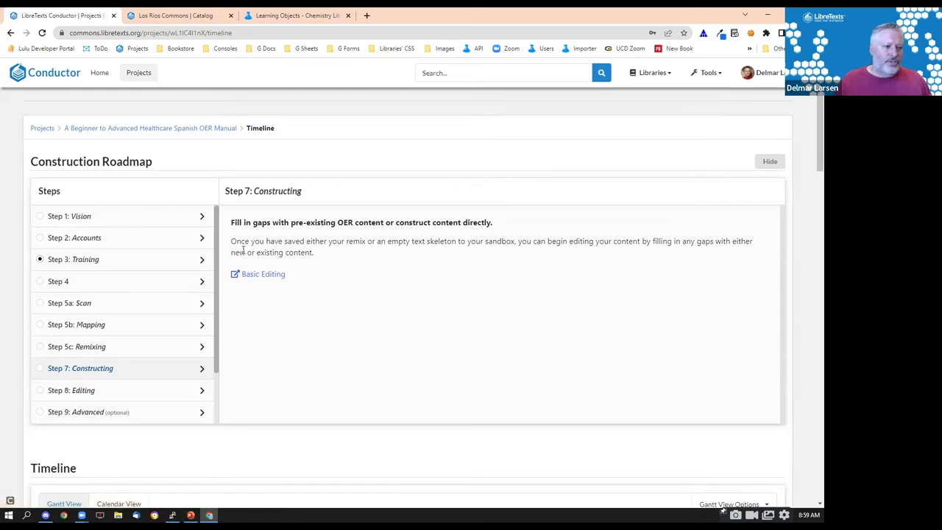
scroll(191, 141, "up", 1)
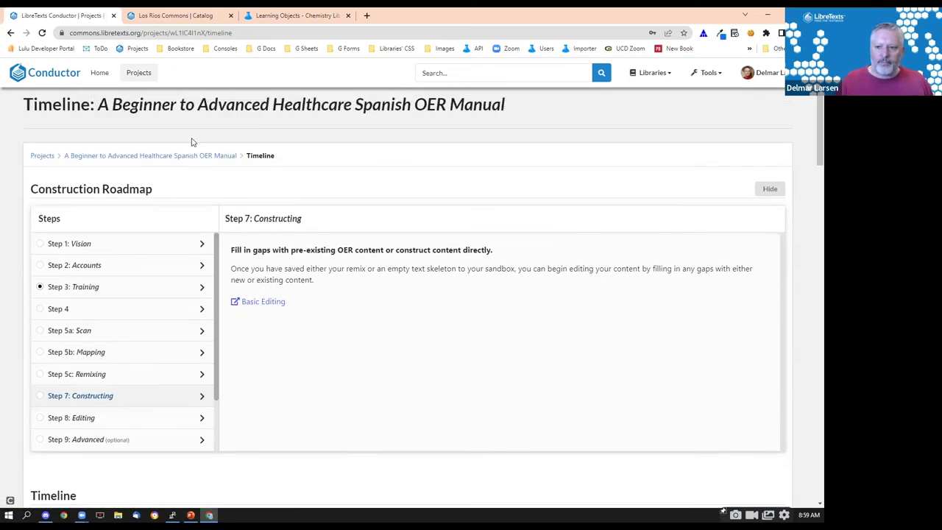
left_click(150, 169)
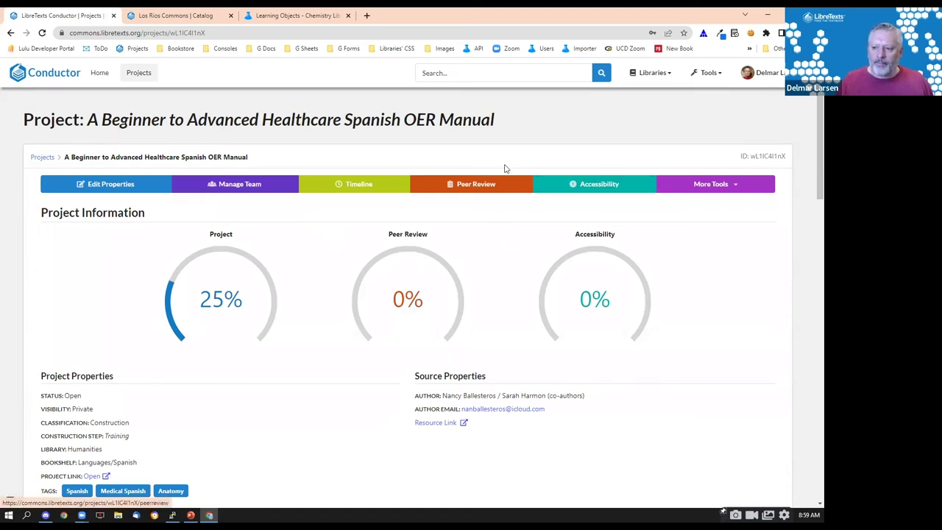
left_click(493, 186)
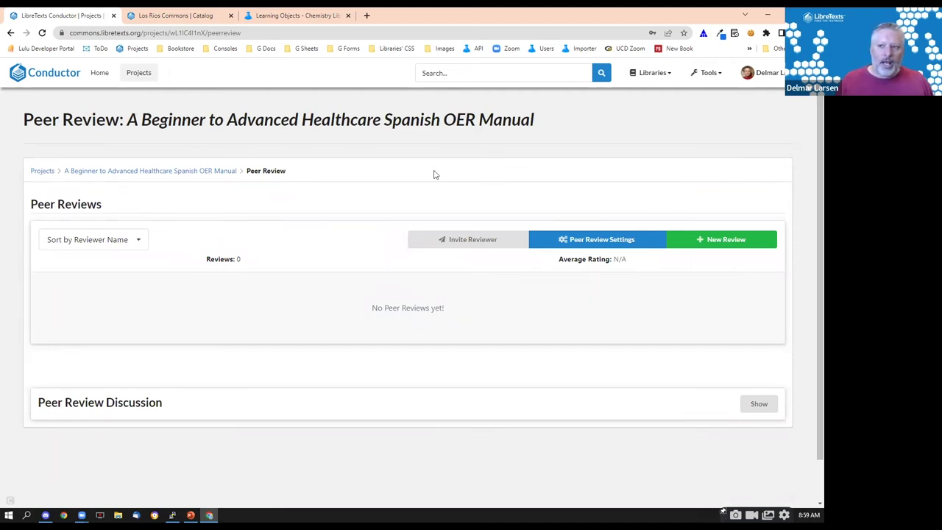
Open the LibreCommons catalog in a new tab and bring up the peer review form for "Abstract Algebra: Theory and Applications".
left_click(367, 15)
type("com")
key("Return")
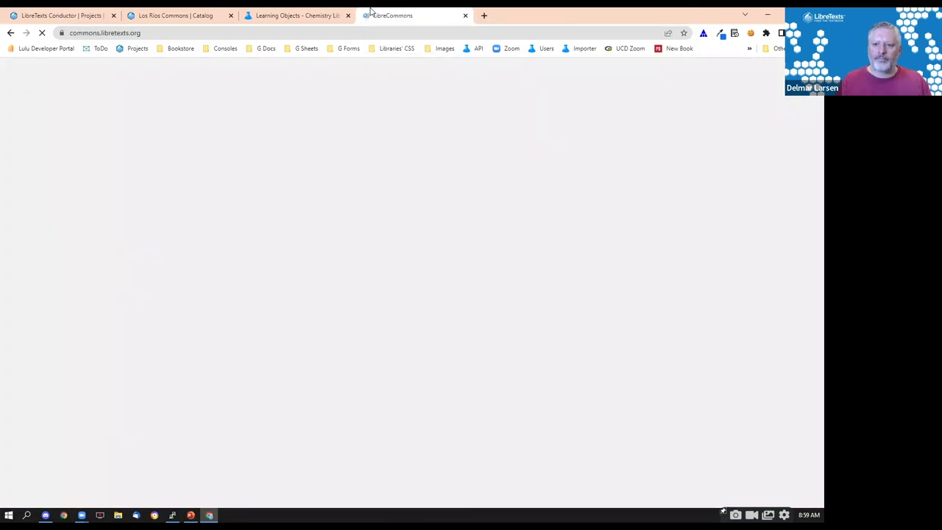
scroll(410, 351, "down", 5)
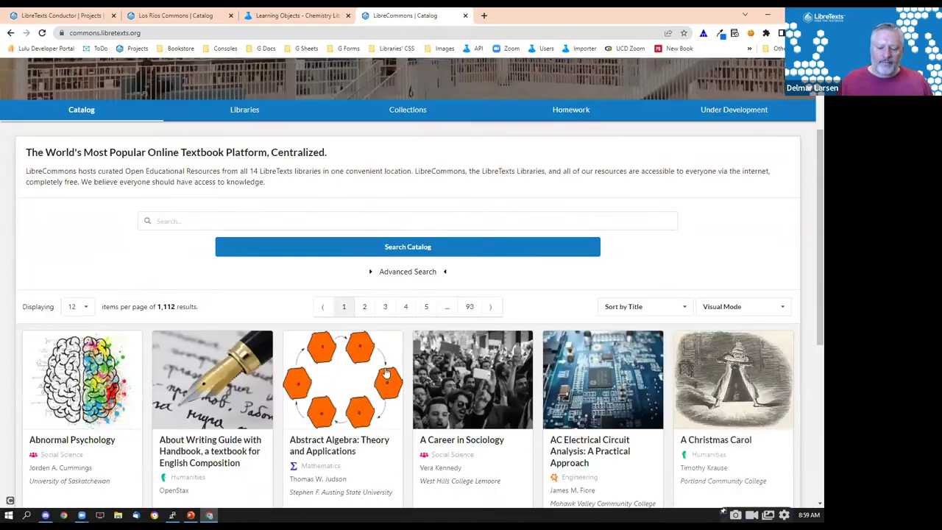
left_click(341, 327)
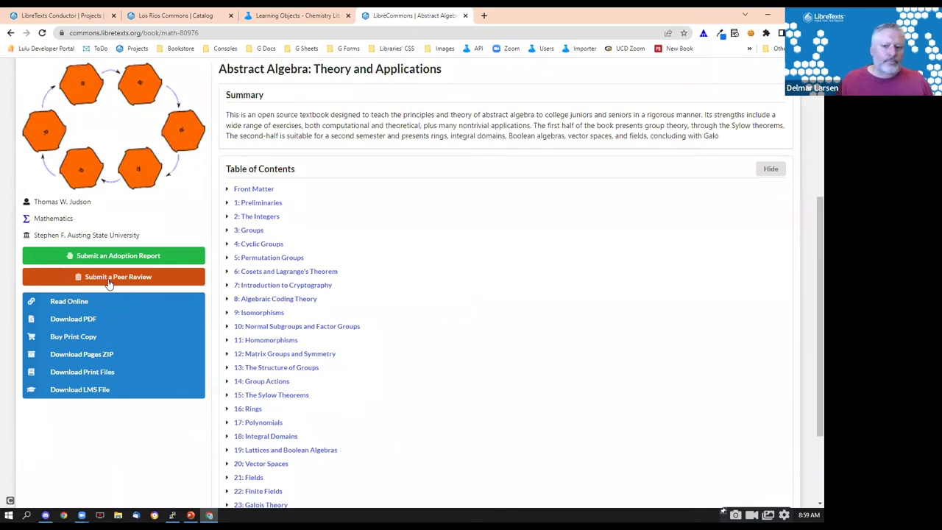
left_click(109, 283)
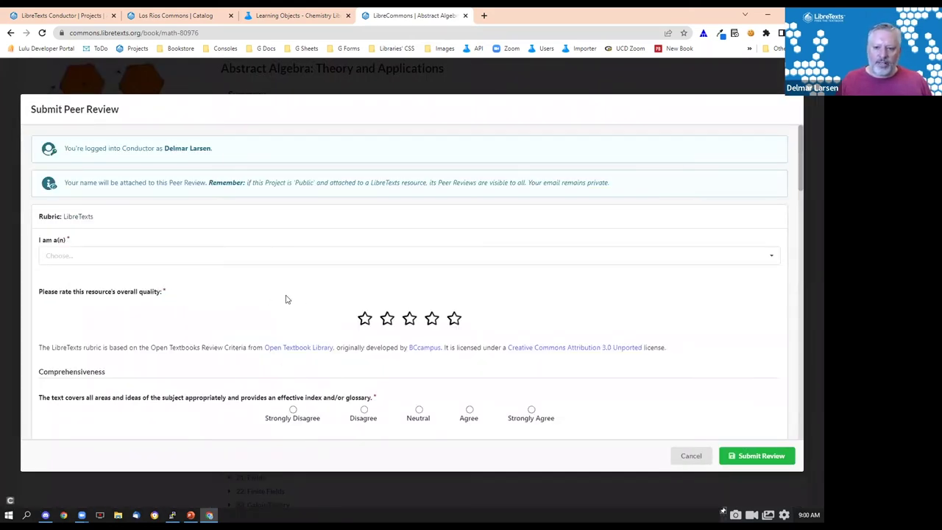
Return to the Healthcare Spanish project's Peer Review page, and view the new review form without submitting it.
left_click(268, 12)
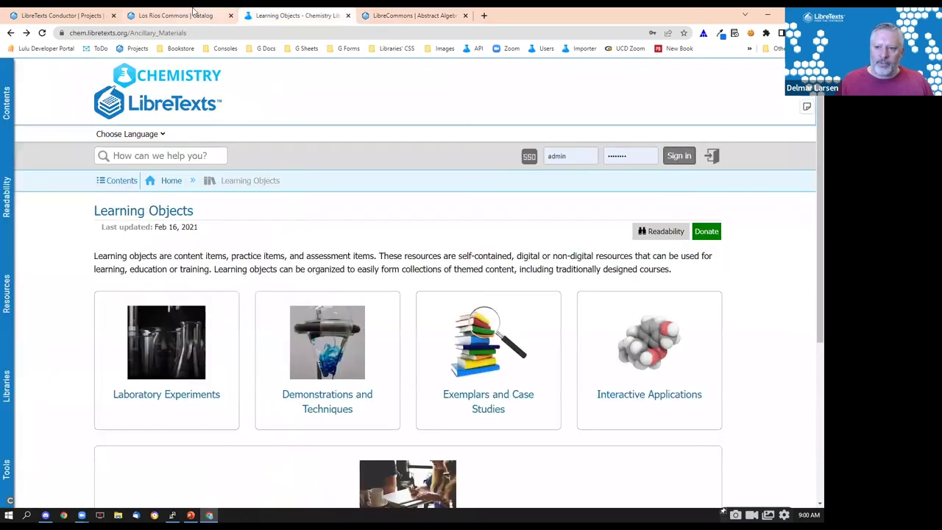
left_click(193, 10)
left_click(92, 13)
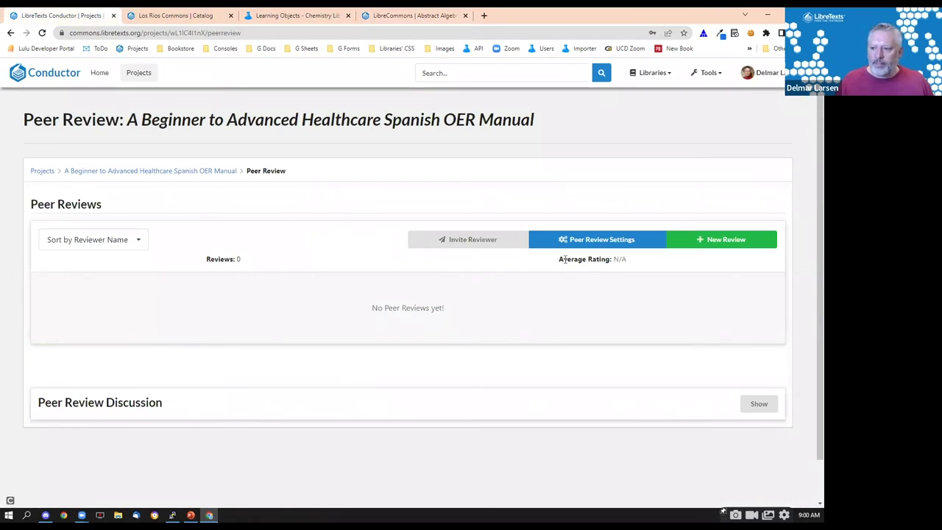
left_click(724, 242)
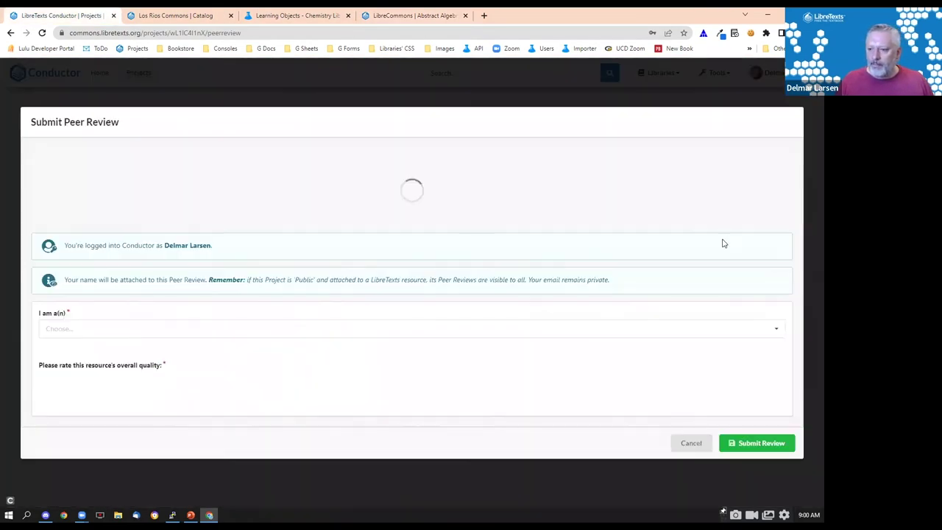
left_click(691, 455)
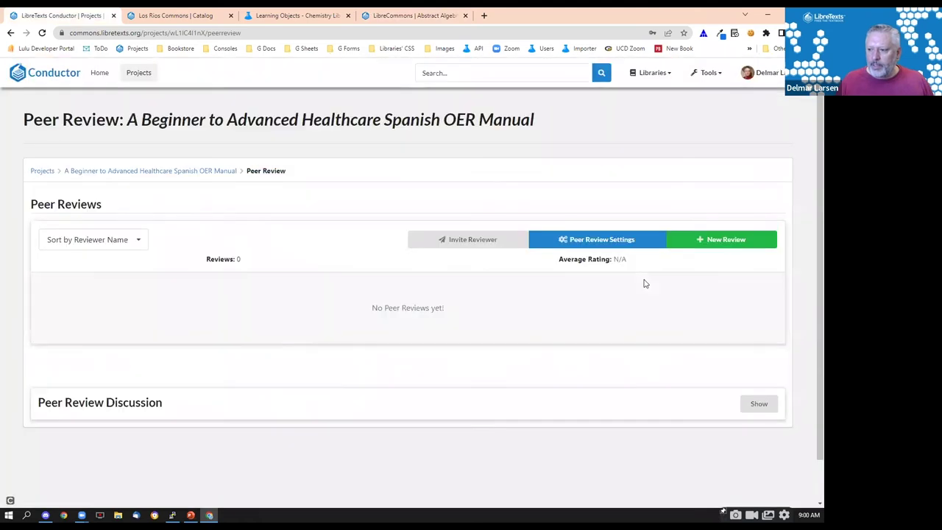
Review the non-Conductor user access and preferred rubric options in the Peer Review Settings, and close them without saving.
left_click(620, 240)
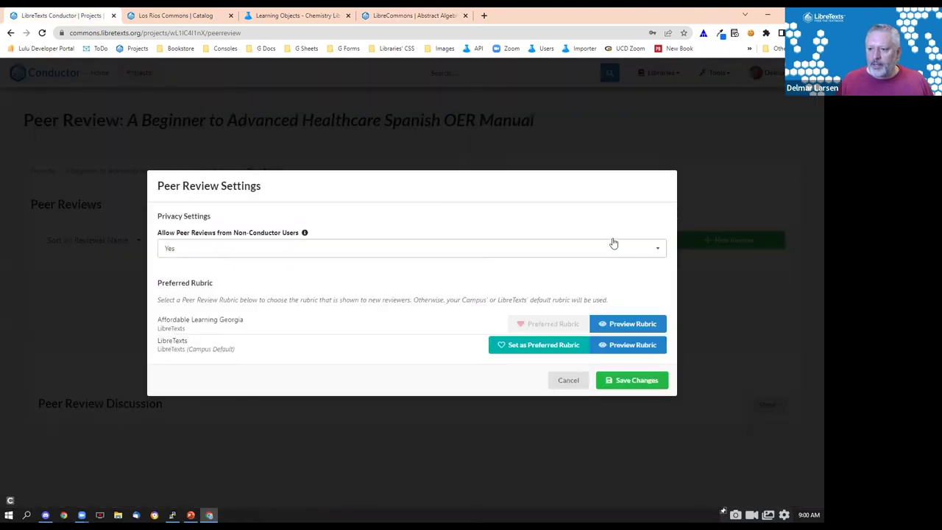
left_click(243, 249)
left_click(326, 202)
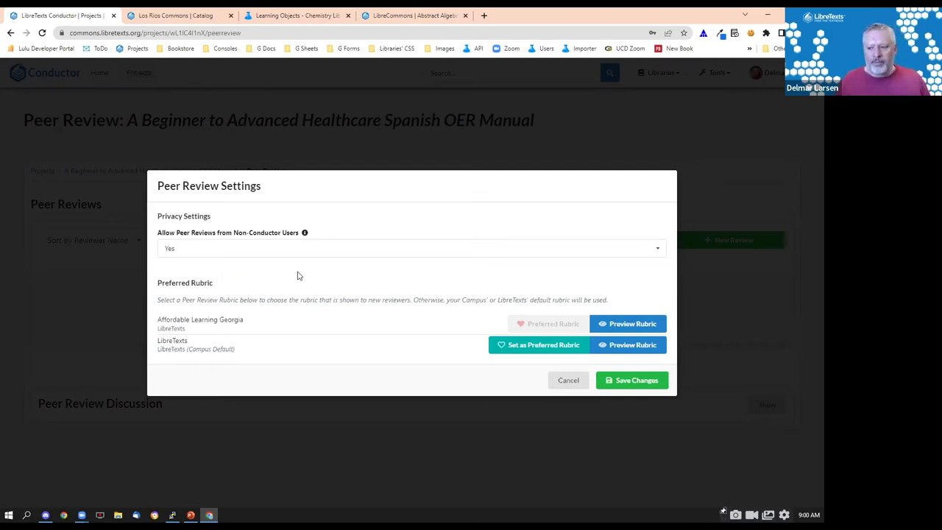
left_click(552, 381)
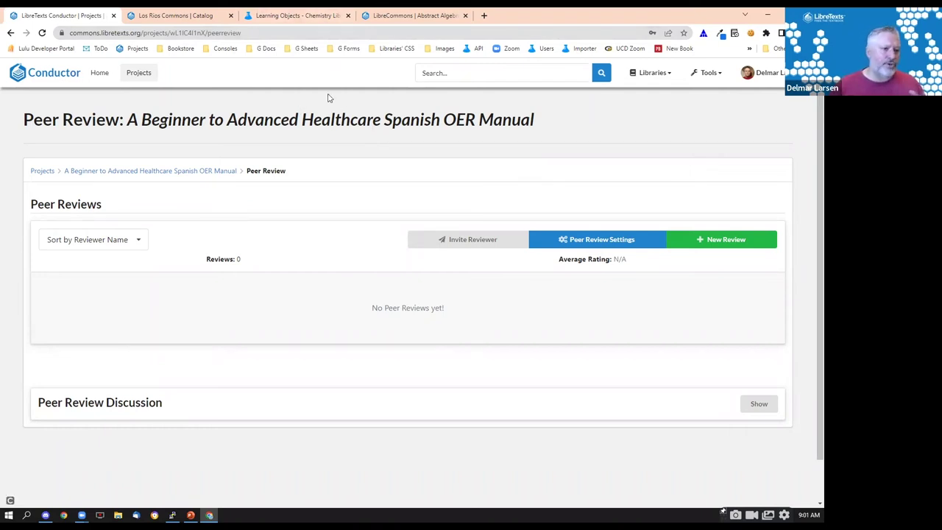
left_click(188, 10)
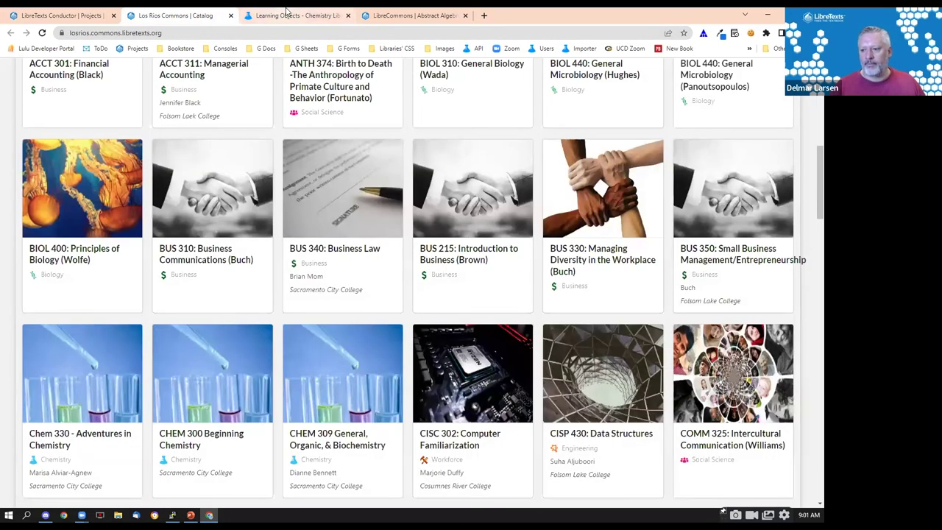
left_click(276, 14)
left_click(74, 15)
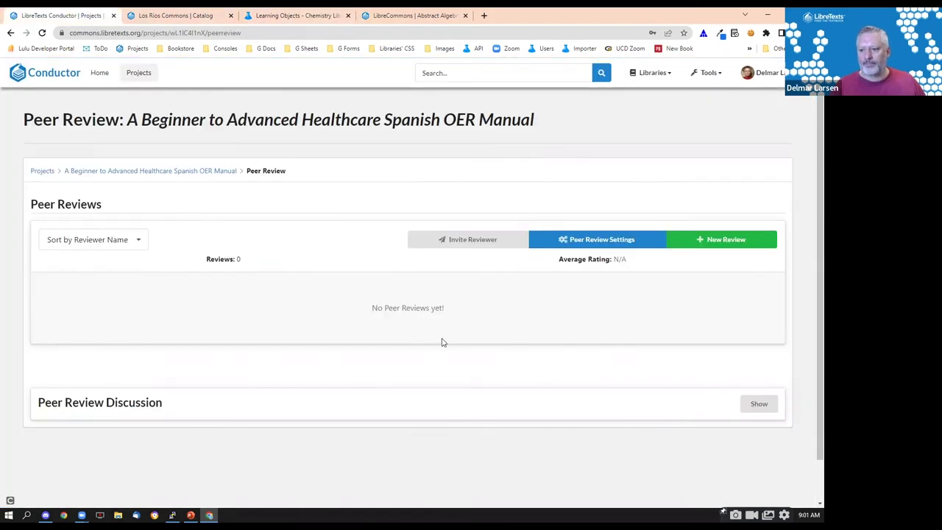
Open the project's Accessibility page and examine the criteria and book sections in the Accessibility Compliance Review Matrix.
left_click(10, 32)
left_click(623, 192)
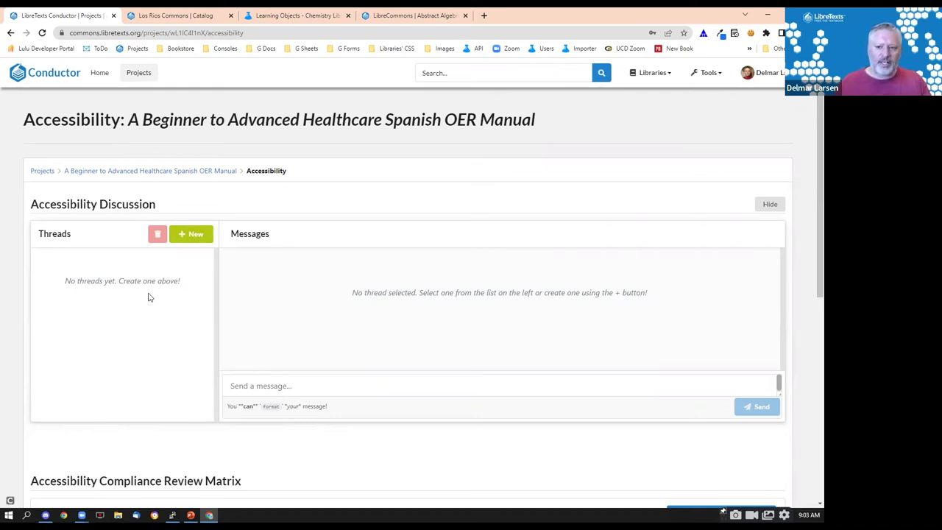
scroll(252, 311, "down", 5)
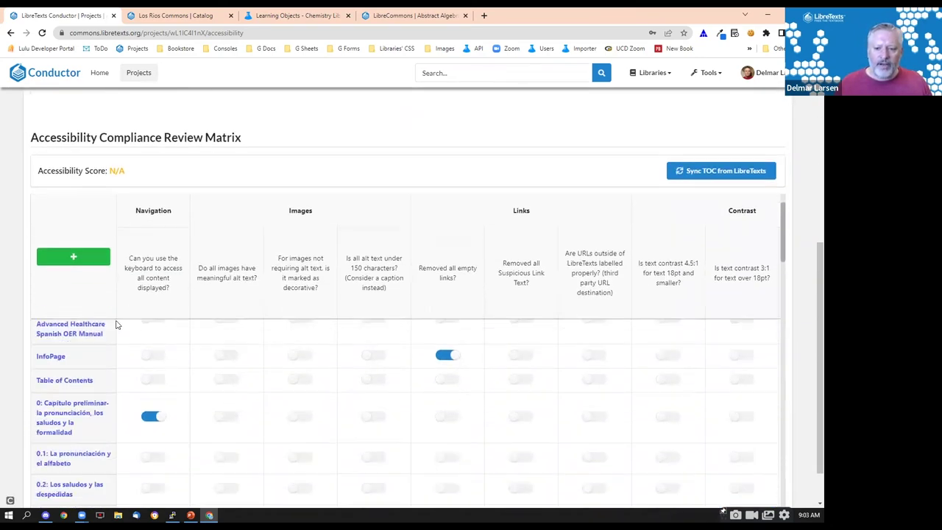
scroll(22, 302, "down", 1)
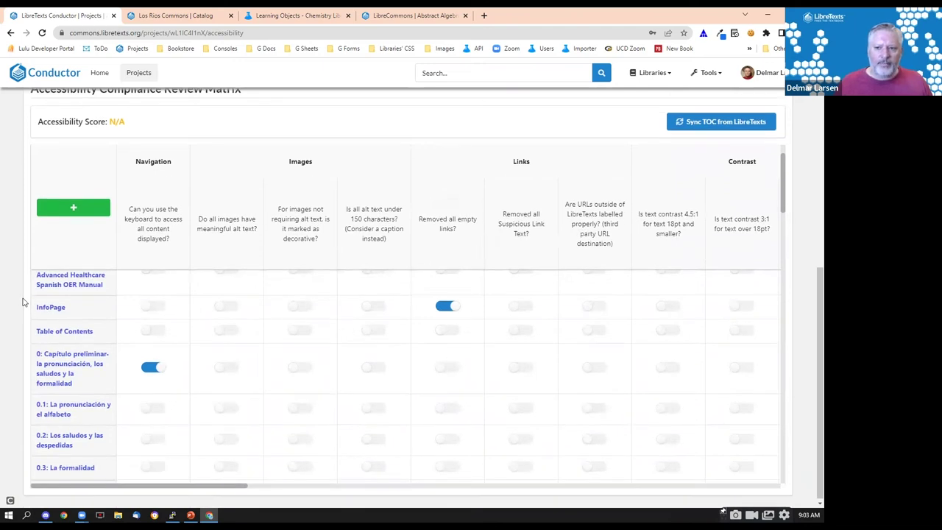
scroll(810, 368, "up", 1)
scroll(811, 269, "down", 1)
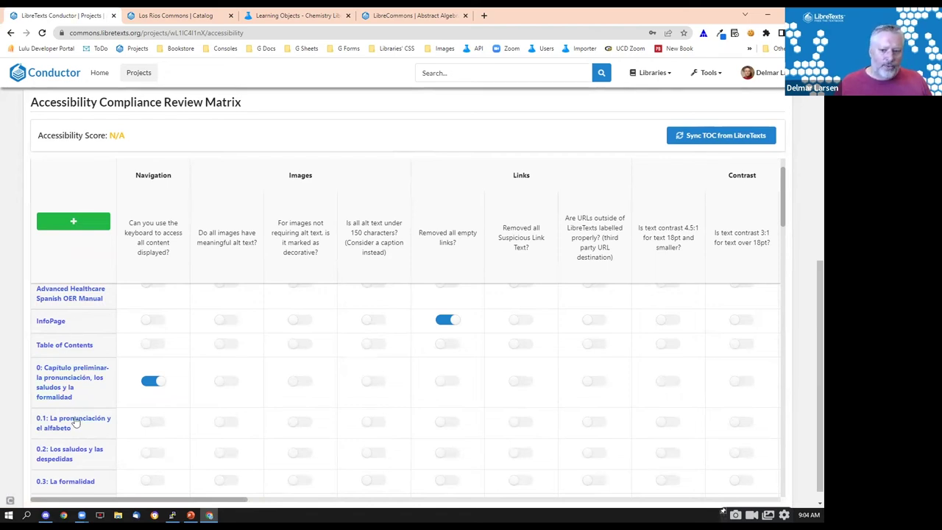
scroll(77, 377, "down", 5)
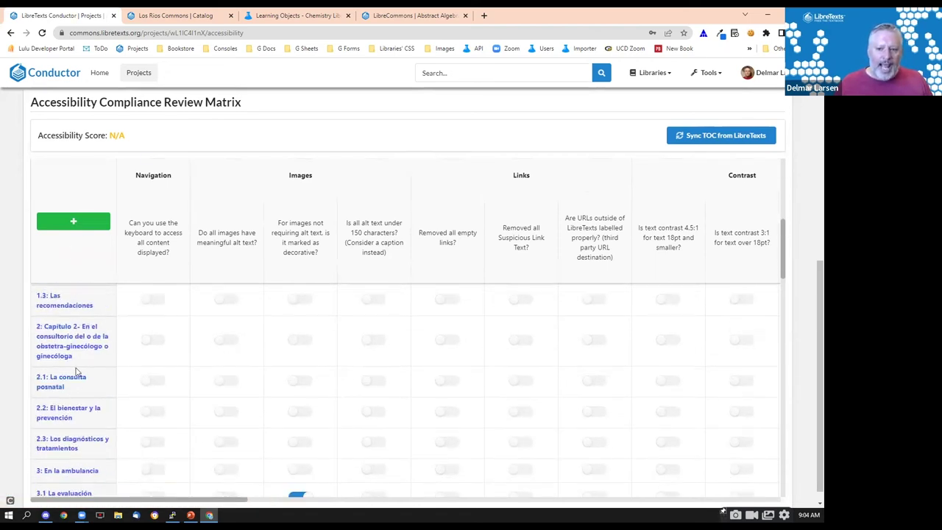
left_click_drag(222, 499, 756, 500)
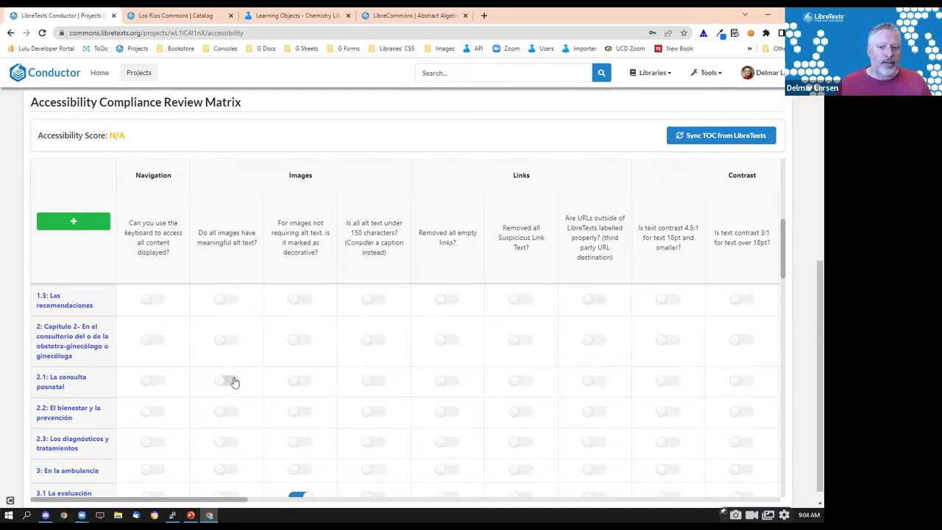
Switch on the meaningful alt text check for Capítulo 2 in the review matrix, and highlight the 150-character alt text criterion.
left_click(231, 340)
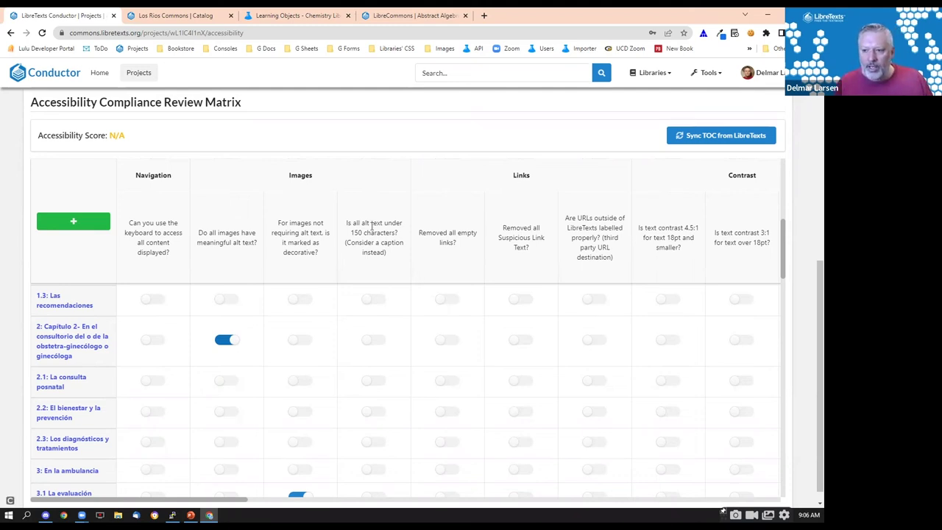
left_click_drag(360, 224, 380, 233)
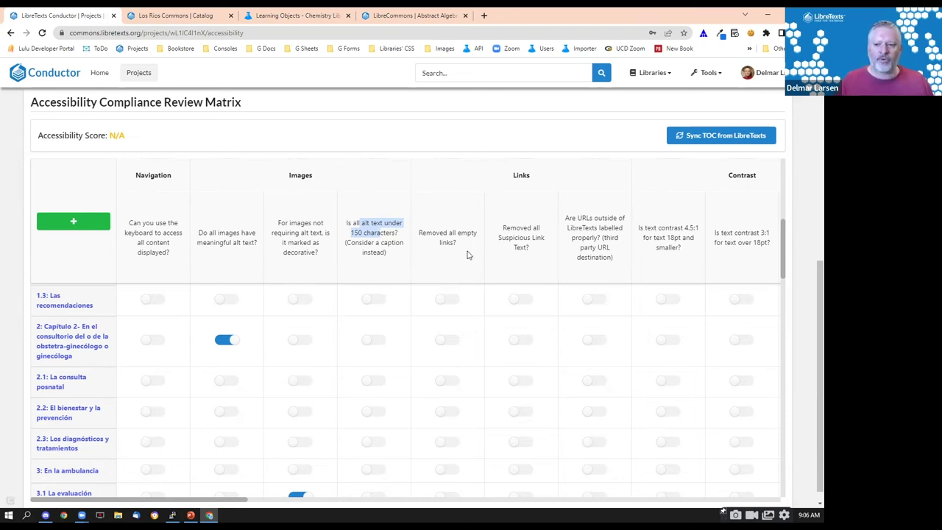
mouse_move(810, 271)
left_mouse_down()
mouse_move(810, 236)
mouse_move(810, 275)
left_mouse_up()
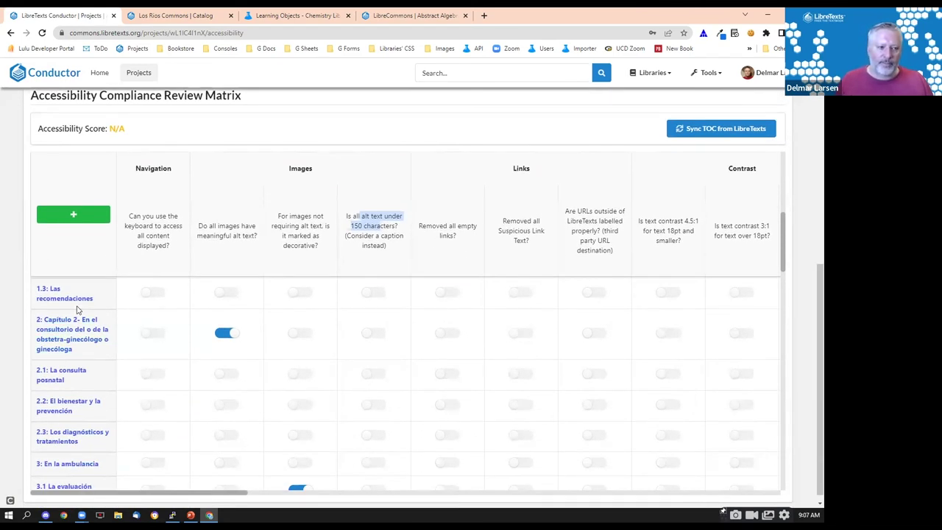
View the form for adding a section to the review matrix, close it without adding, and view the Accessibility Discussion area.
left_click(73, 215)
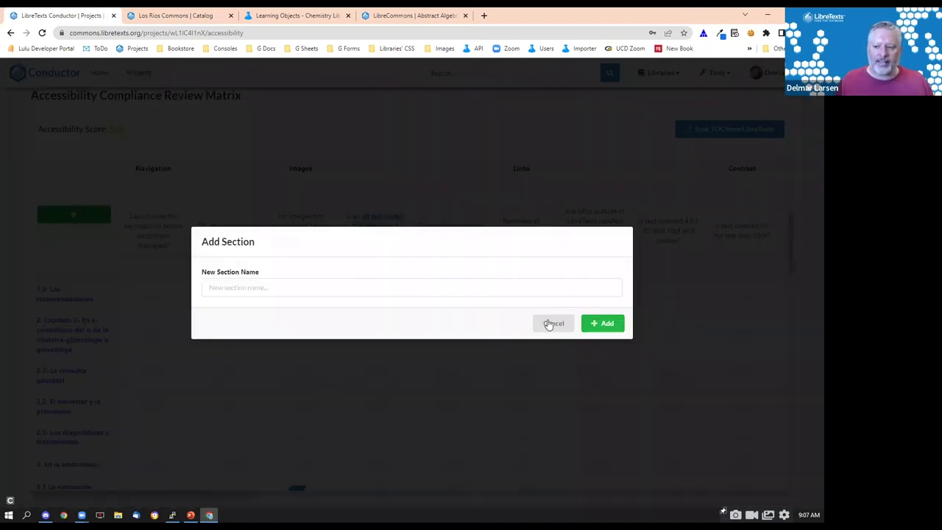
key("Escape")
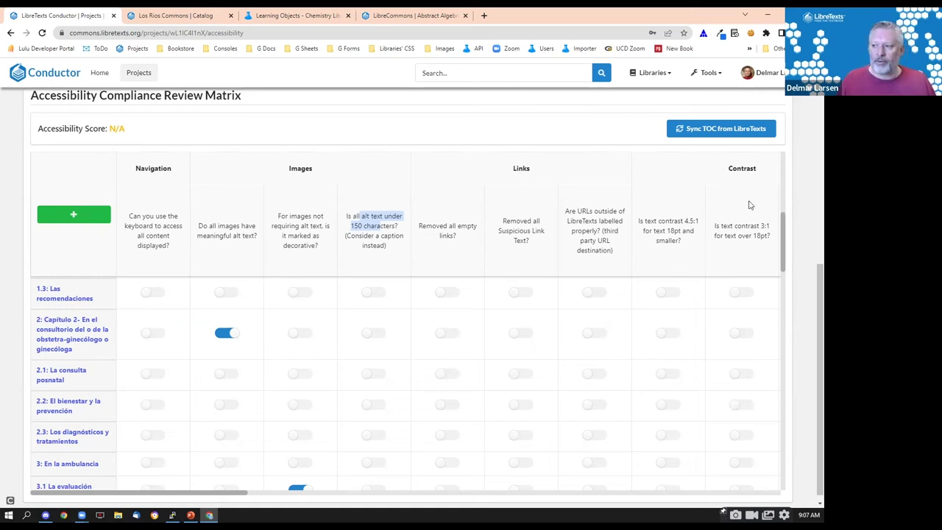
scroll(810, 159, "up", 5)
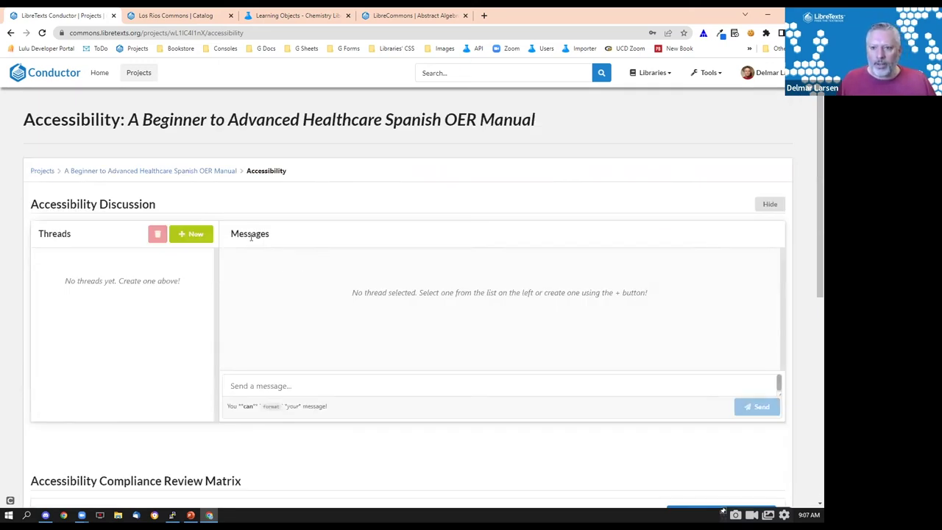
From the Home page's My Alerts, create an instant alert for the query "calculus" limited to the Book resource type.
left_click(63, 81)
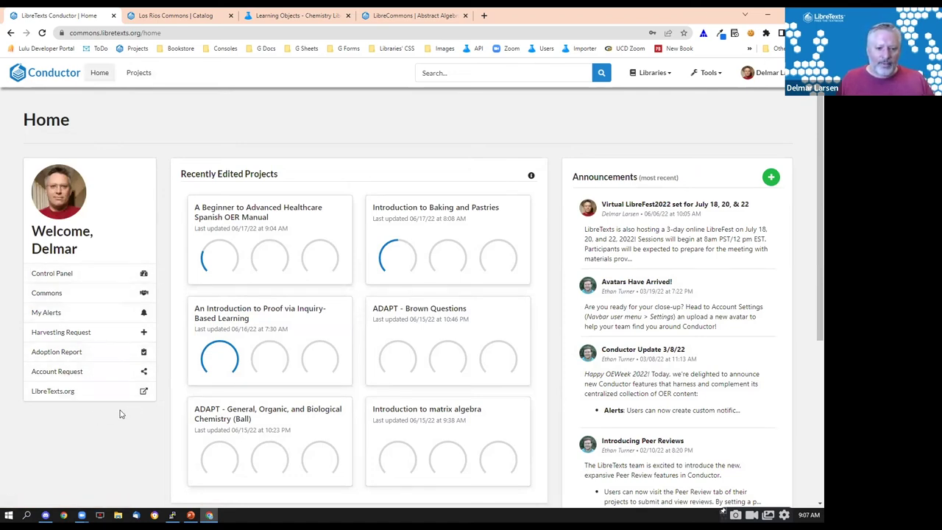
left_click(59, 314)
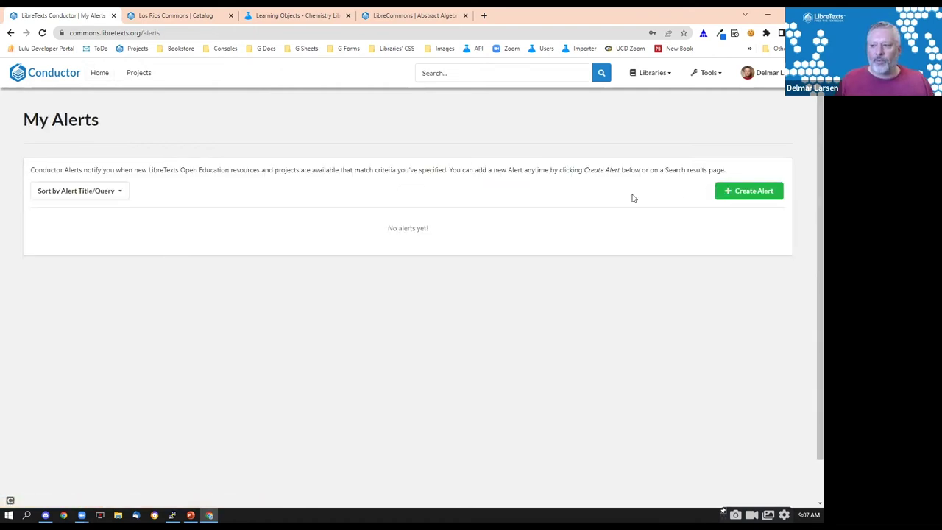
left_click(720, 193)
left_click(315, 229)
type("calculus")
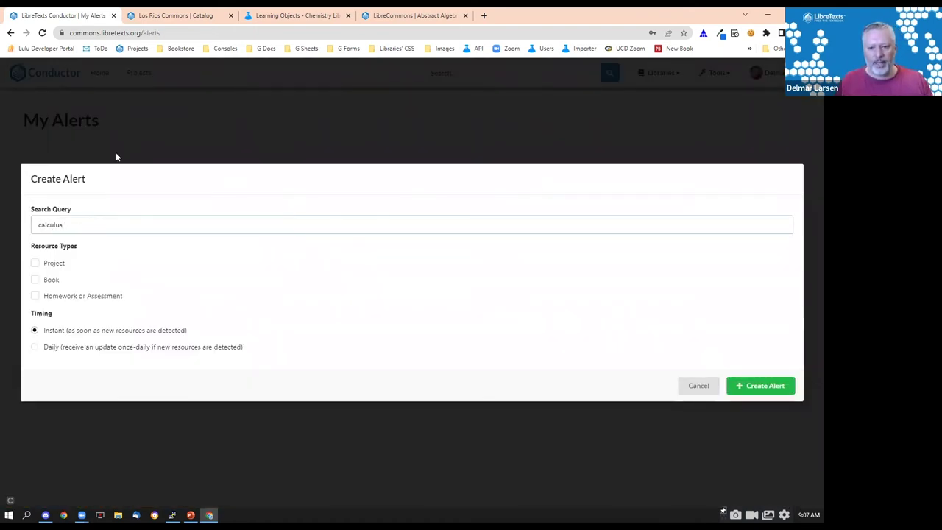
left_click(37, 280)
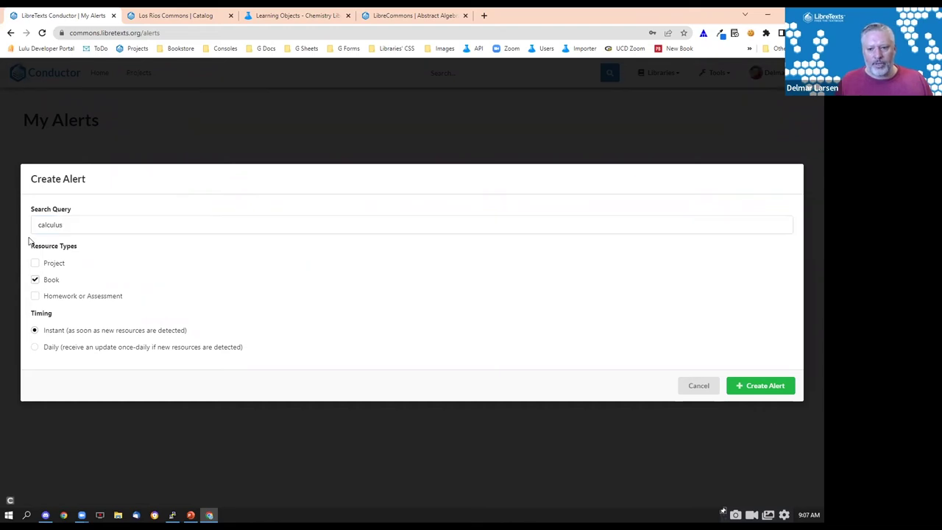
left_click(765, 387)
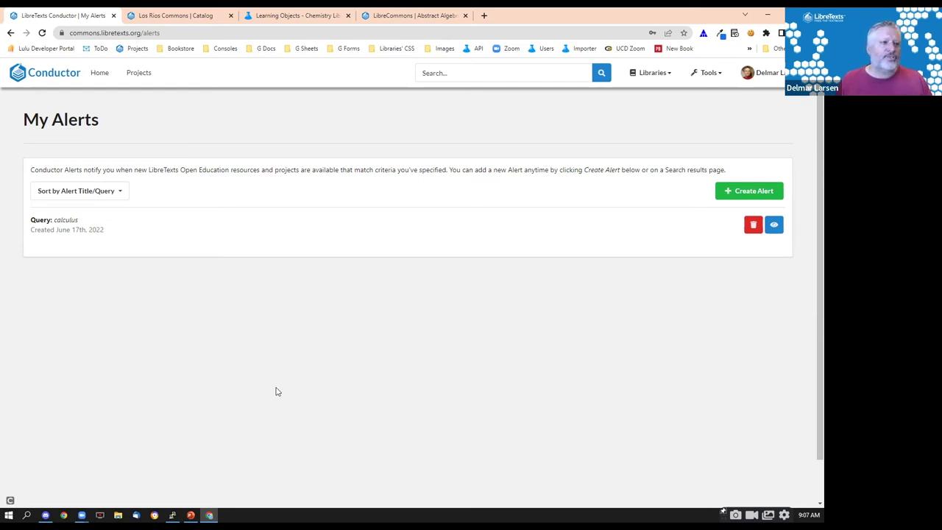
Delete the calculus alert and return to the Conductor Home page.
left_click(754, 225)
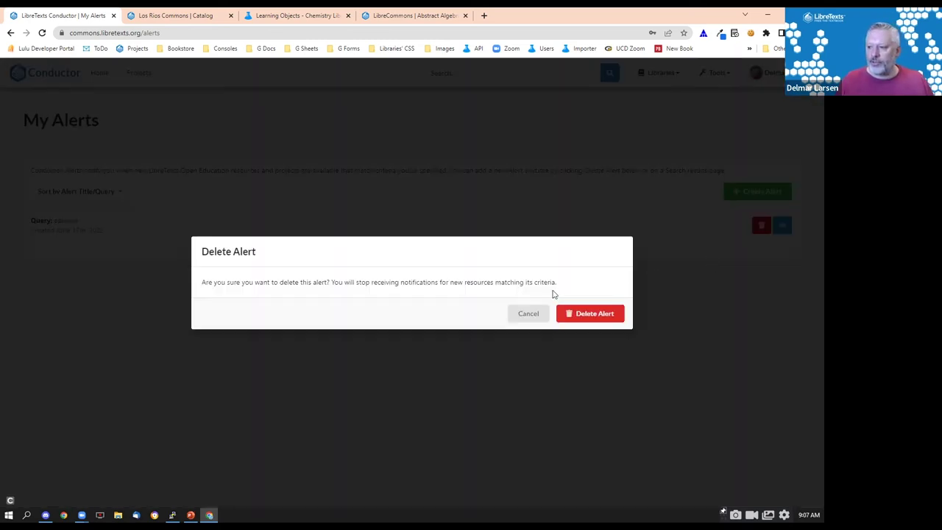
left_click(568, 313)
left_click(11, 33)
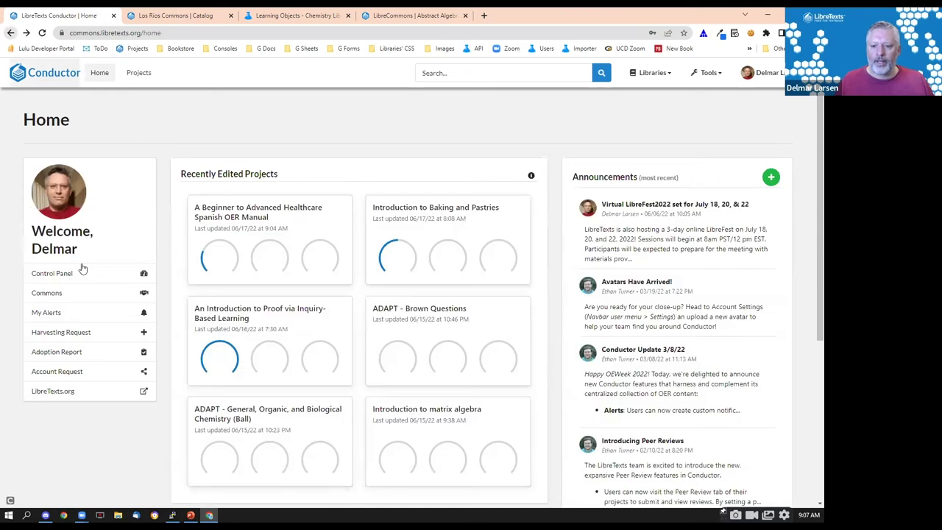
Open the Harvesting Request form, review its resource, license and priority integration fields without submitting, and return to the Home page.
left_click(70, 332)
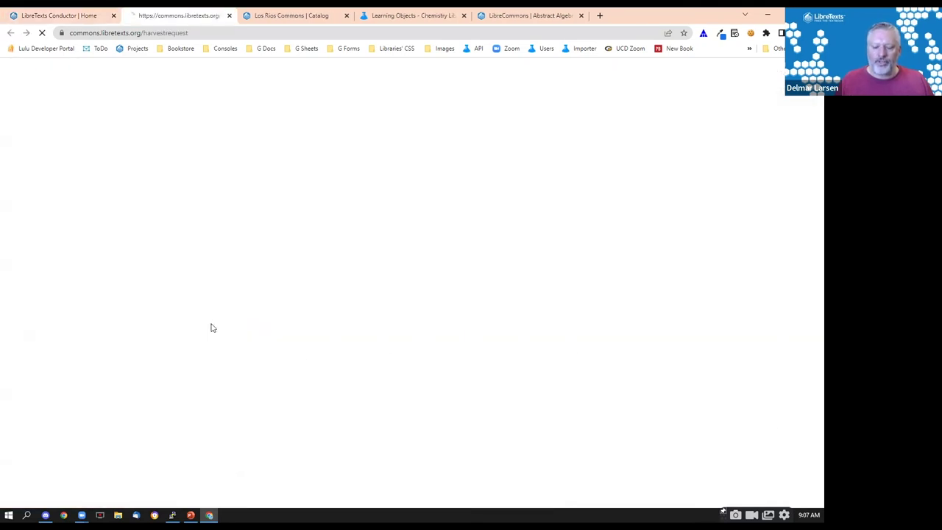
scroll(199, 165, "down", 2)
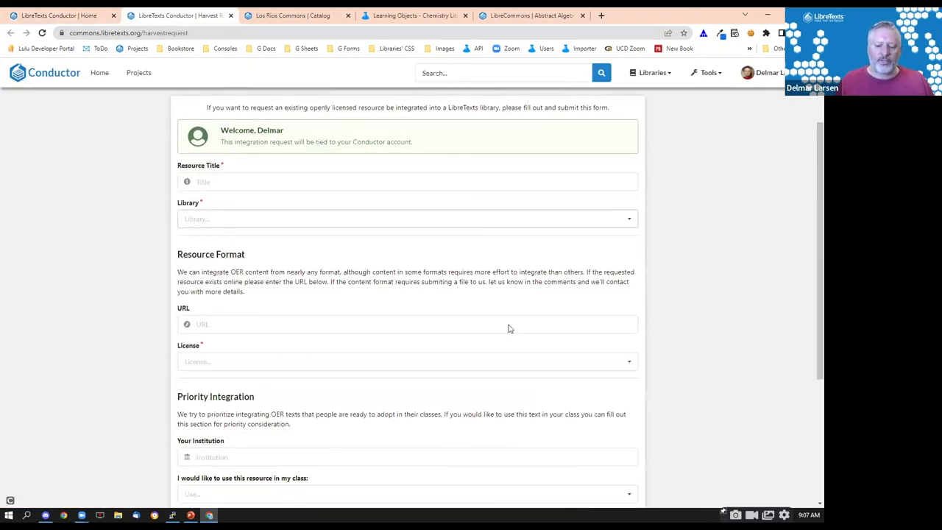
scroll(481, 435, "down", 2)
scroll(473, 427, "down", 1)
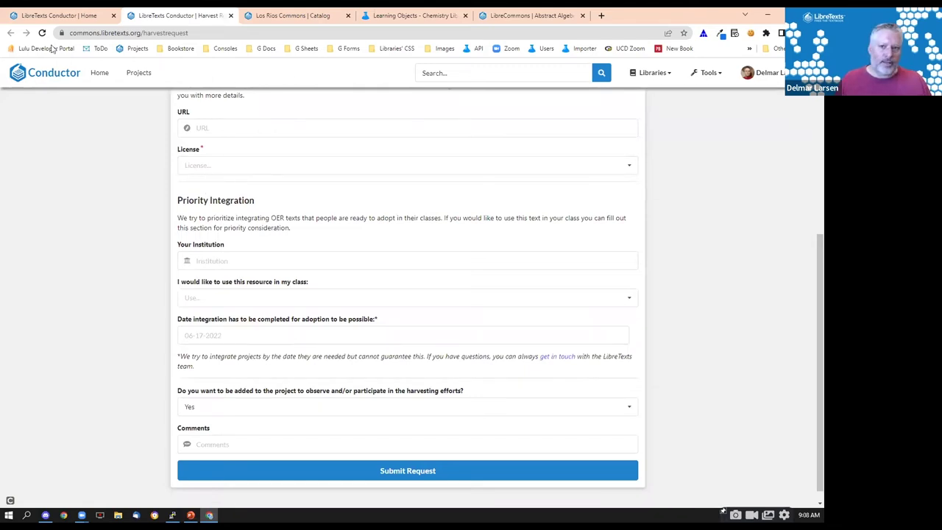
left_click(59, 15)
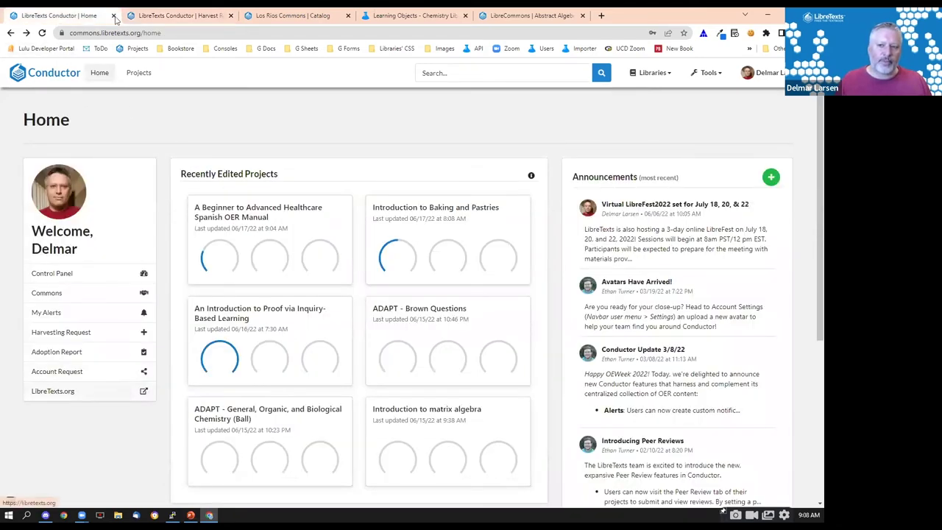
left_click(177, 15)
left_click(61, 15)
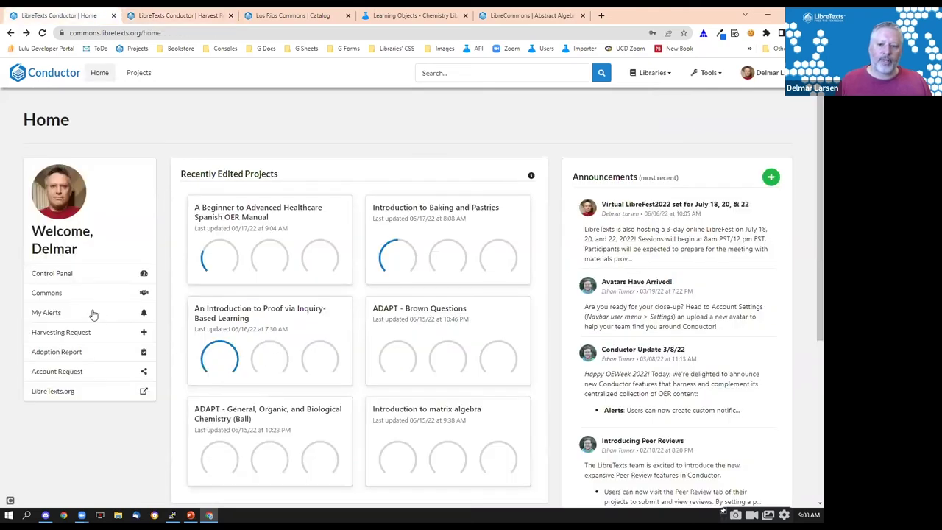
View the instructor Account Request form and the Adoption Report form without filling them in, and return to the Home page.
left_click(73, 371)
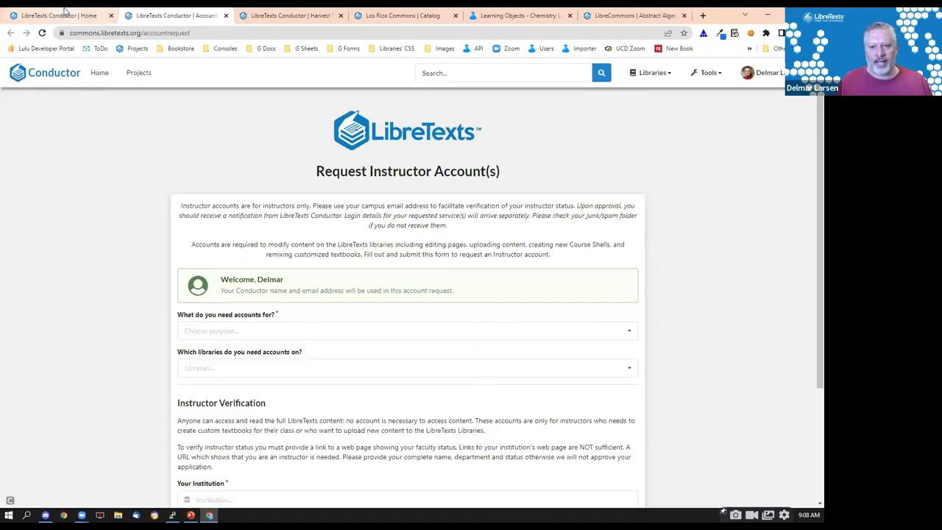
left_click(69, 14)
left_click(52, 353)
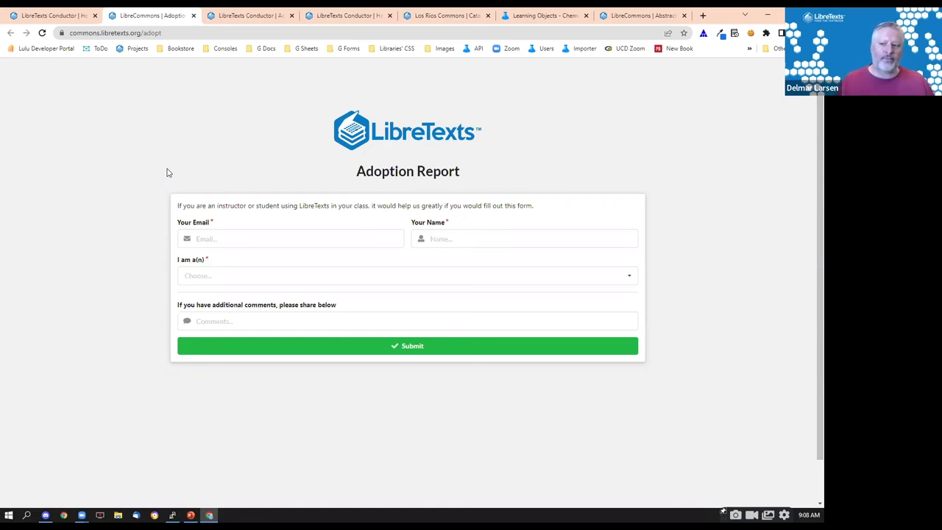
left_click(50, 14)
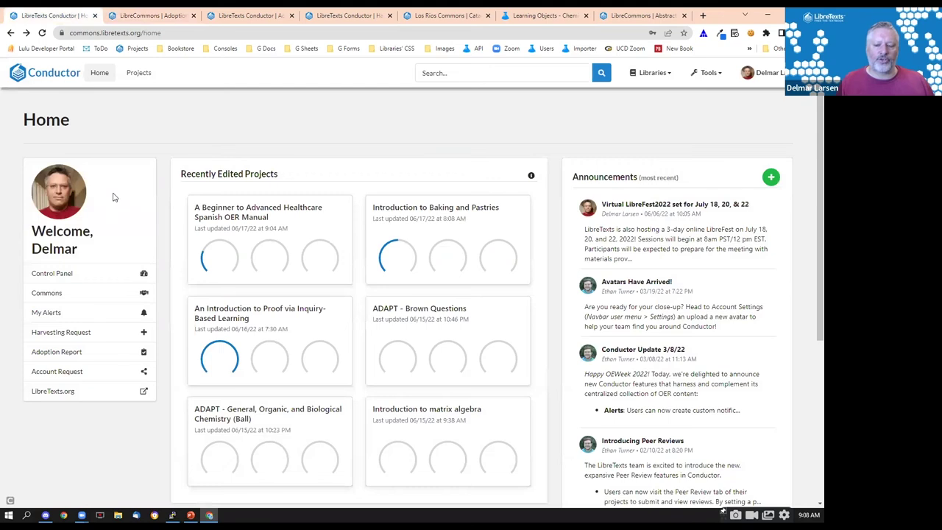
Review the Control Panel's master and campus admin tools and its submitted Adoption Reports, and return to the Home page.
left_click(56, 274)
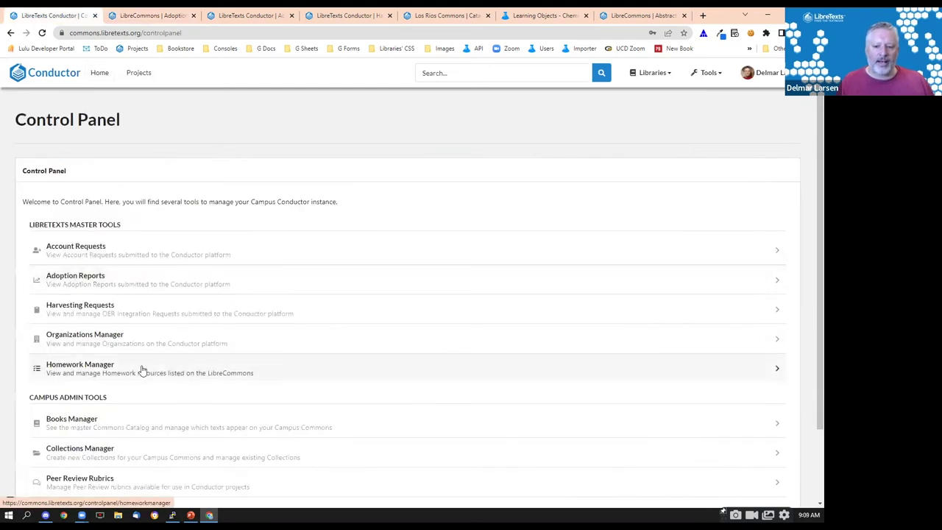
scroll(142, 371, "down", 2)
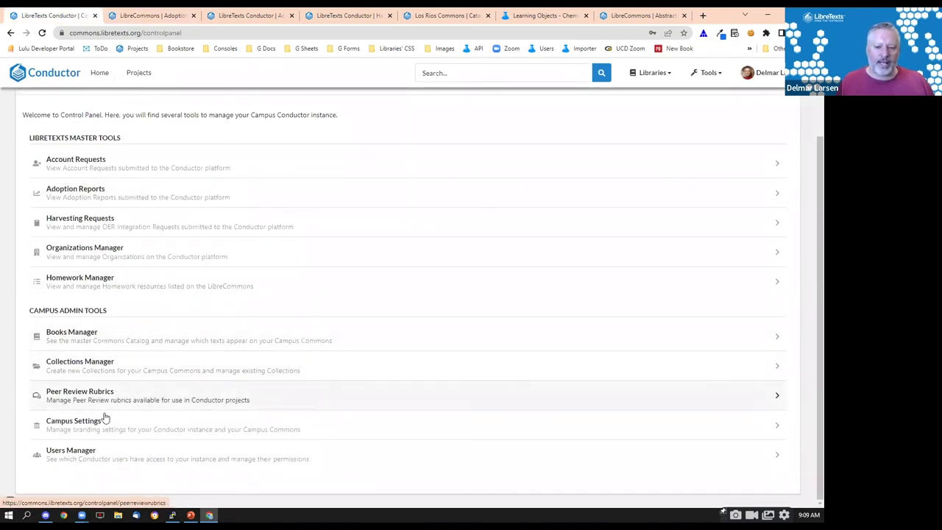
left_click(76, 189)
scroll(210, 315, "down", 10)
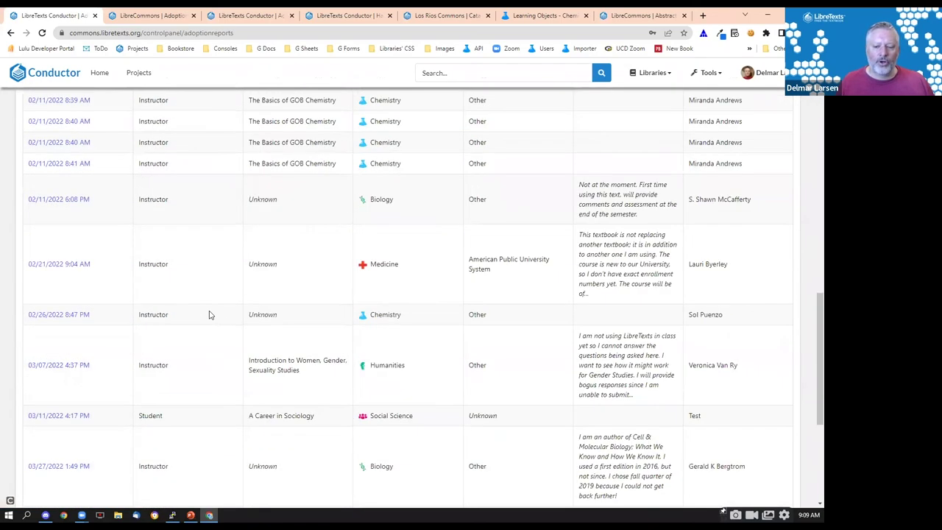
scroll(210, 315, "down", 1)
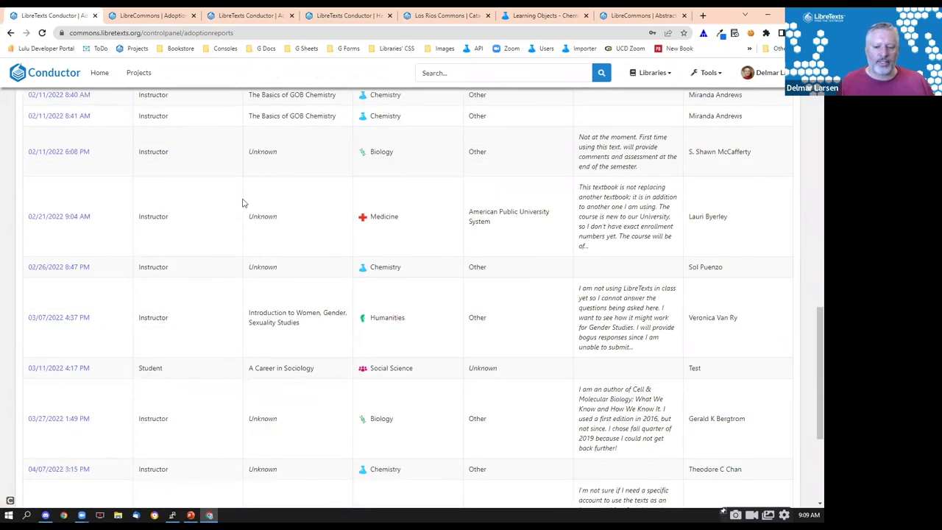
left_click(11, 33)
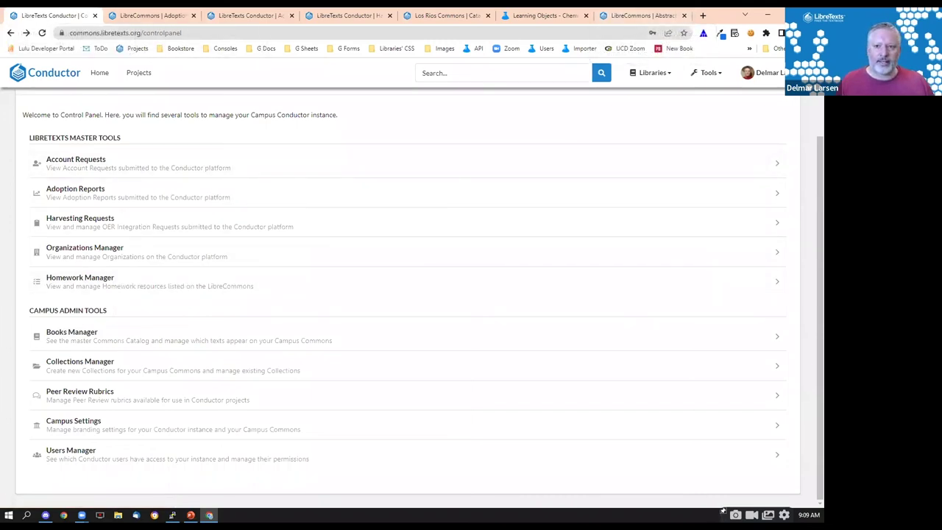
left_click(11, 33)
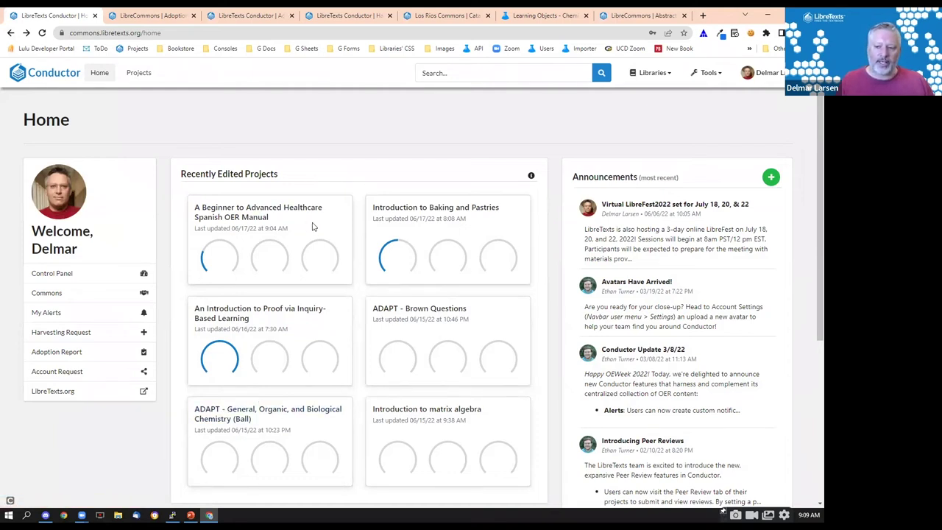
Open the ADAPT - Brown Questions project, look through its properties, team and exercise tasks, and return to the Home page.
left_click(451, 308)
scroll(350, 366, "down", 3)
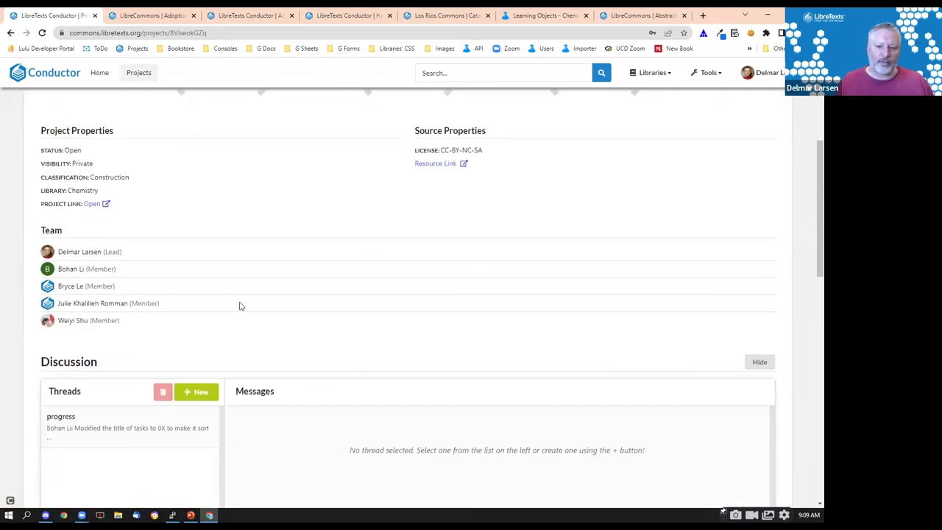
scroll(258, 341, "down", 7)
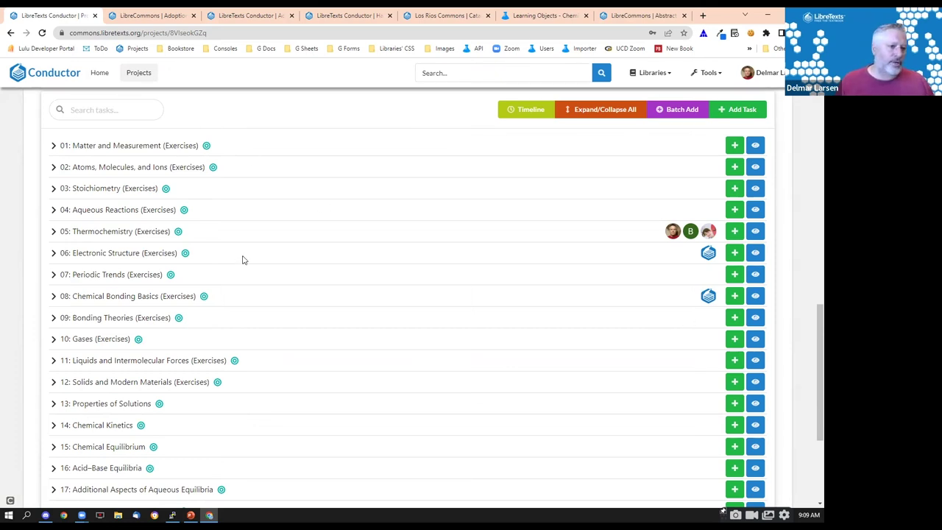
left_click(11, 31)
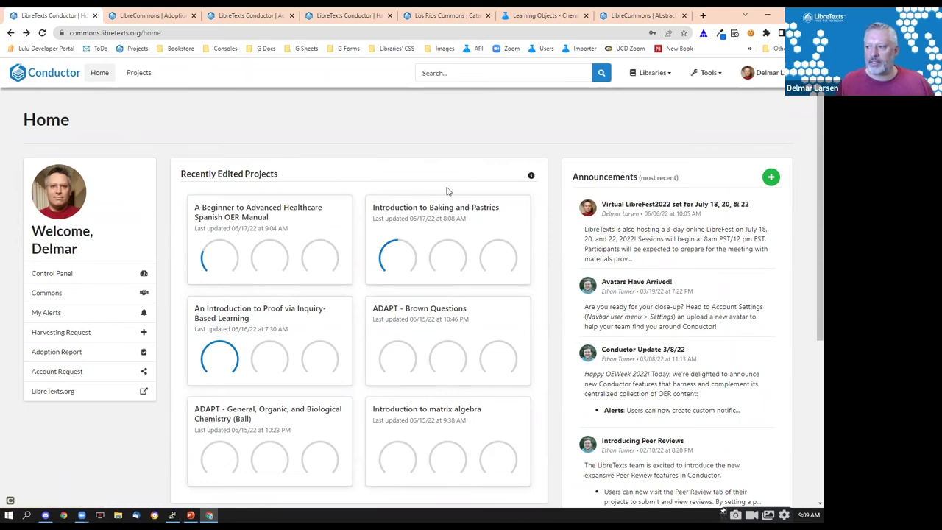
Log out of the Conductor account.
left_click(775, 73)
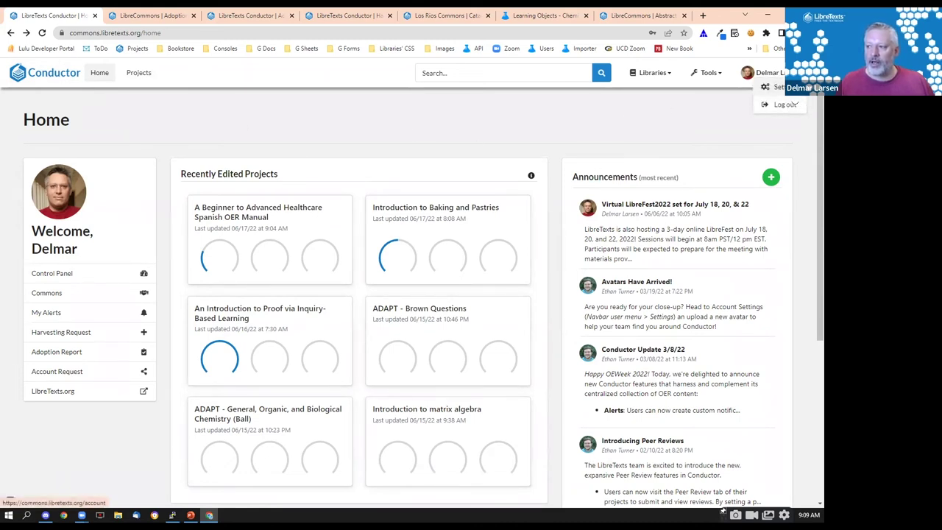
left_click(784, 105)
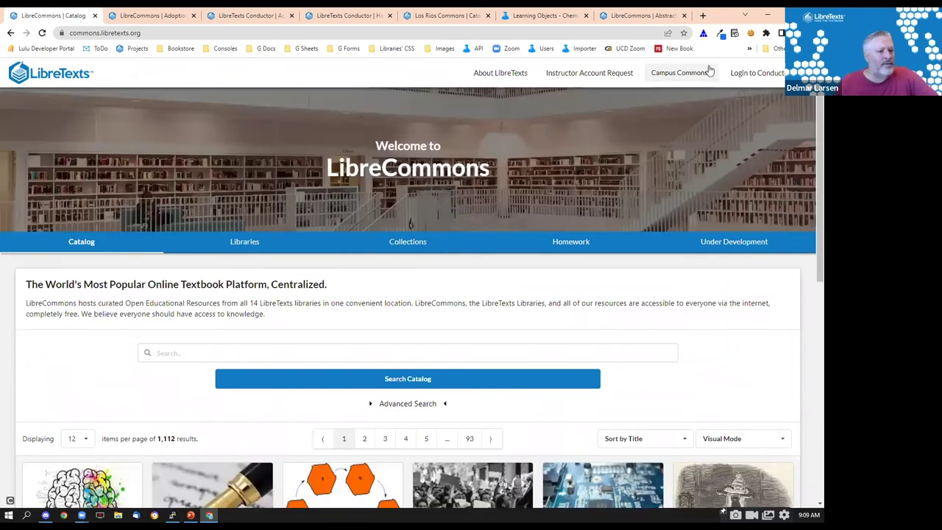
List the available Campus Commons on the LibreCommons site, look through the book catalog, and close the list.
left_click(710, 73)
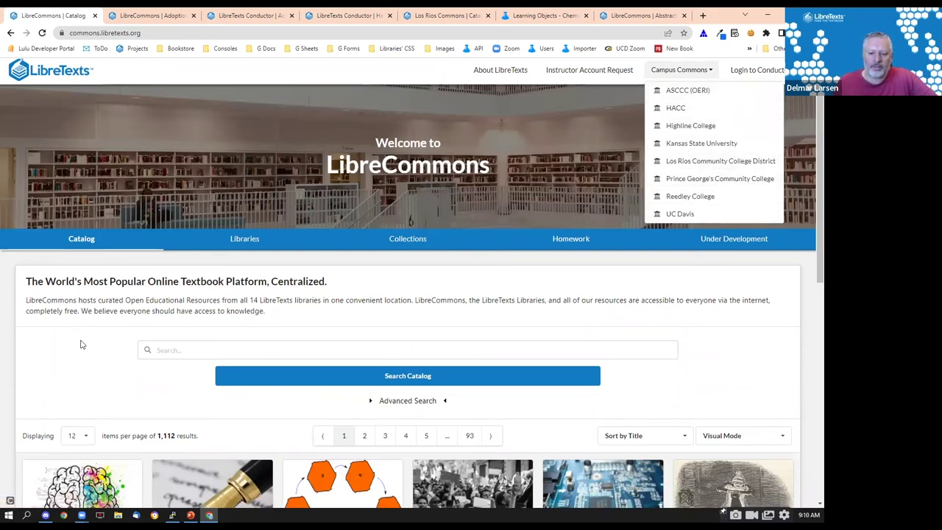
scroll(78, 343, "down", 3)
scroll(78, 343, "down", 4)
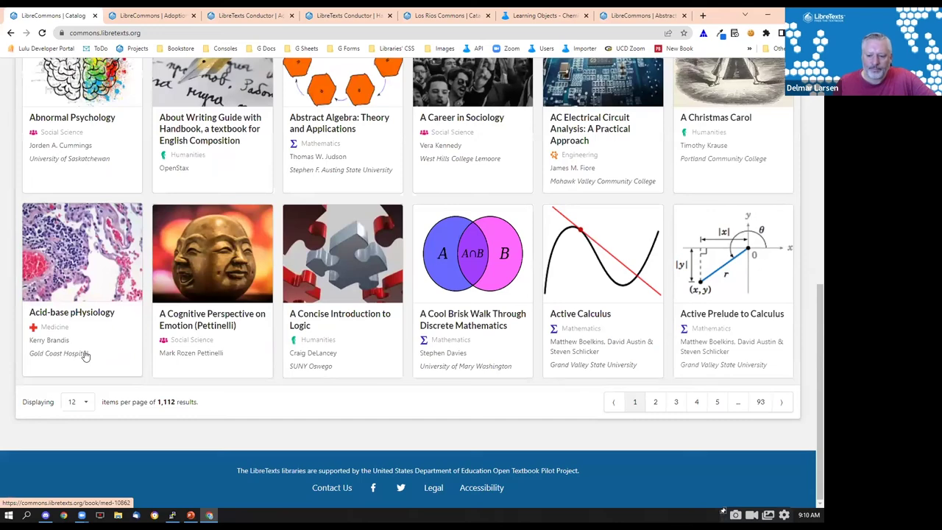
scroll(81, 349, "up", 7)
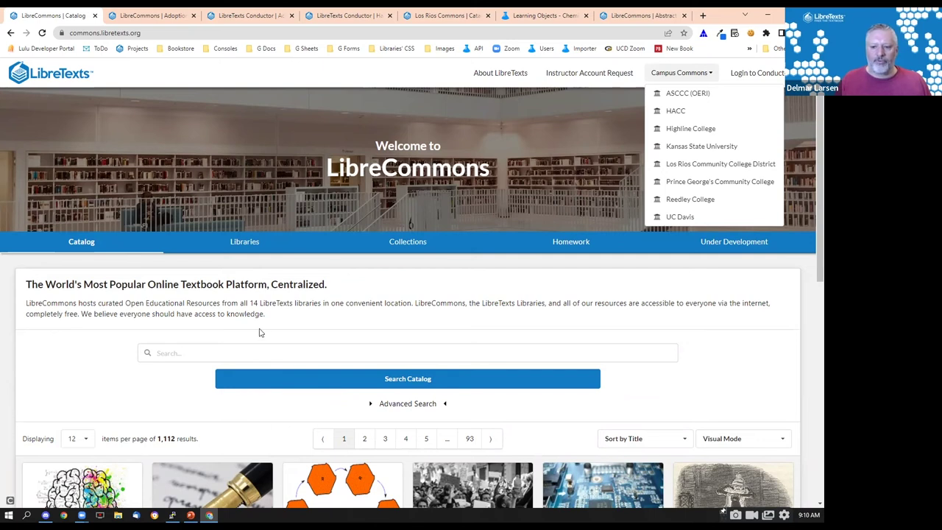
left_click(236, 298)
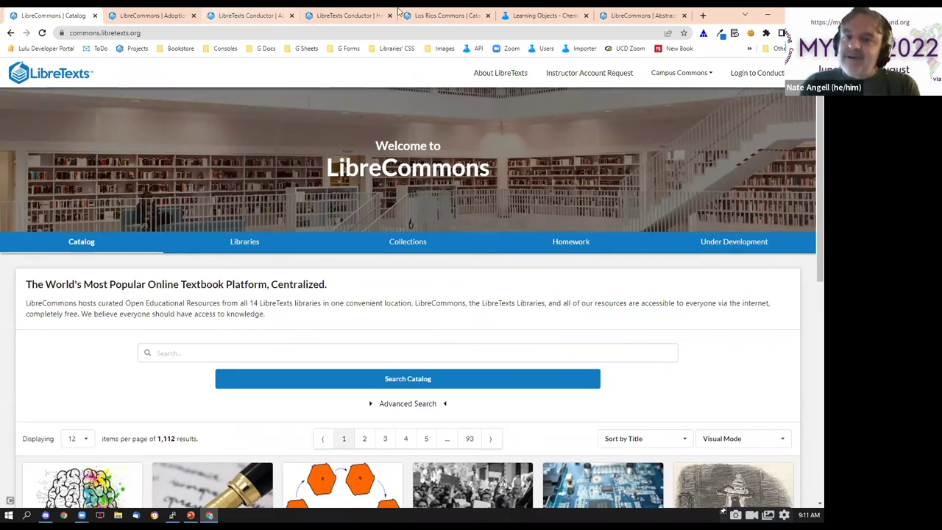
Close all browser tabs after the LibreCommons Catalog tab and open a new blank tab.
right_click(46, 9)
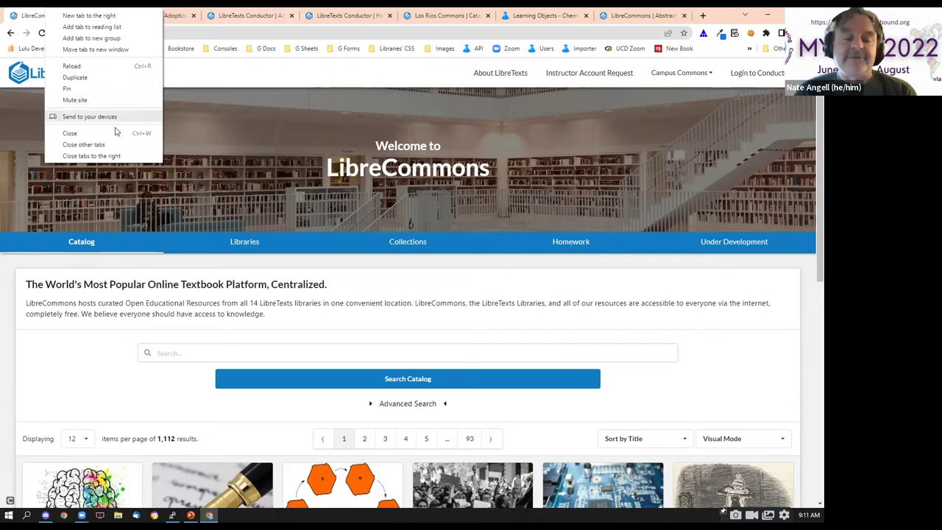
left_click(81, 155)
left_click(133, 15)
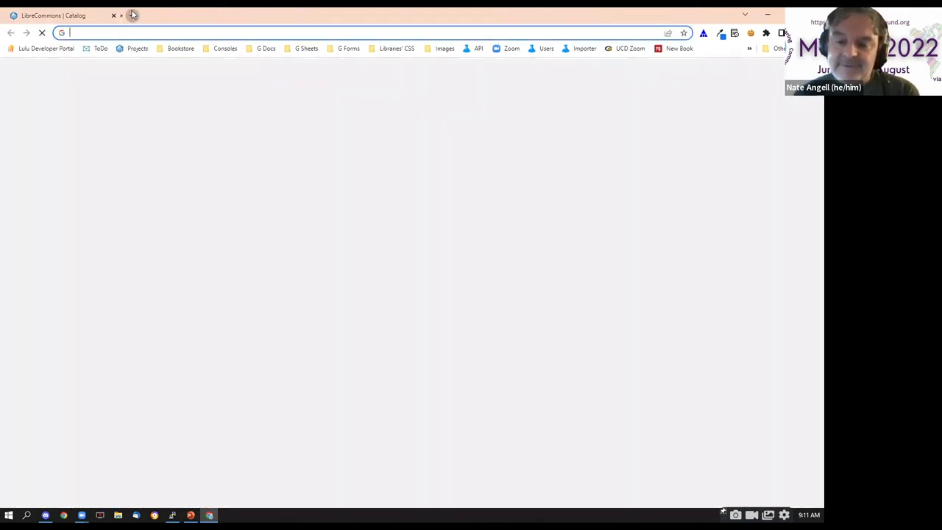
Load studio.libretexts.org in the blank tab.
type("studio.libretexts.org")
key("Return")
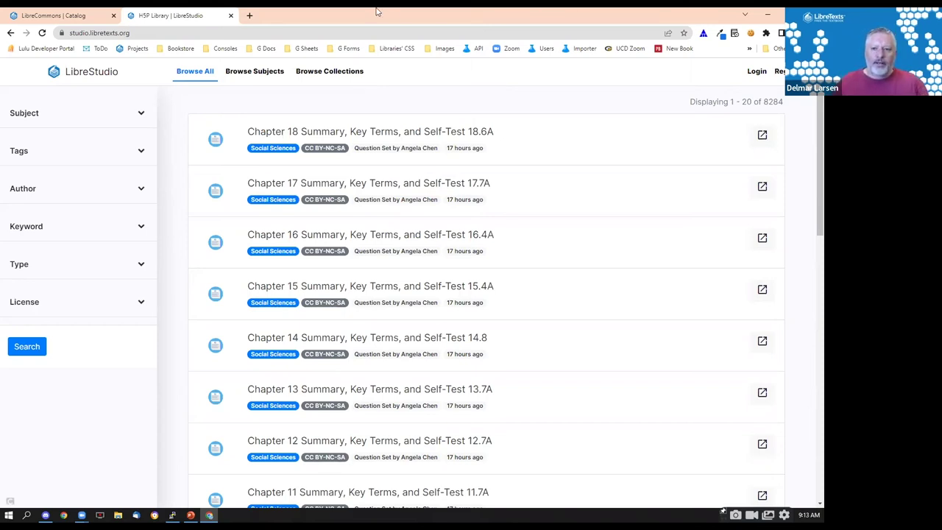
Return to the LibreCommons catalog and open the Abstract Algebra: Theory and Applications book page at its table of contents.
left_click(110, 14)
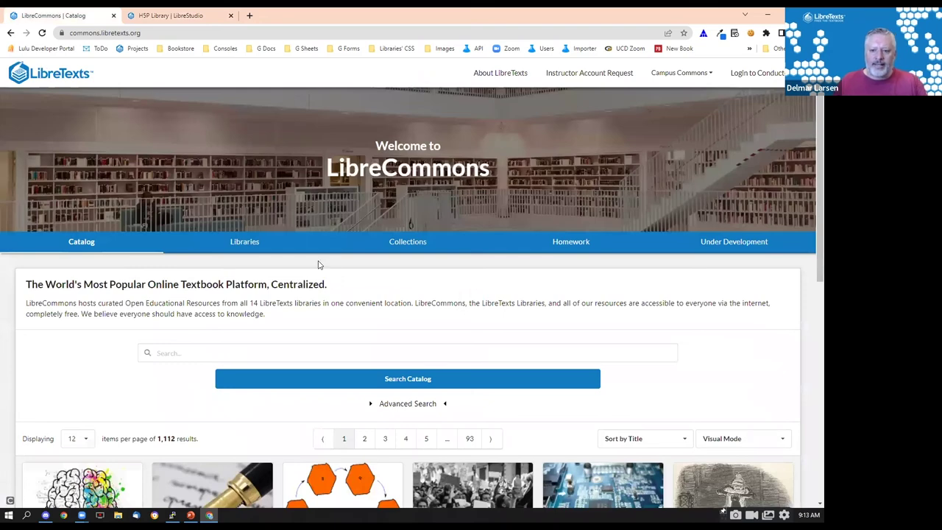
scroll(195, 362, "down", 4)
left_click(368, 186)
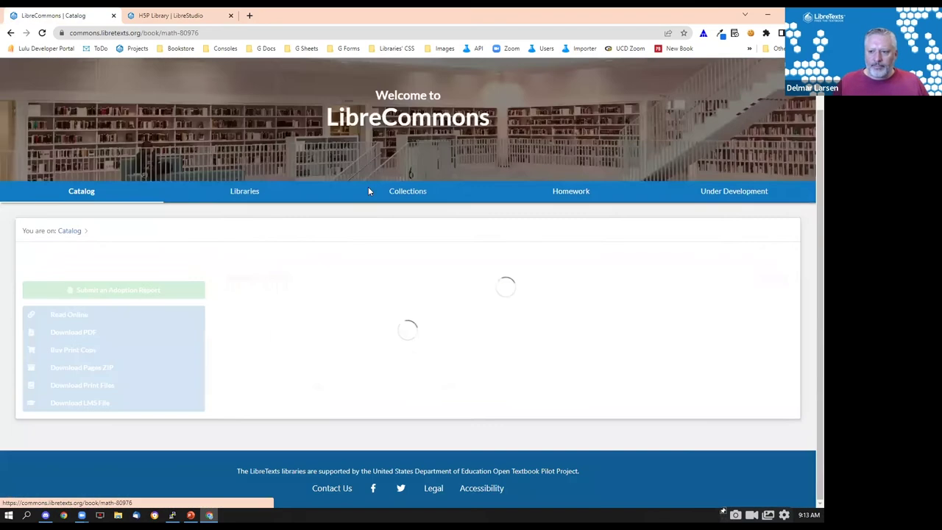
scroll(413, 273, "down", 3)
scroll(463, 353, "down", 1)
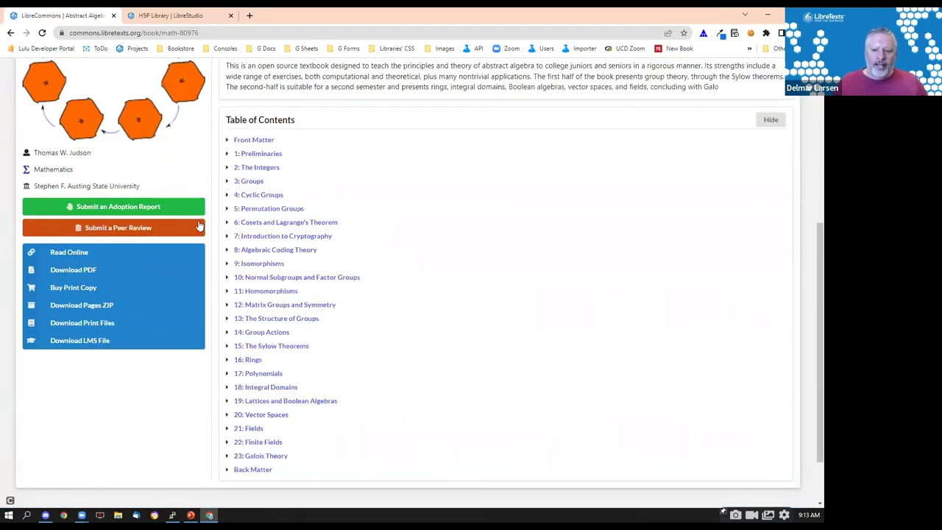
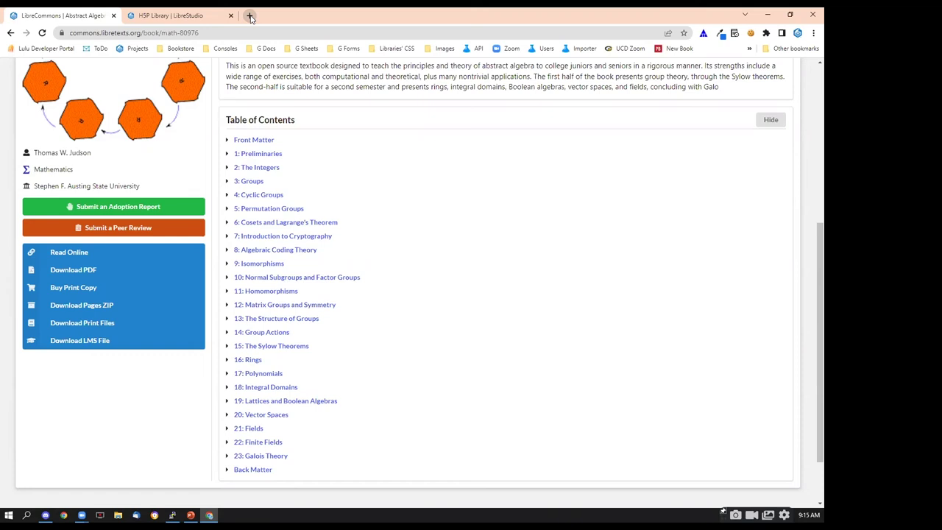
Open adapt.libretexts.org in a new tab and log in with the prefilled credentials and the Remember Me option.
left_click(250, 15)
type("adapt.libretexts.org")
key("Return")
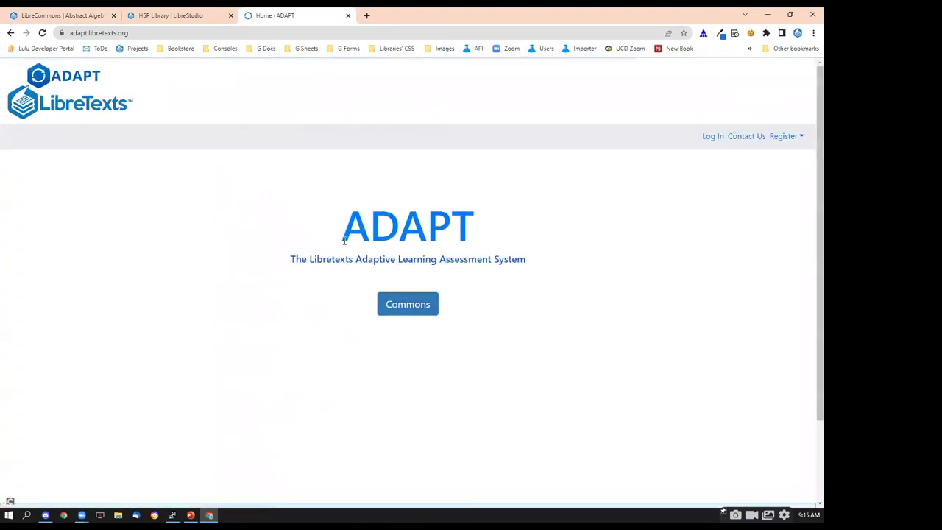
left_click(714, 136)
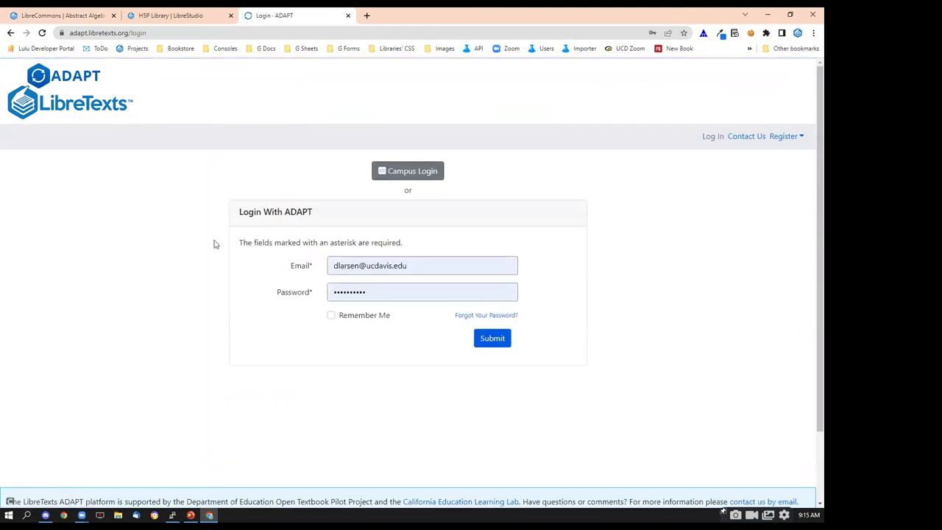
left_click(359, 316)
left_click(493, 338)
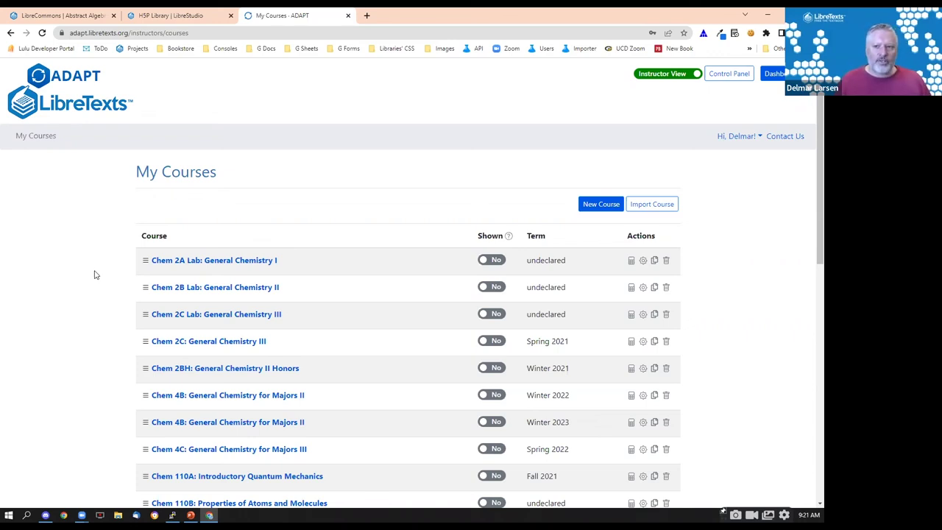
Switch back to the LibreStudio H5P library, view the Mitosis Phases image hotspots resource, and return to the list.
left_click(143, 14)
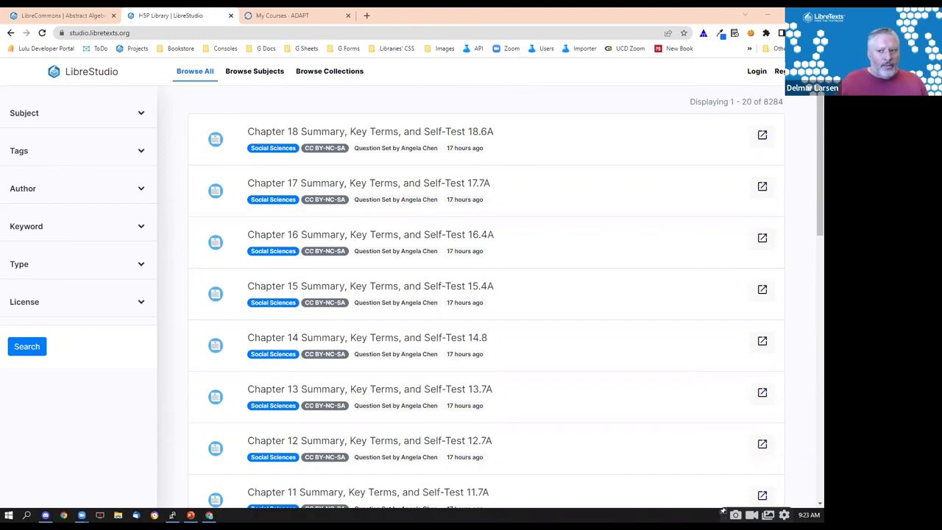
scroll(339, 382, "down", 10)
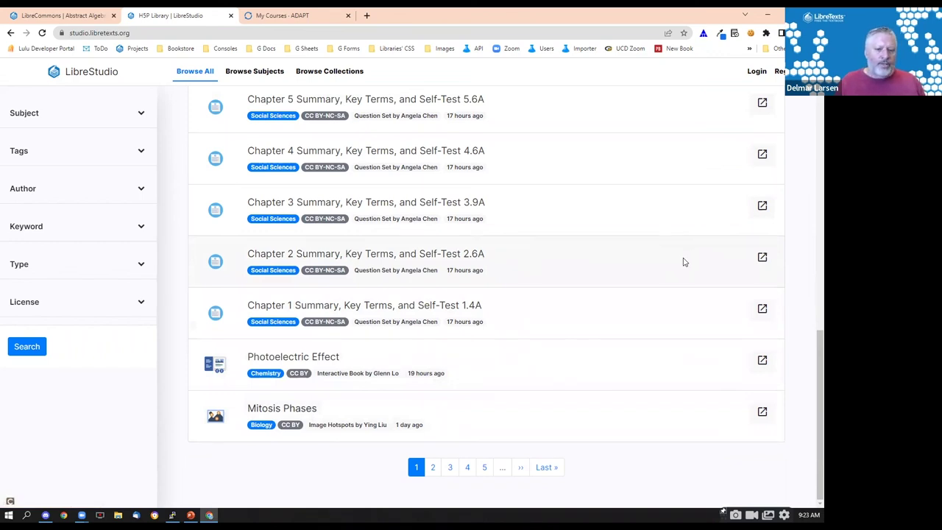
left_click(290, 417)
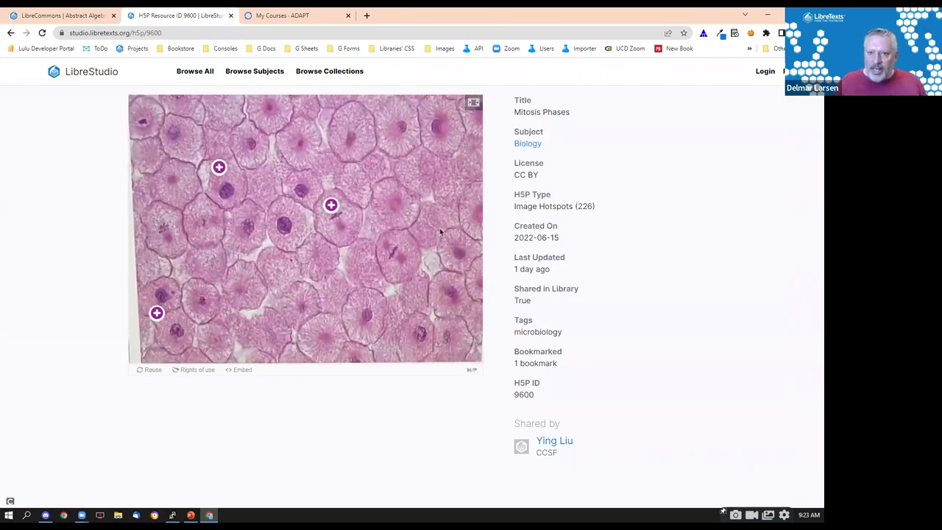
left_click(10, 32)
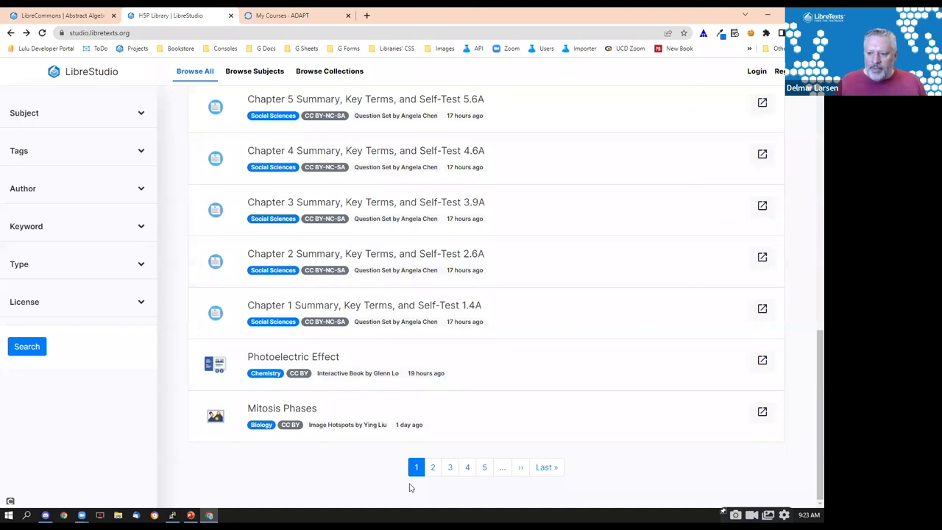
Look through the second page of the H5P library, view the La voz pasiva con ser exercise, and return to the list.
left_click(433, 467)
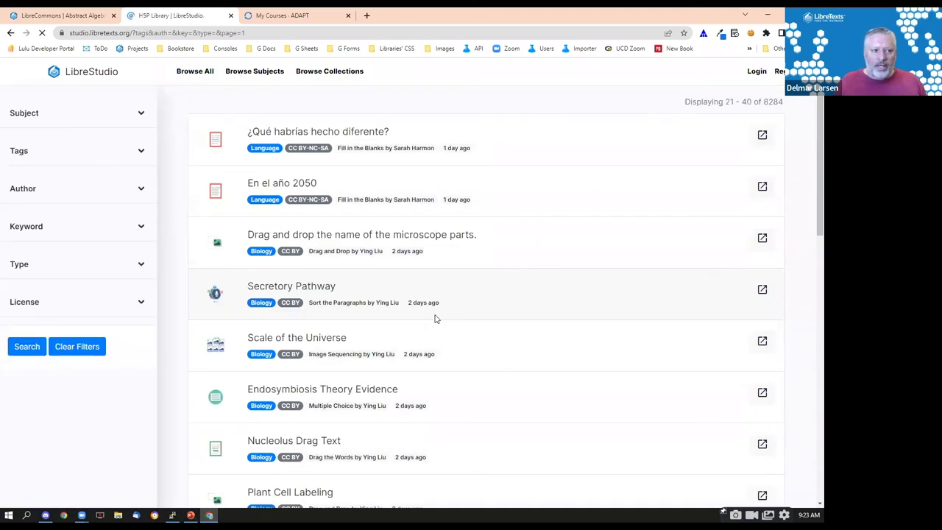
scroll(505, 335, "down", 3)
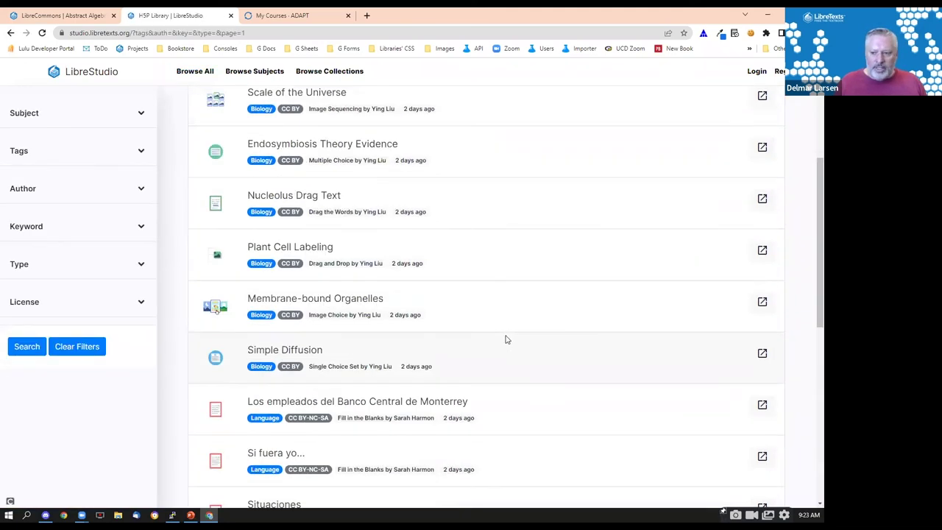
scroll(505, 339, "down", 5)
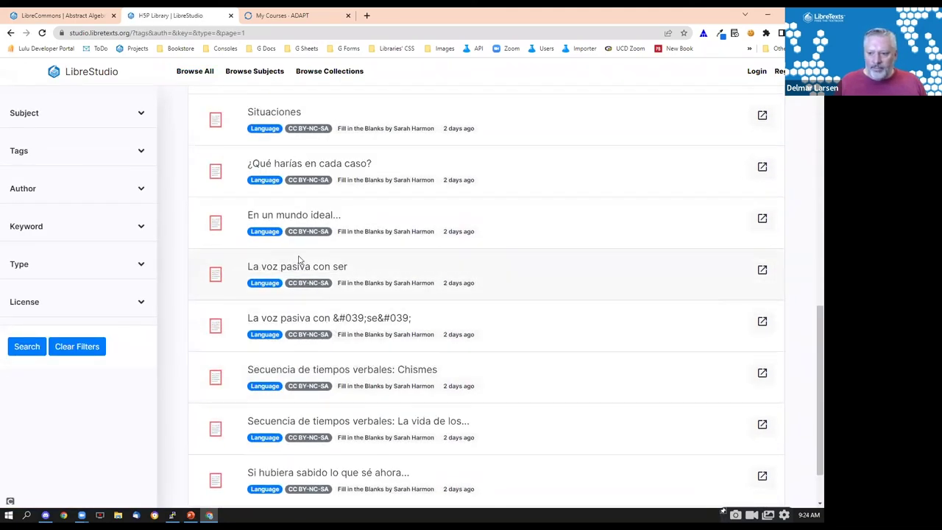
left_click(274, 266)
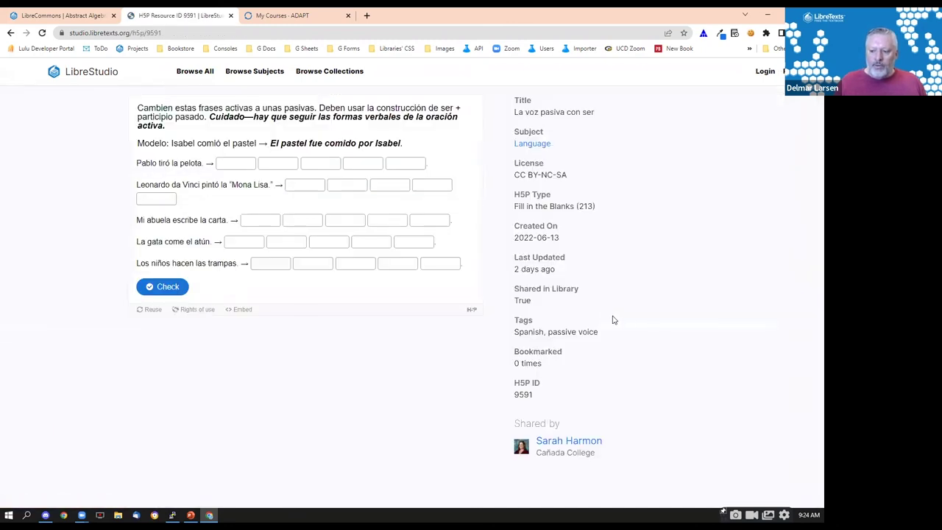
left_click(10, 33)
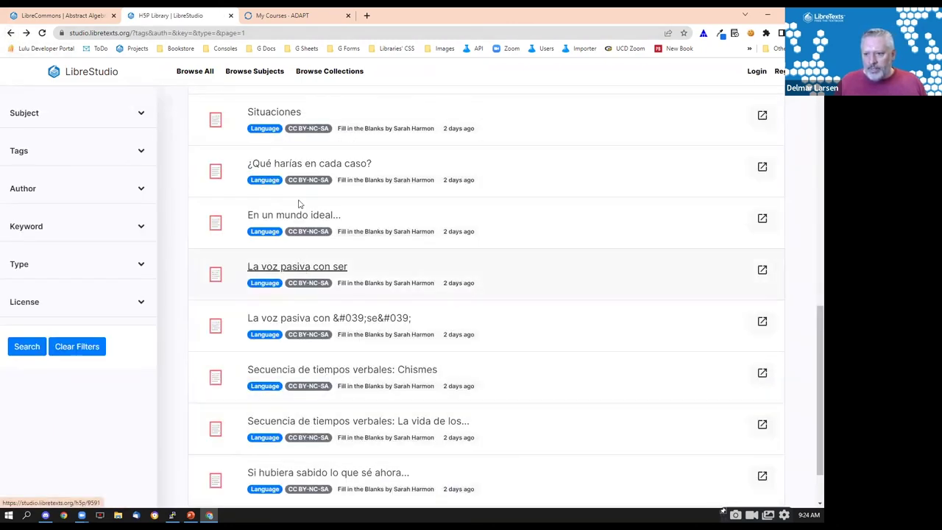
Look through the third page of the H5P library and open the Function of Microscope Parts dialog cards.
scroll(298, 204, "down", 2)
left_click(476, 466)
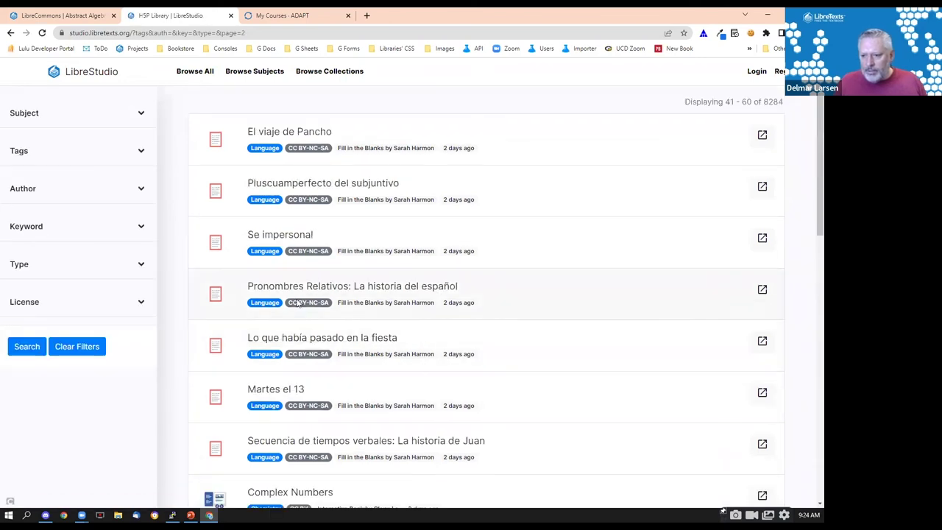
scroll(315, 332, "down", 1)
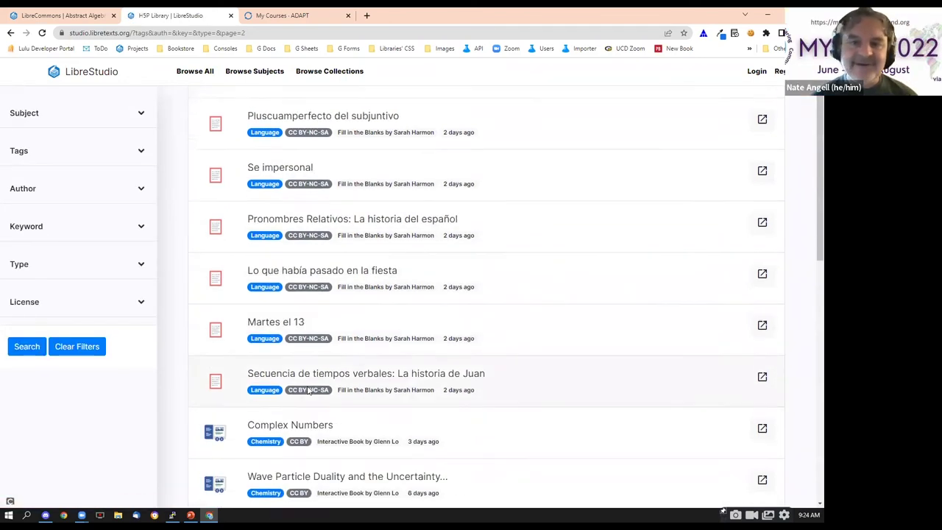
scroll(309, 391, "down", 1)
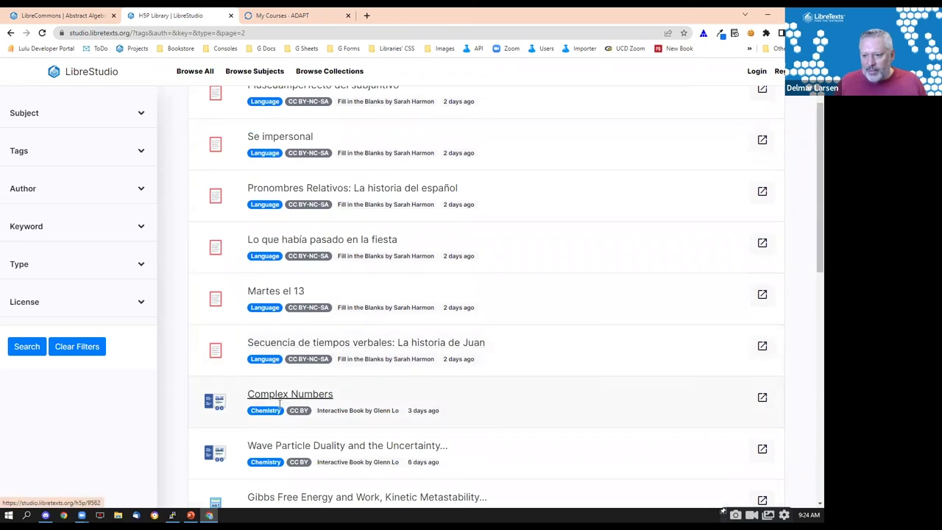
scroll(291, 427, "down", 5)
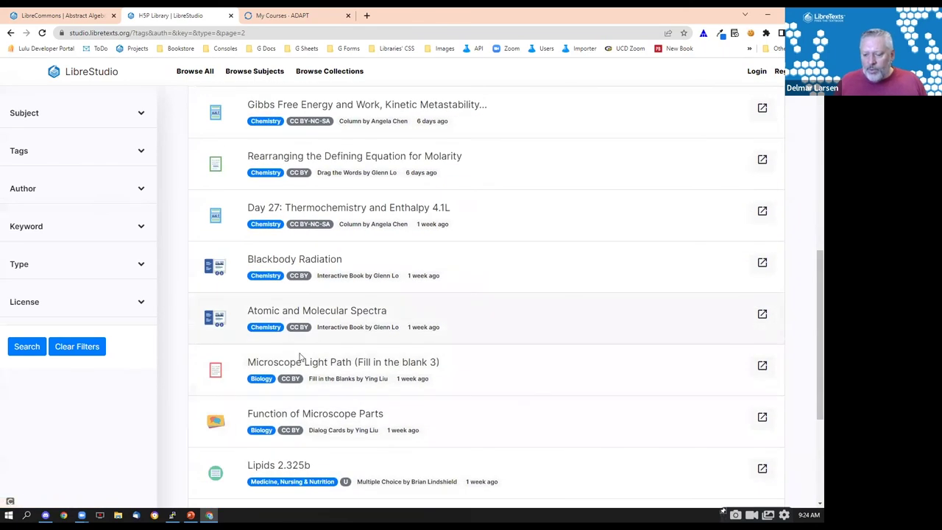
left_click(311, 417)
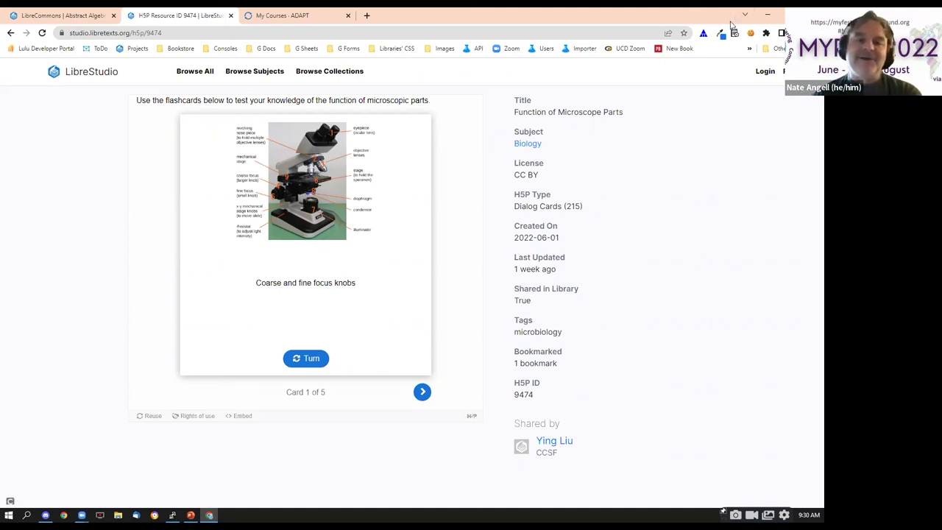
Return to the Abstract Algebra book page, expand chapter 11: Homomorphisms in its table of contents, and show the desktop.
left_click(62, 15)
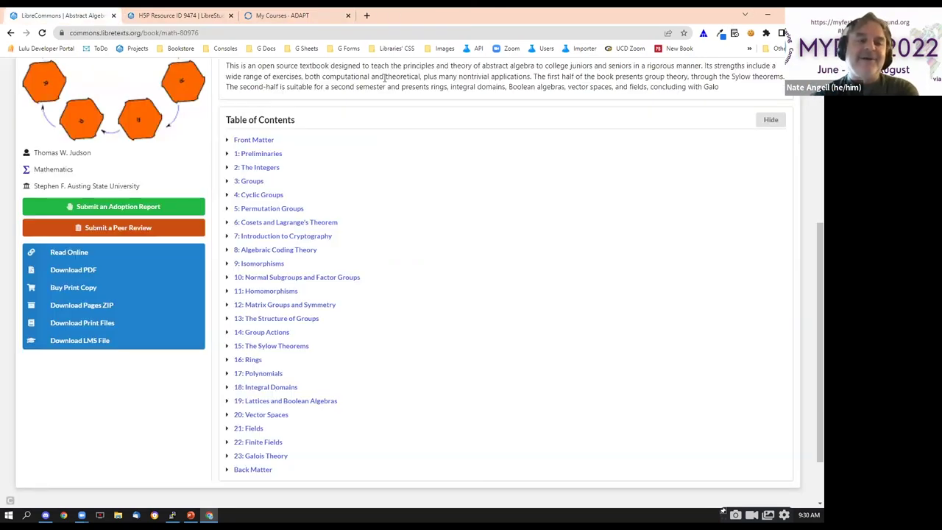
left_click(228, 292)
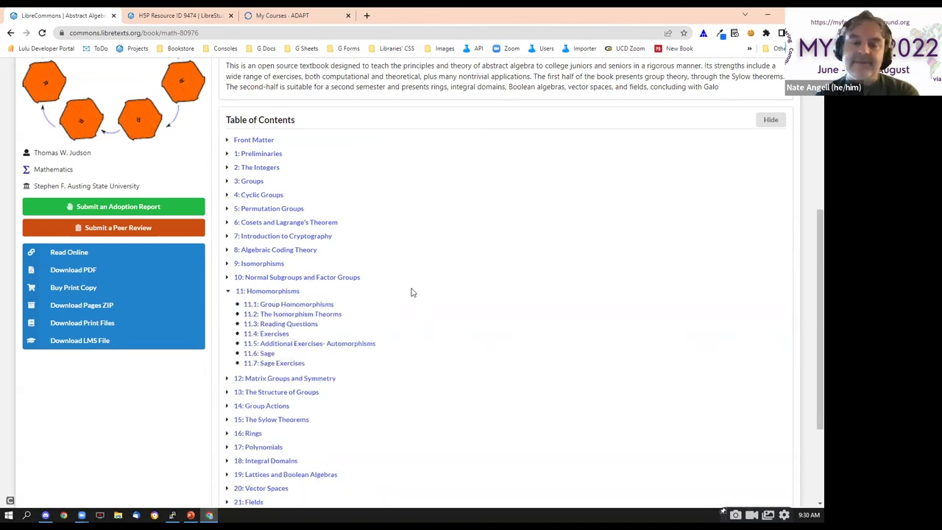
scroll(412, 292, "up", 3)
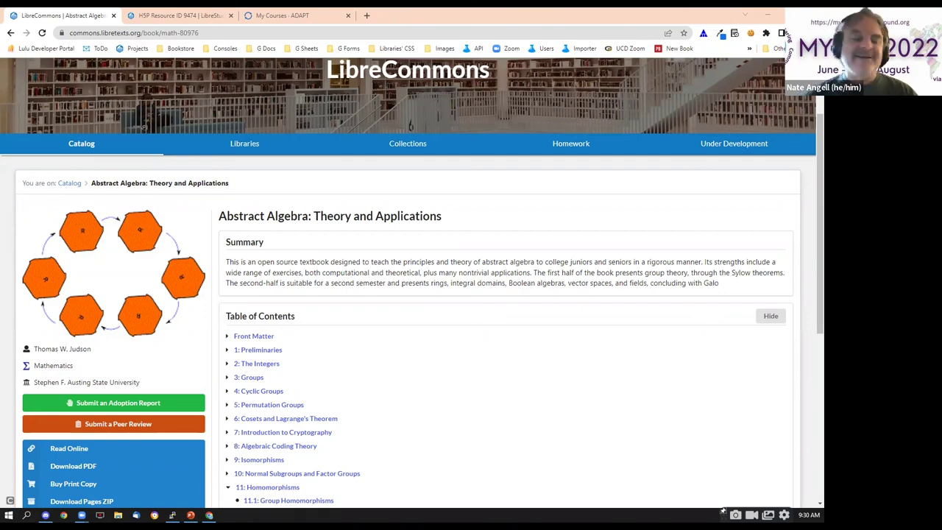
key("super+d")
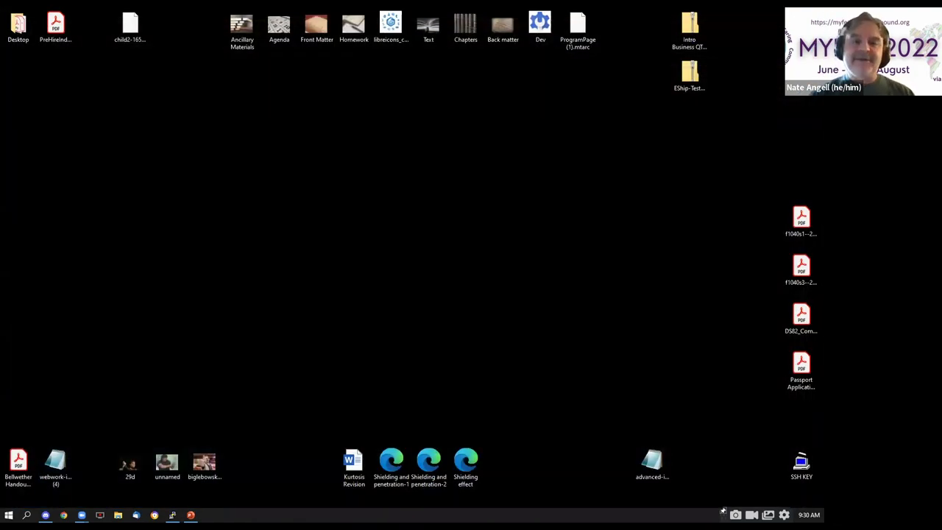